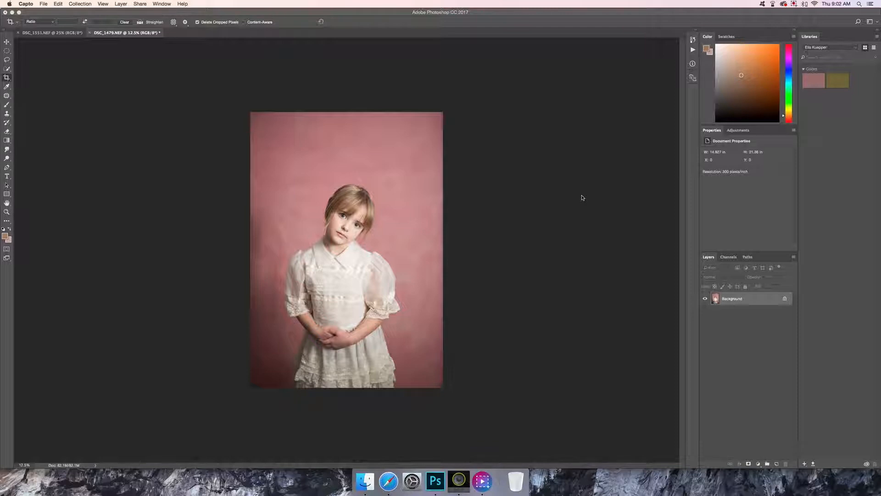
# Retouch the skin just below the corner of the girl's mouth using the Patch tool with nearby clean cheek skin.
pyautogui.click(104, 4)
pyautogui.click(74, 54)
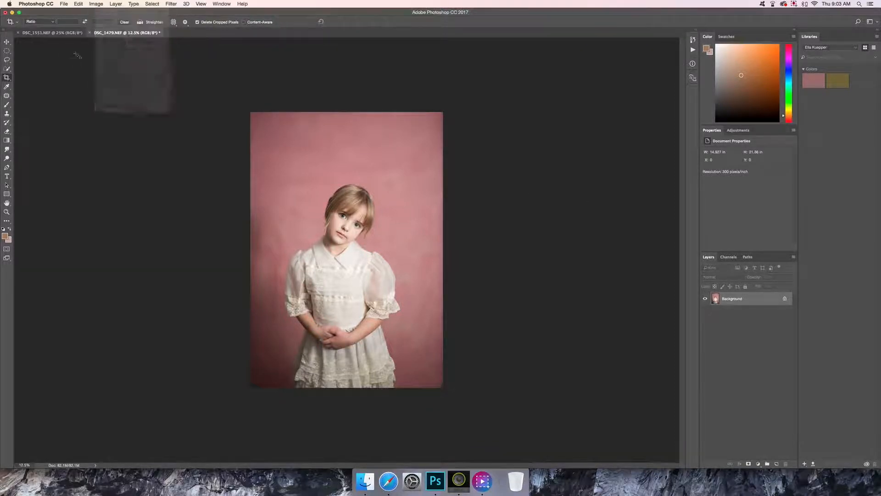
pyautogui.click(201, 4)
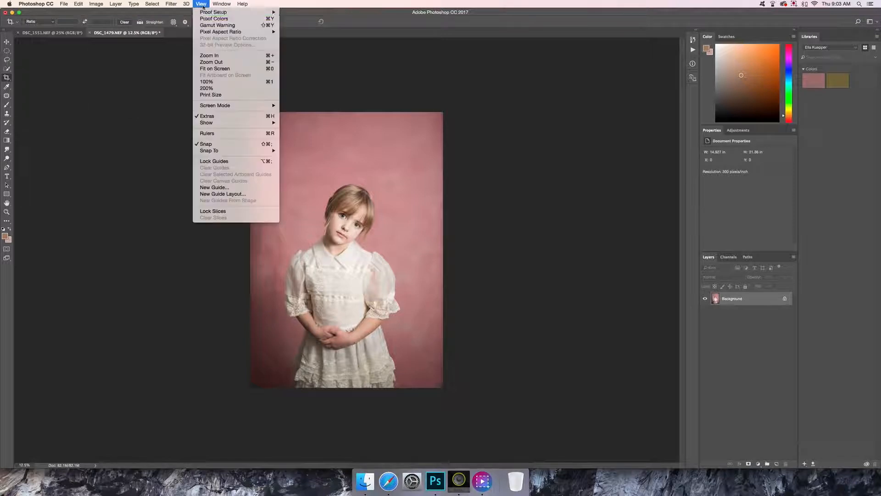
pyautogui.click(207, 55)
pyautogui.click(201, 3)
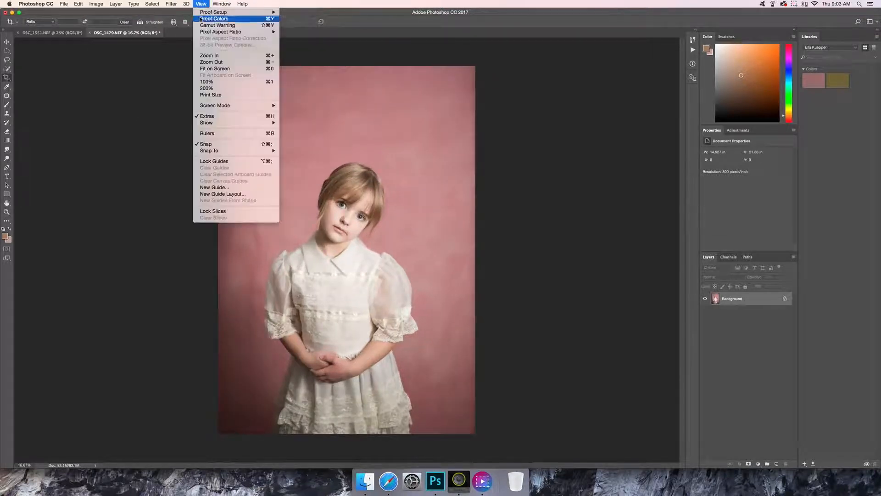
pyautogui.click(205, 55)
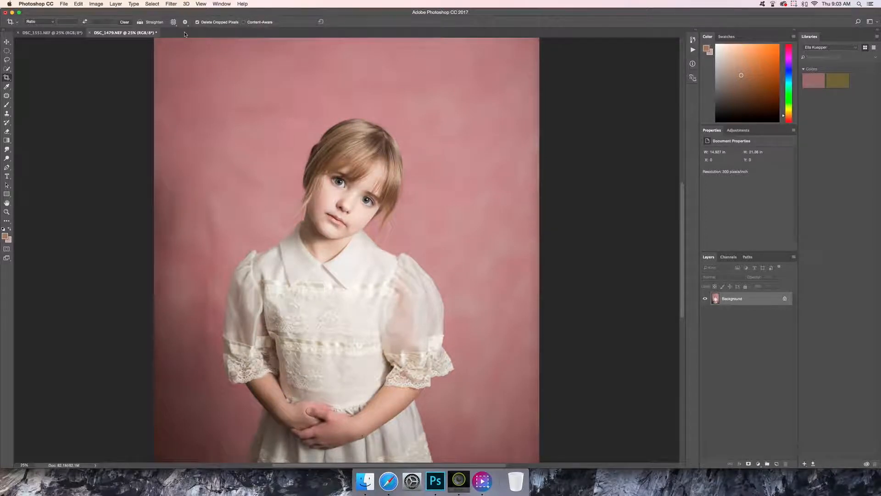
pyautogui.press('super+equal')
pyautogui.press('super+equal')
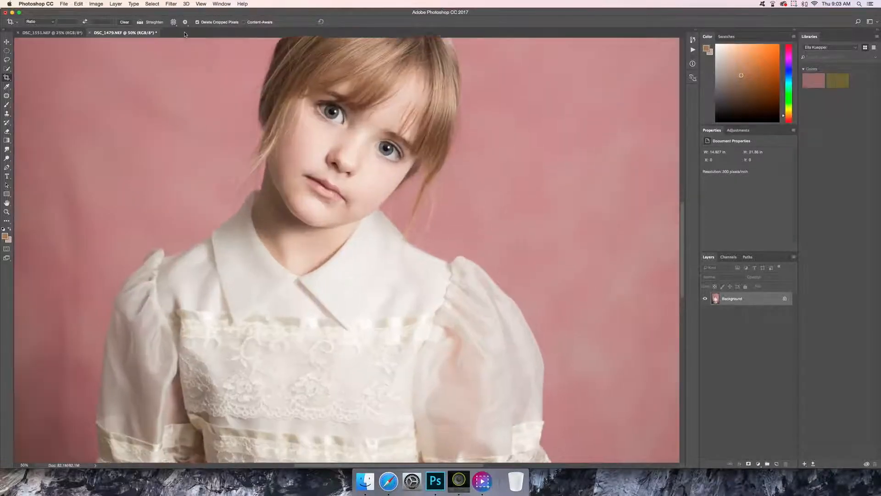
pyautogui.press('super+equal')
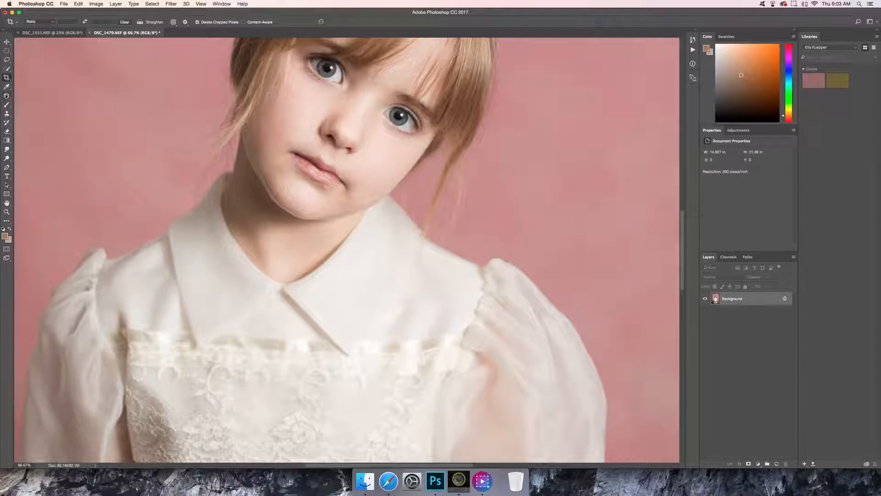
pyautogui.moveTo(7, 95); pyautogui.dragTo(22, 95)
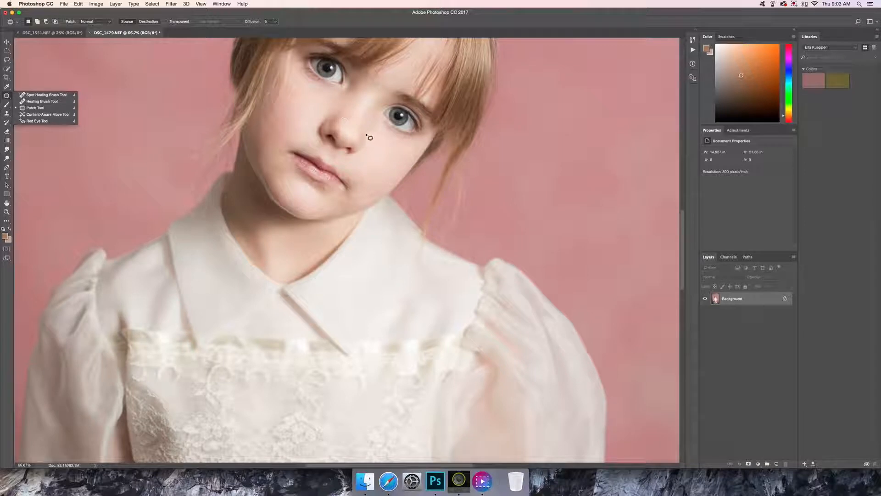
pyautogui.moveTo(356, 196)
pyautogui.mouseDown()
pyautogui.moveTo(344, 191)
pyautogui.moveTo(345, 202)
pyautogui.moveTo(356, 196)
pyautogui.mouseUp()
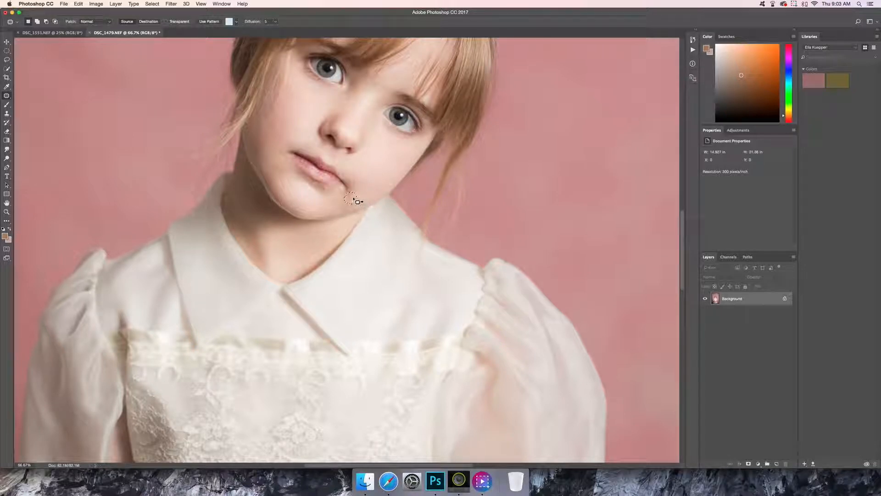
pyautogui.moveTo(355, 200); pyautogui.dragTo(365, 179)
pyautogui.press('super+d')
# Extend the canvas beyond the photo's right edge with the Crop tool to about 22.75 in wide, keeping the full height.
pyautogui.click(201, 5)
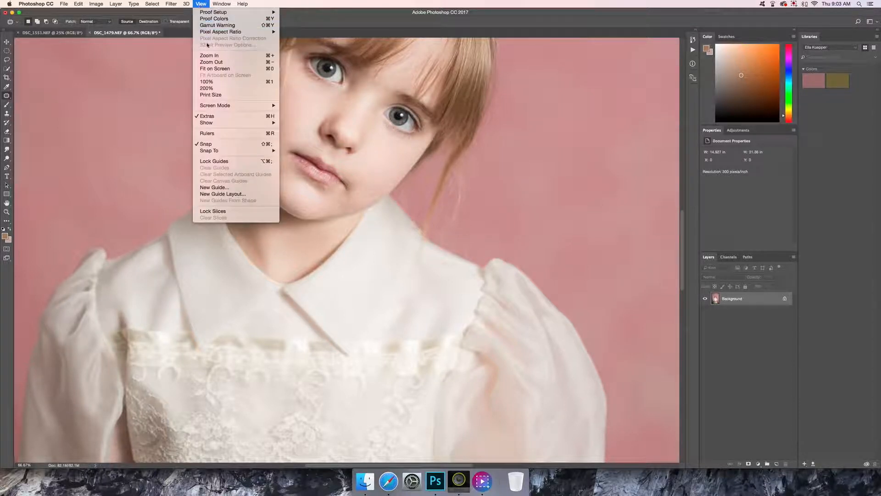
pyautogui.click(214, 69)
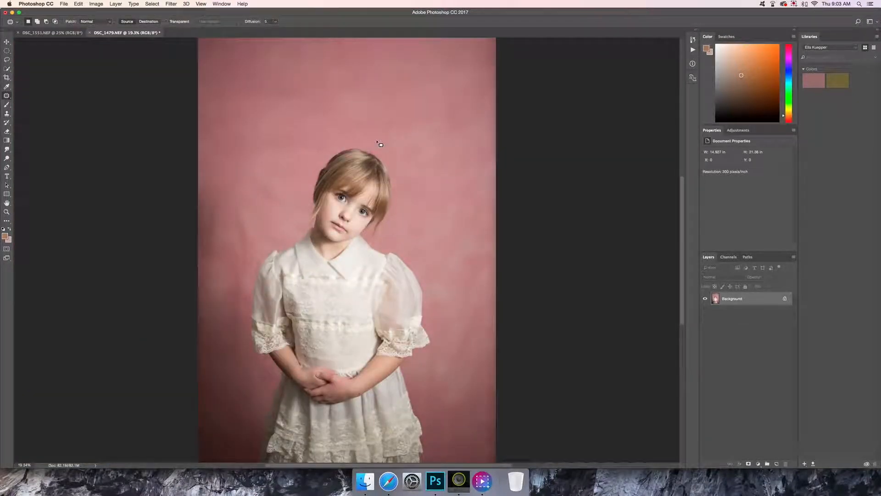
pyautogui.click(201, 4)
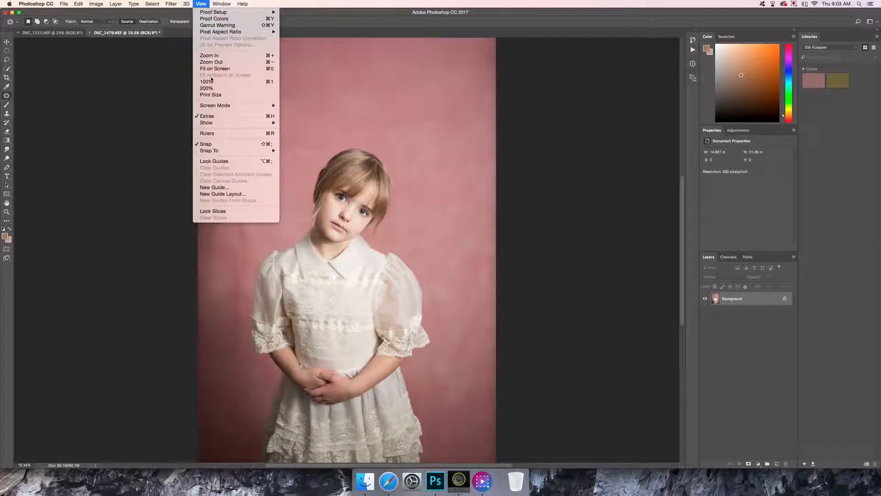
pyautogui.click(215, 68)
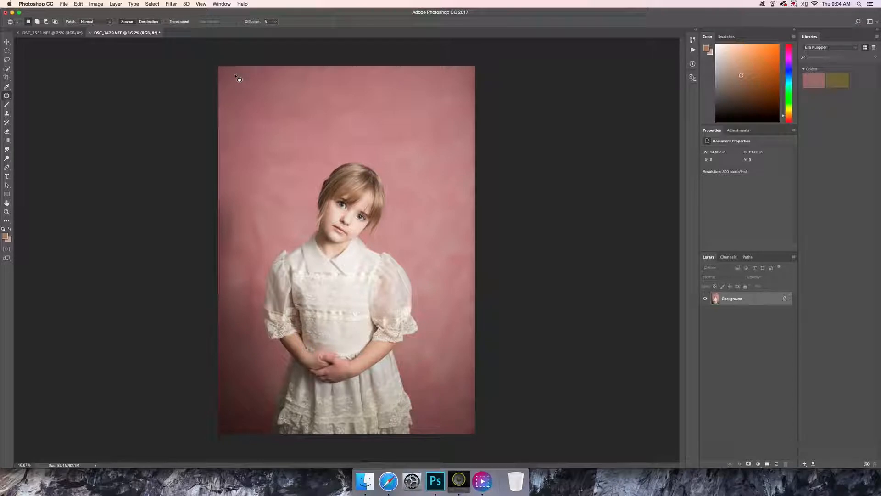
pyautogui.click(201, 4)
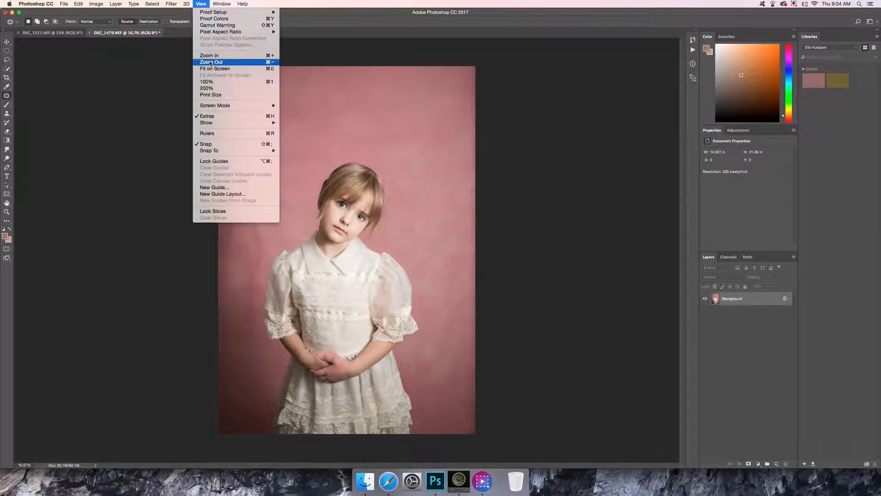
pyautogui.click(133, 93)
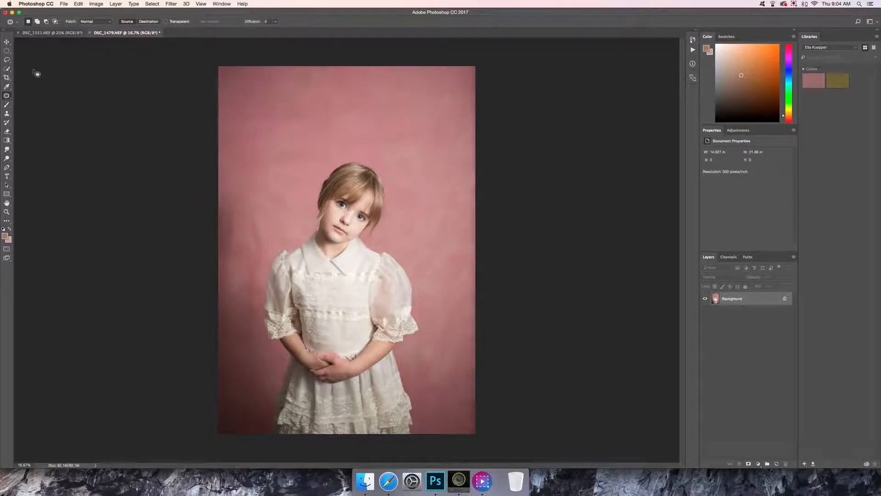
pyautogui.click(7, 78)
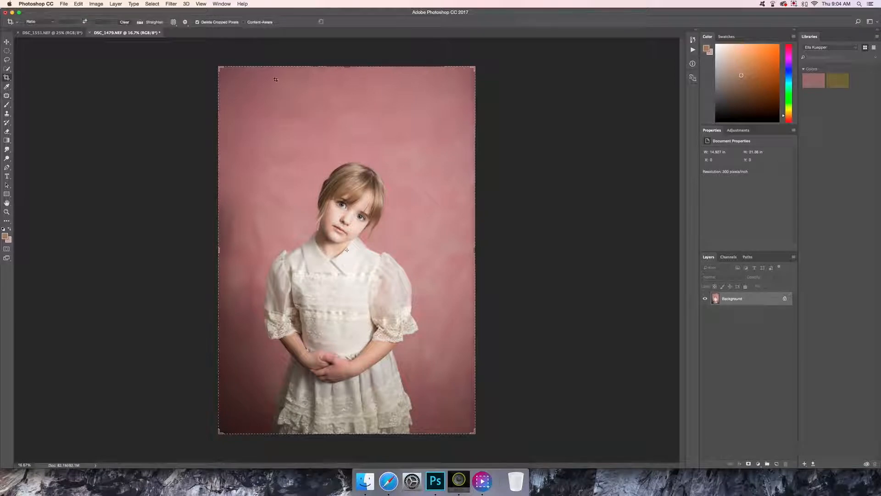
pyautogui.moveTo(475, 249); pyautogui.dragTo(542, 251)
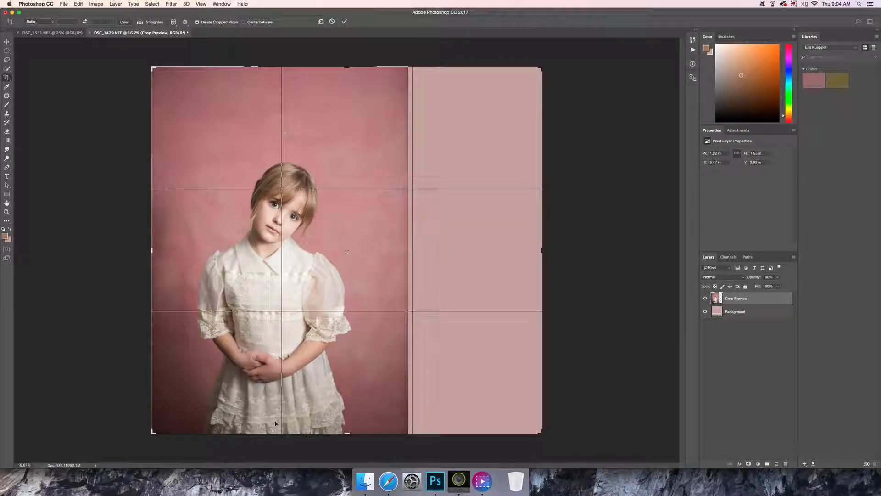
pyautogui.rightClick(308, 165)
pyautogui.click(320, 295)
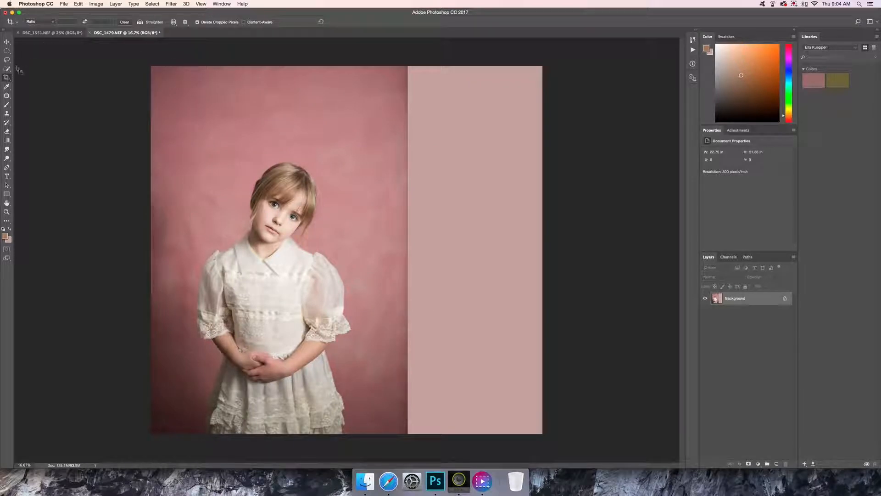
# Sample the lighter pink of the backdrop above the girl's head as the foreground colour with the Eyedropper.
pyautogui.click(6, 86)
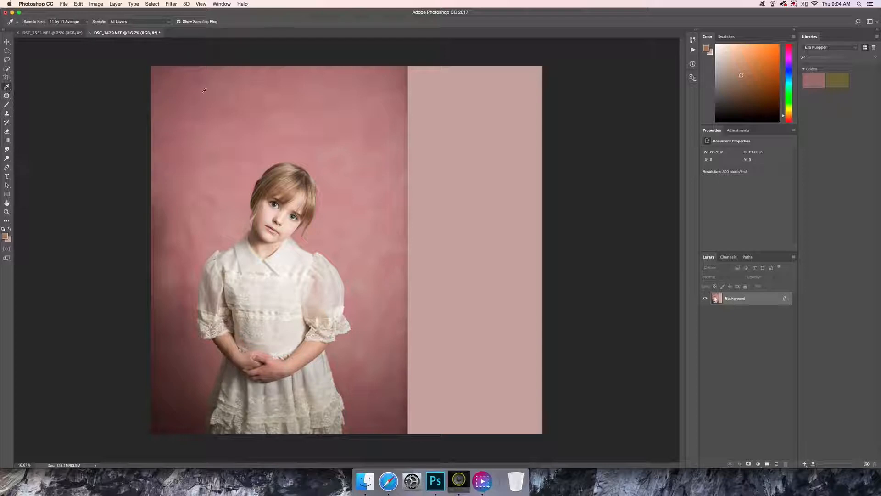
pyautogui.click(329, 120)
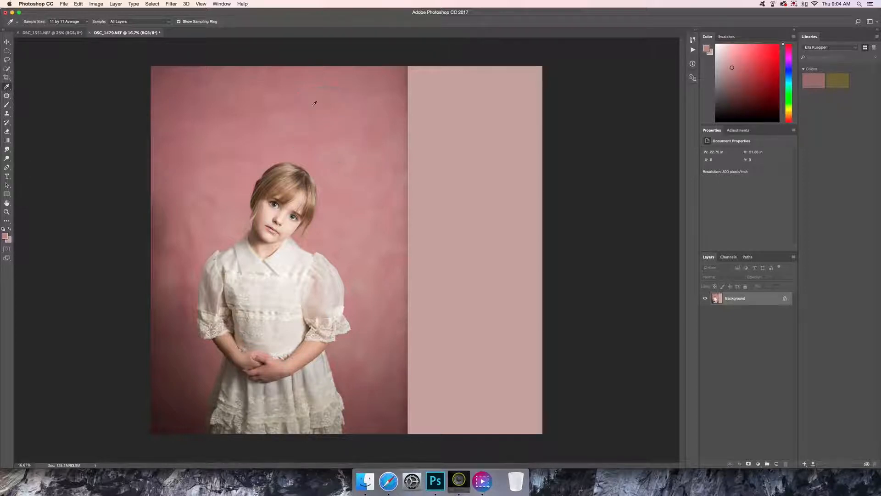
pyautogui.click(325, 121)
pyautogui.click(327, 119)
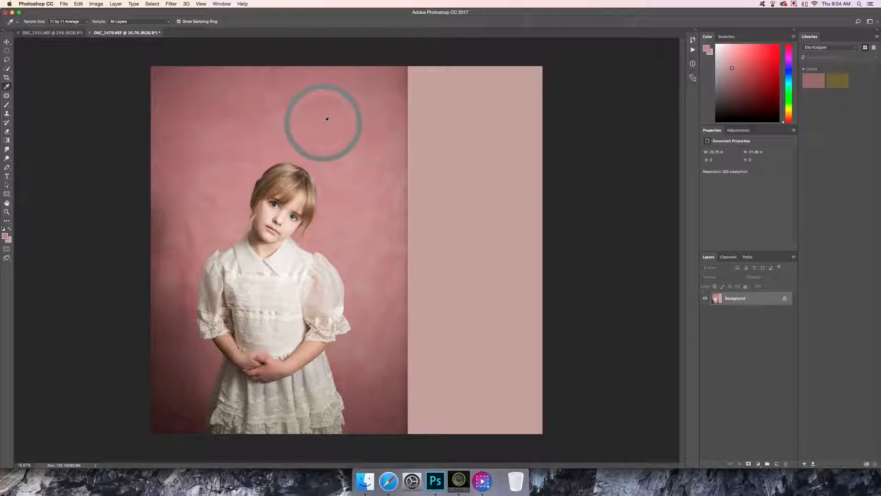
pyautogui.click(366, 221)
pyautogui.click(319, 106)
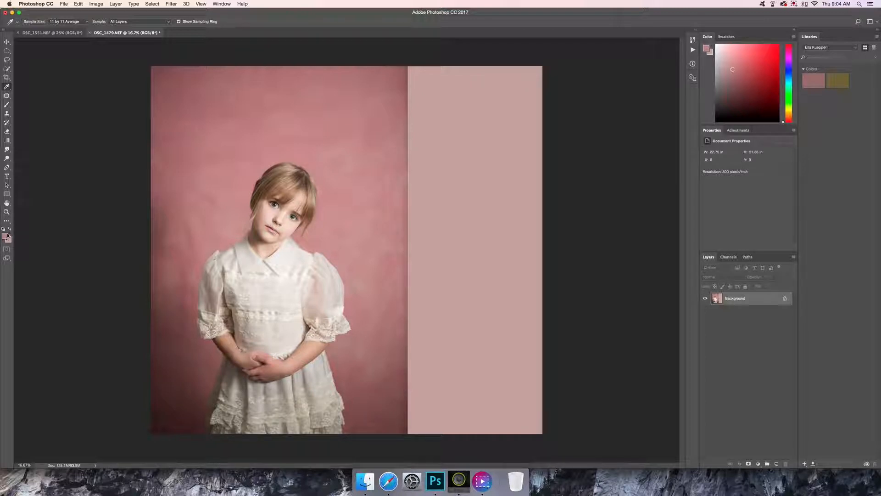
# Draw a rectangular marquee selection around the girl, from above her head down to the photo's lower edge.
pyautogui.click(7, 52)
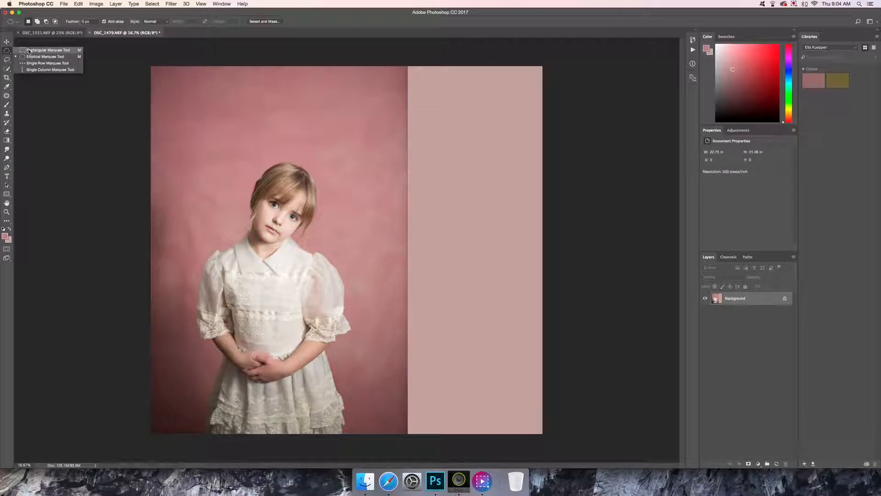
pyautogui.click(25, 50)
pyautogui.moveTo(183, 131); pyautogui.dragTo(366, 437)
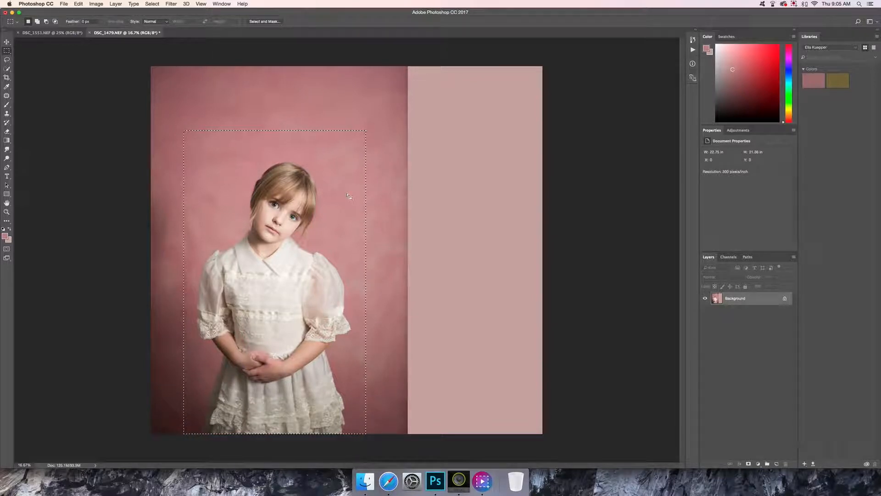
# Feather the selection around the girl heavily in Select and Mask so its edges fade softly into the backdrop.
pyautogui.rightClick(347, 194)
pyautogui.click(358, 213)
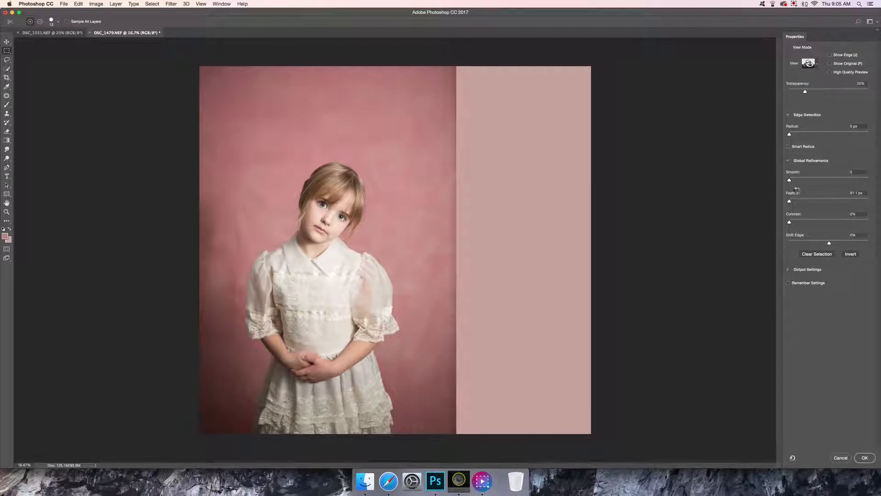
pyautogui.moveTo(789, 201); pyautogui.dragTo(864, 200)
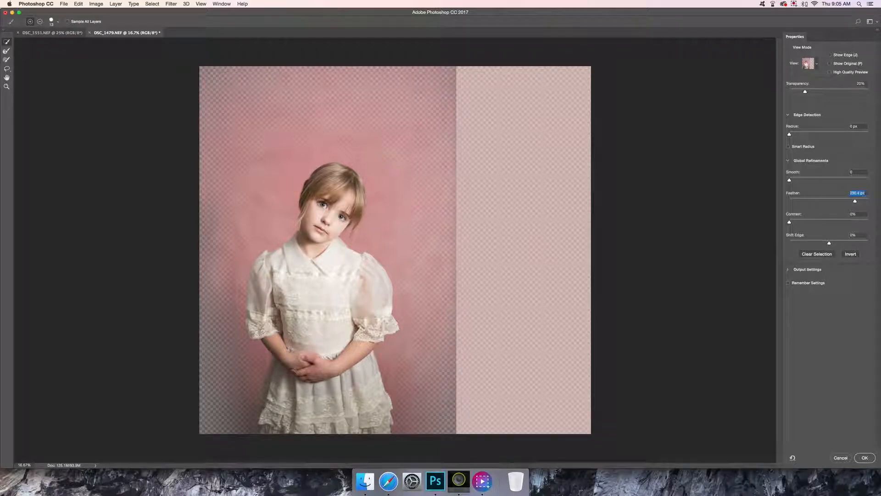
pyautogui.click(863, 195)
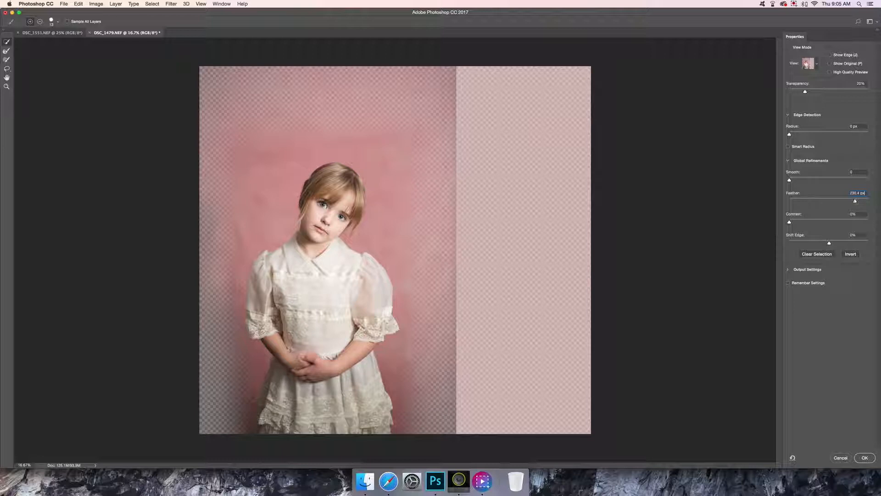
pyautogui.click(856, 201)
pyautogui.moveTo(856, 203); pyautogui.dragTo(862, 202)
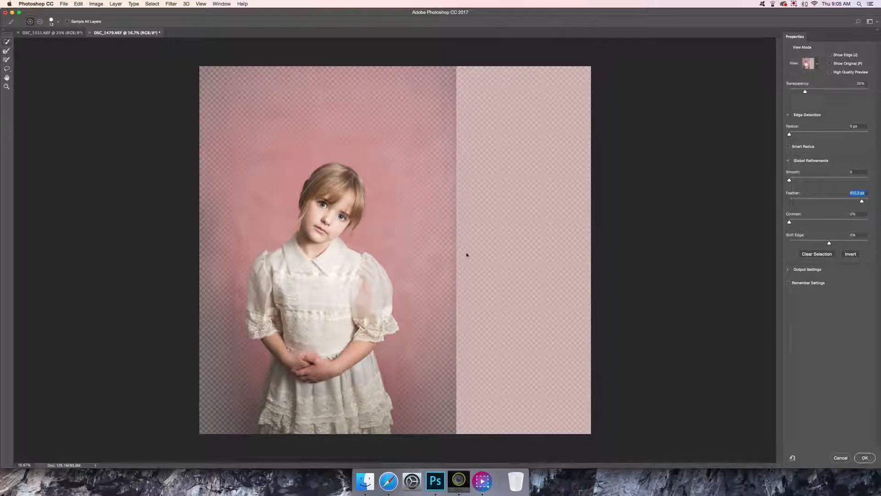
pyautogui.press('Return')
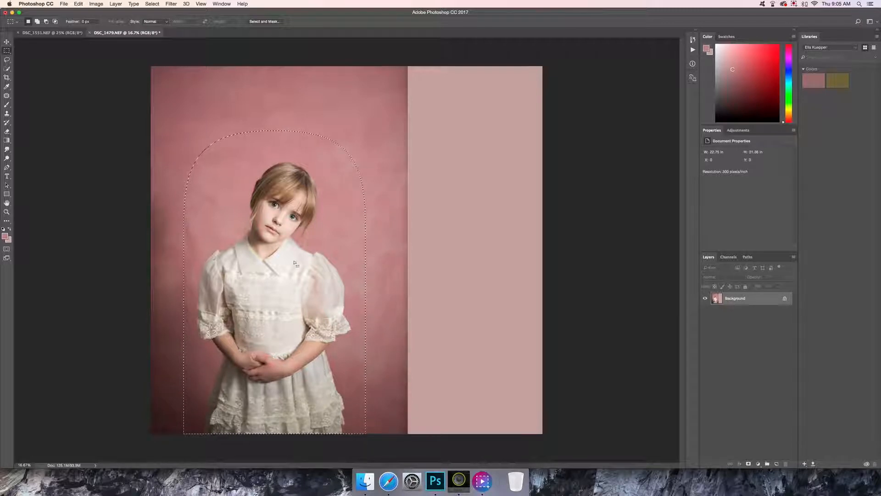
# Invert the selection and add a solid colour fill layer over the surrounding backdrop in the sampled pink.
pyautogui.click(153, 4)
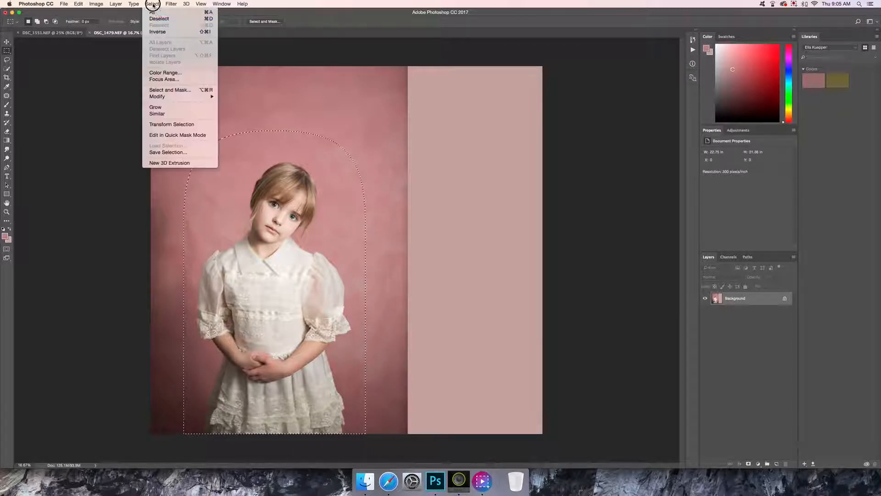
pyautogui.click(156, 32)
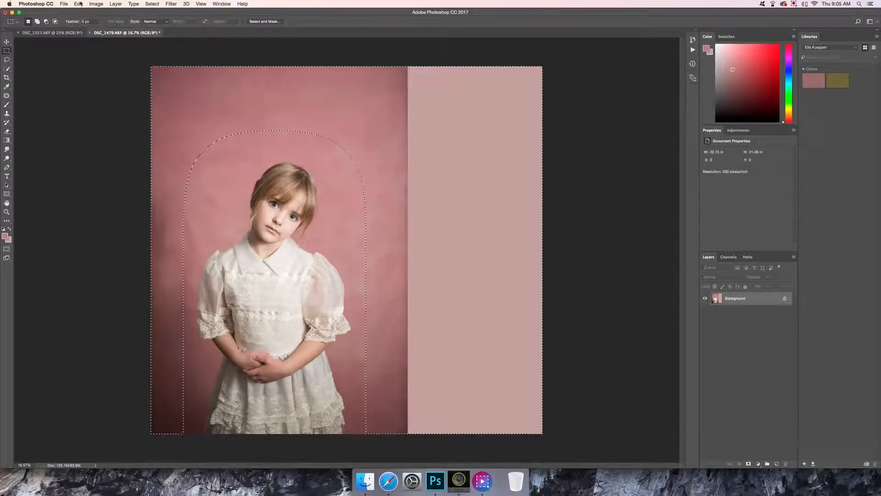
pyautogui.click(115, 3)
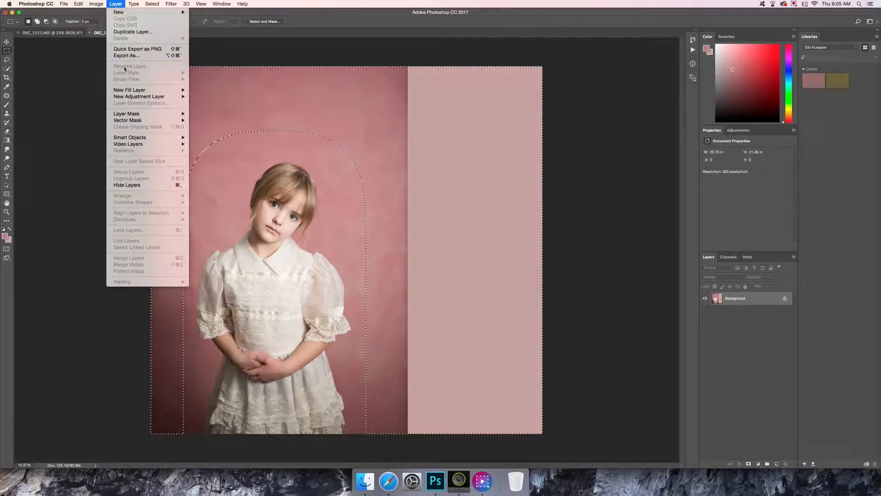
pyautogui.moveTo(124, 89)
pyautogui.click(204, 90)
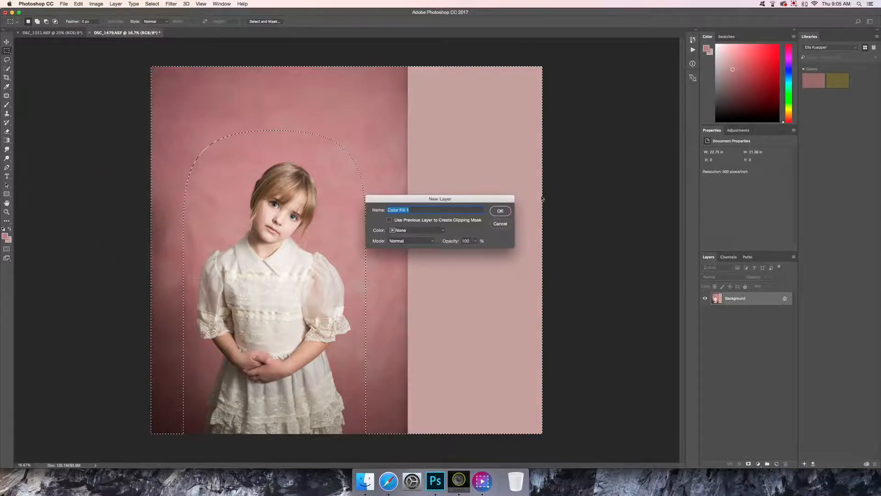
pyautogui.click(501, 210)
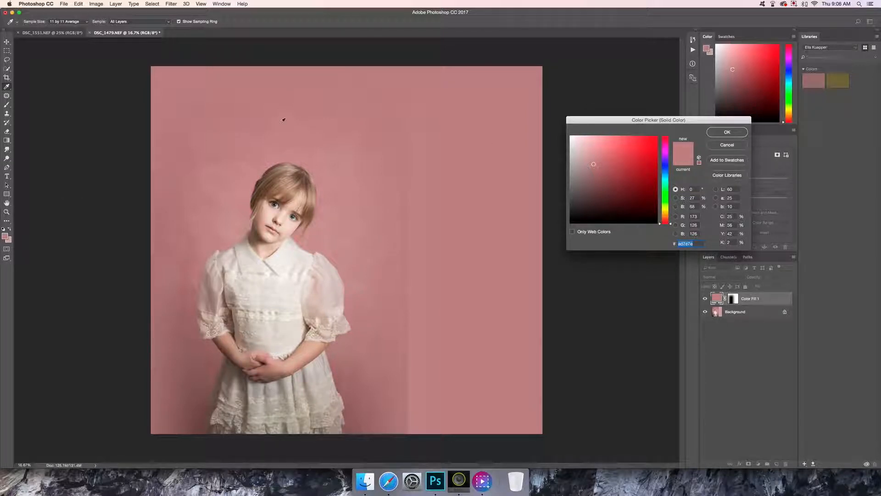
pyautogui.click(726, 133)
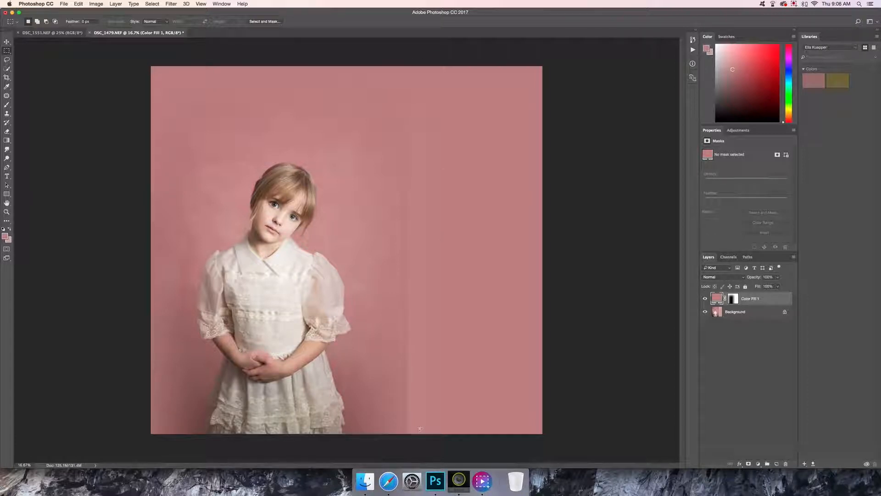
# Duplicate the pink colour fill layer twice to strengthen the blend over the extended backdrop.
pyautogui.click(115, 5)
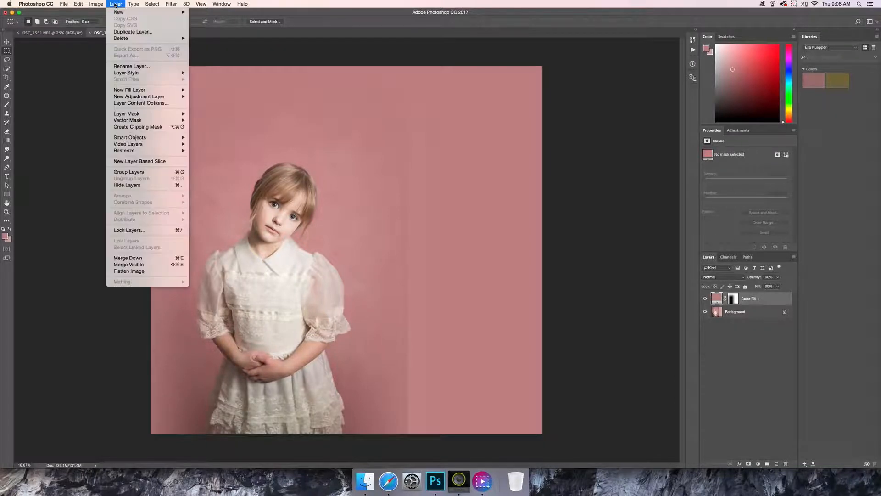
pyautogui.click(118, 31)
pyautogui.click(503, 206)
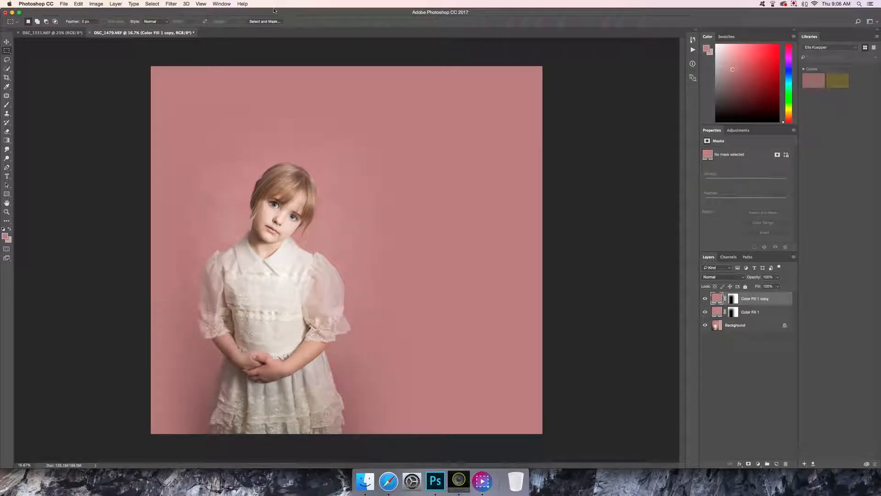
pyautogui.click(116, 4)
pyautogui.click(115, 31)
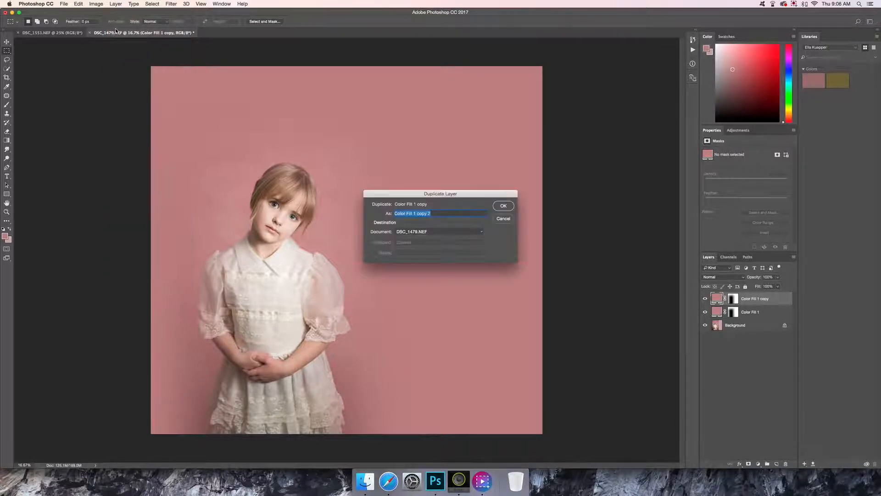
pyautogui.click(502, 206)
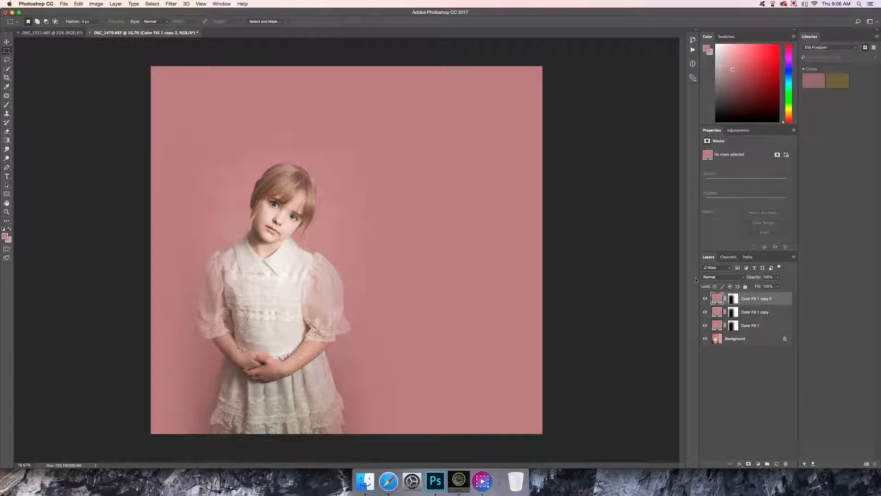
# Paint with a small soft black brush on the topmost colour fill copy's mask over the girl's head and sleeve.
pyautogui.click(734, 300)
pyautogui.press('d')
pyautogui.press('b')
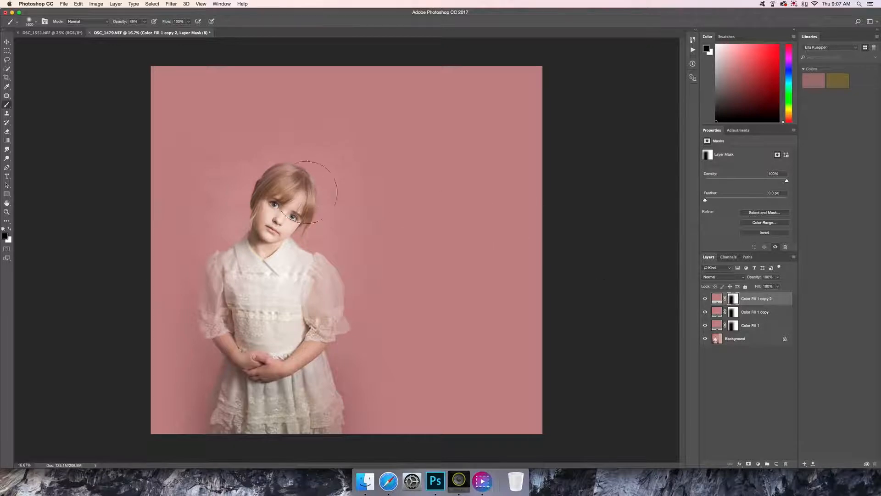
pyautogui.rightClick(289, 192)
pyautogui.moveTo(355, 207); pyautogui.dragTo(352, 207)
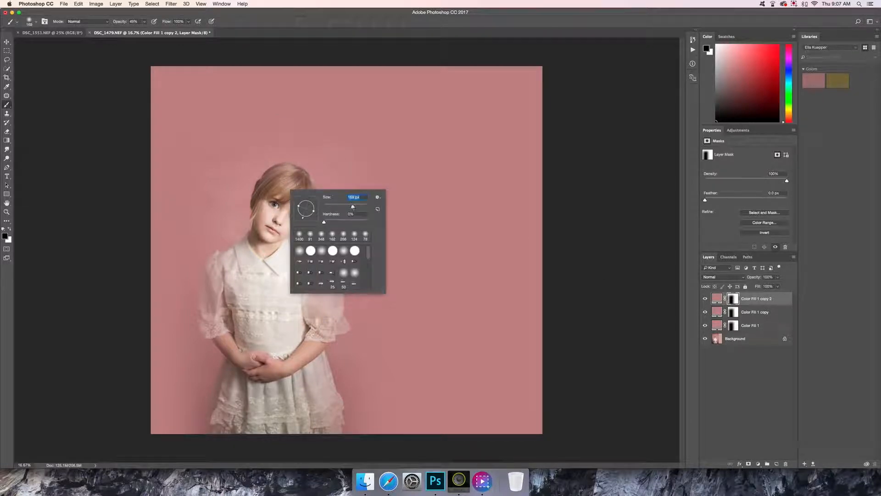
pyautogui.click(292, 170)
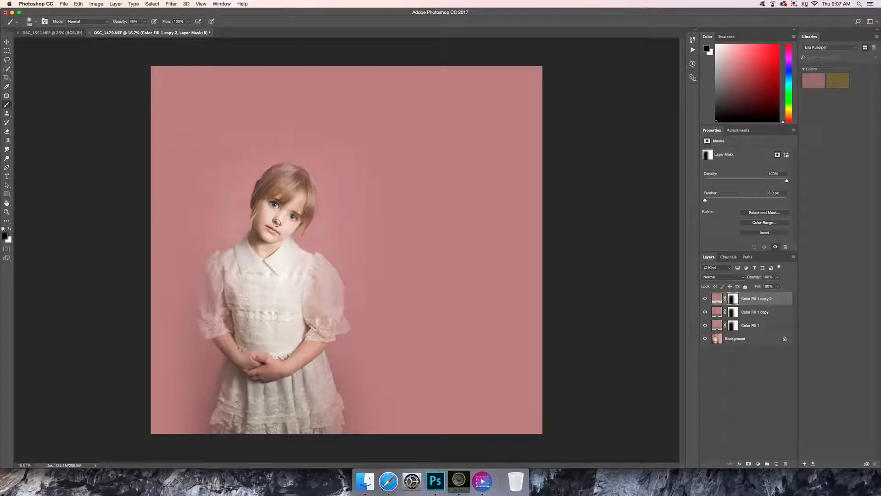
pyautogui.moveTo(204, 306); pyautogui.dragTo(216, 330)
# Raise the brush opacity to 100%, enlarge the brush slightly and mask the pink fill off the girl from hair to skirt.
pyautogui.click(144, 22)
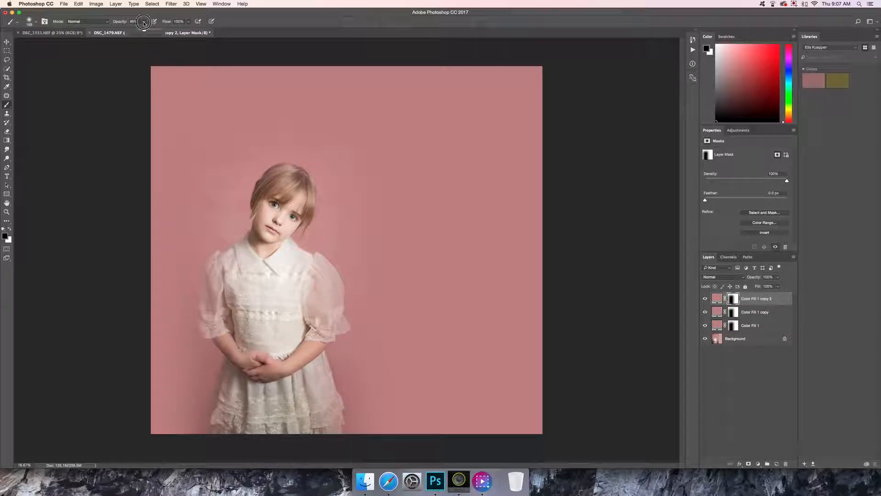
pyautogui.moveTo(144, 29); pyautogui.dragTo(160, 29)
pyautogui.rightClick(283, 242)
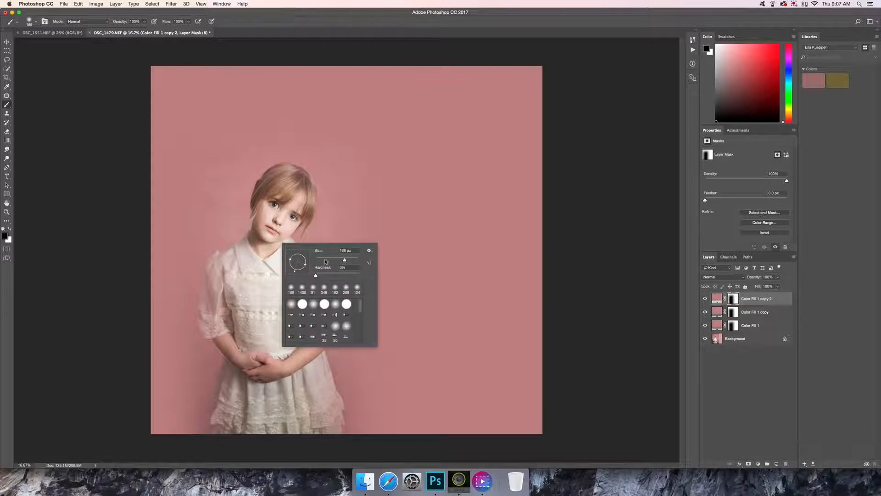
pyautogui.moveTo(346, 263); pyautogui.dragTo(349, 260)
pyautogui.moveTo(300, 179)
pyautogui.mouseDown()
pyautogui.moveTo(276, 190)
pyautogui.moveTo(282, 181)
pyautogui.moveTo(278, 195)
pyautogui.moveTo(292, 213)
pyautogui.moveTo(289, 264)
pyautogui.moveTo(317, 298)
pyautogui.moveTo(324, 324)
pyautogui.moveTo(319, 310)
pyautogui.moveTo(333, 306)
pyautogui.moveTo(333, 314)
pyautogui.moveTo(334, 291)
pyautogui.moveTo(326, 319)
pyautogui.moveTo(315, 300)
pyautogui.moveTo(290, 320)
pyautogui.moveTo(235, 322)
pyautogui.moveTo(206, 289)
pyautogui.moveTo(222, 399)
pyautogui.moveTo(210, 432)
pyautogui.moveTo(281, 436)
pyautogui.moveTo(316, 418)
pyautogui.moveTo(335, 431)
pyautogui.moveTo(323, 386)
pyautogui.mouseUp()
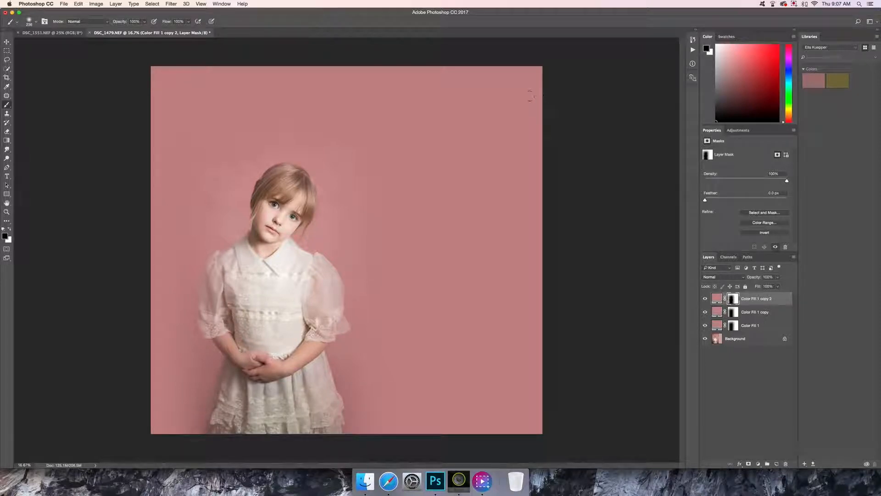
# Add a gradient fill layer above the colour fill copies.
pyautogui.click(115, 4)
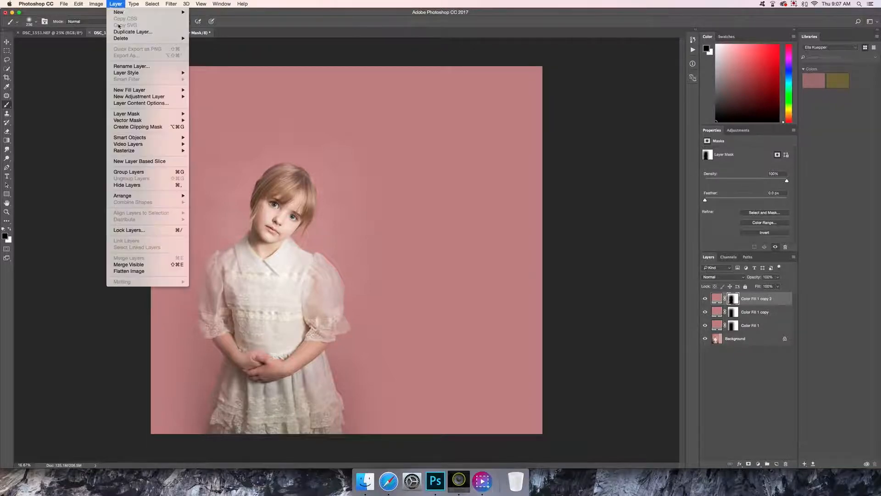
pyautogui.moveTo(126, 90)
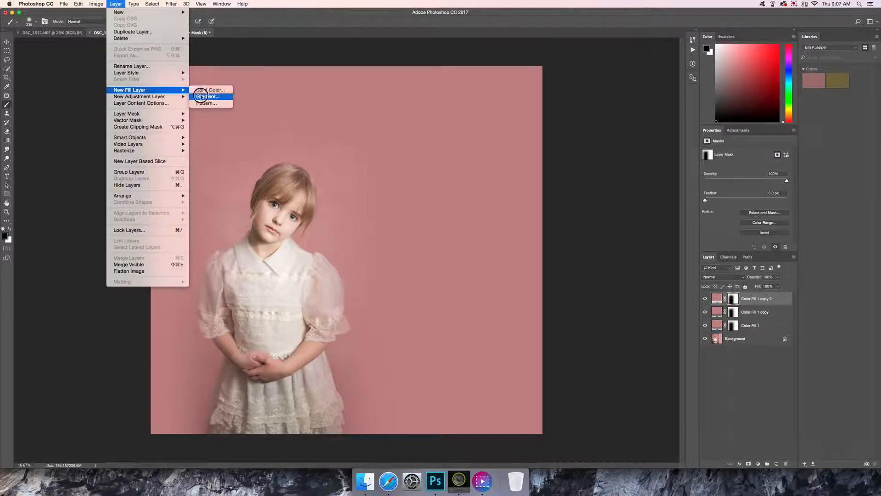
pyautogui.click(206, 97)
pyautogui.click(503, 210)
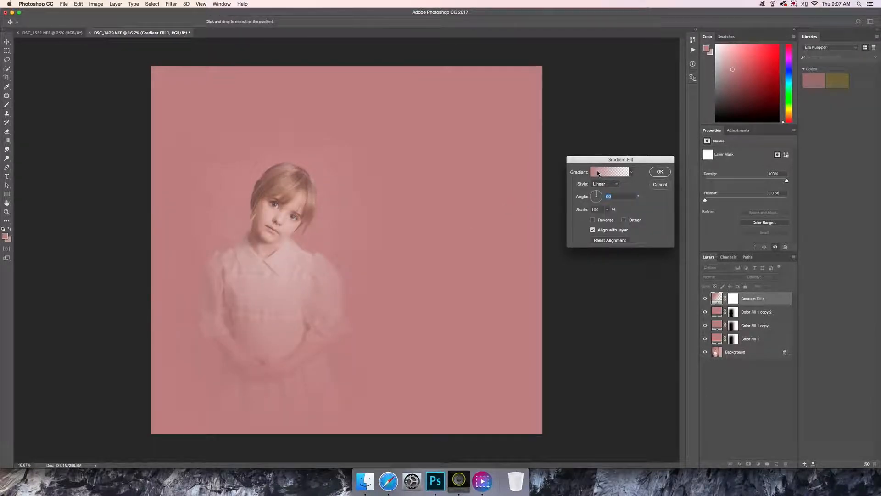
# Set the gradient's end colour stop to the backdrop pink sampled beside the girl's head, keeping the fade to transparent.
pyautogui.click(597, 173)
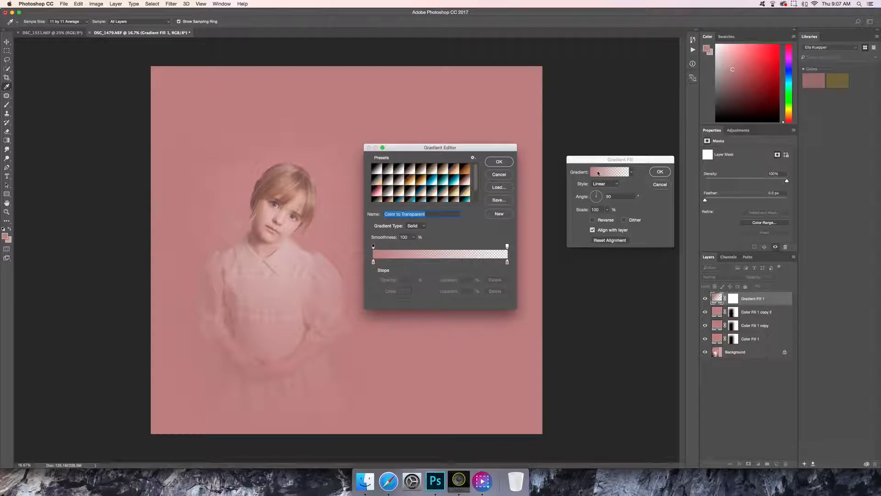
pyautogui.click(373, 262)
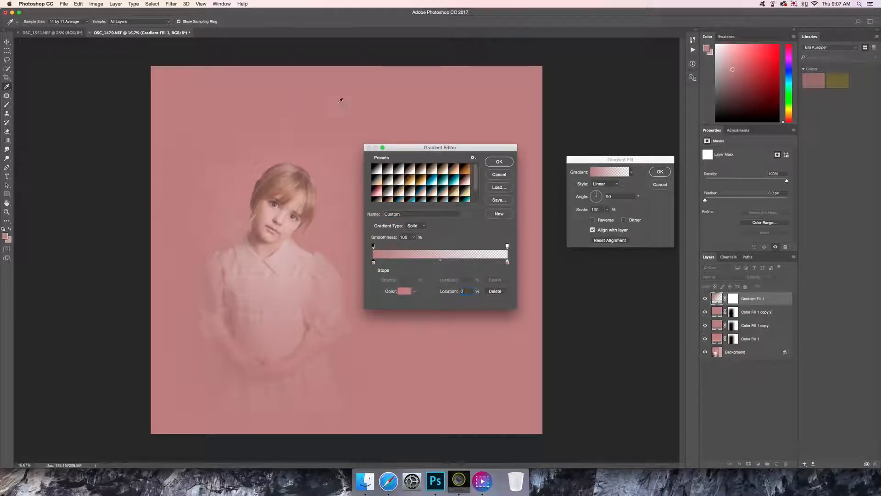
pyautogui.click(507, 262)
pyautogui.click(404, 291)
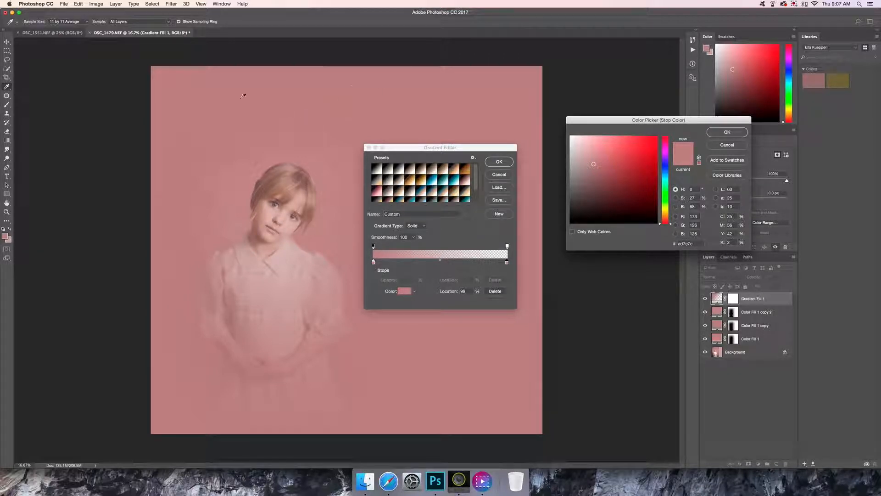
pyautogui.click(727, 131)
pyautogui.click(507, 263)
pyautogui.click(404, 292)
pyautogui.click(226, 188)
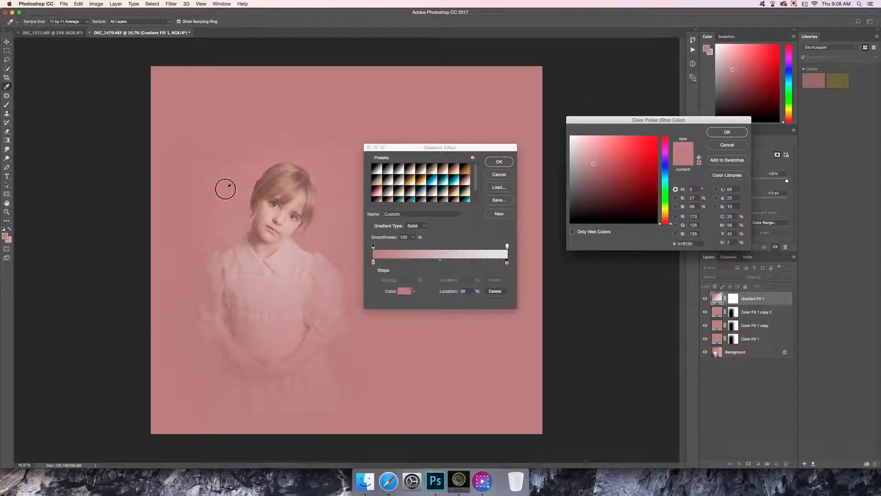
pyautogui.click(726, 132)
pyautogui.click(499, 162)
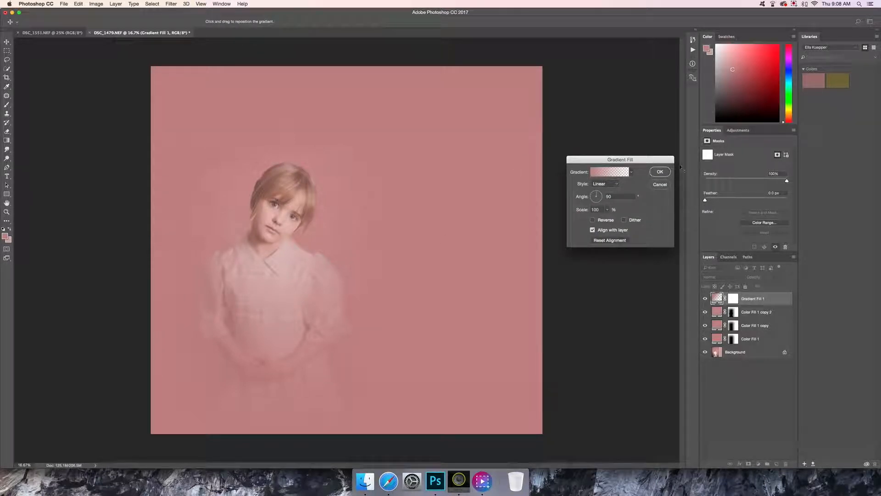
# Reposition the linear gradient lower so it clears the girl's face and fades over her skirt, then apply it.
pyautogui.moveTo(281, 315); pyautogui.dragTo(156, 346)
pyautogui.moveTo(248, 337); pyautogui.dragTo(213, 324)
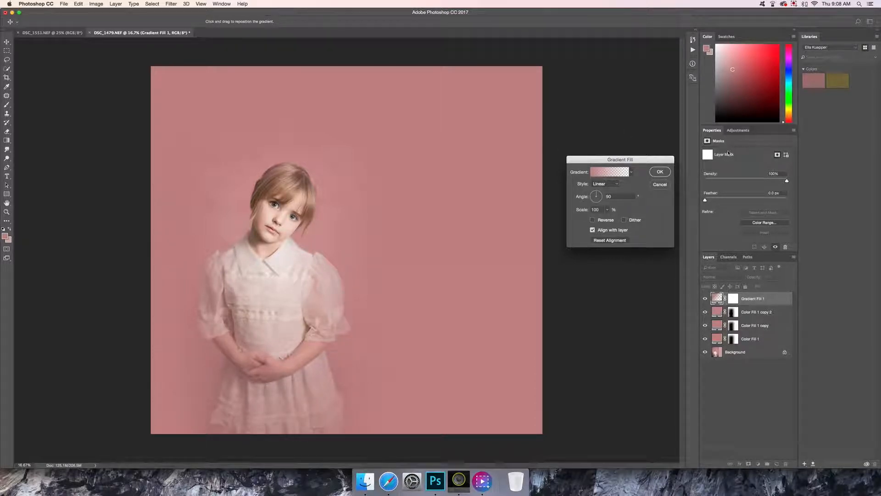
pyautogui.click(660, 172)
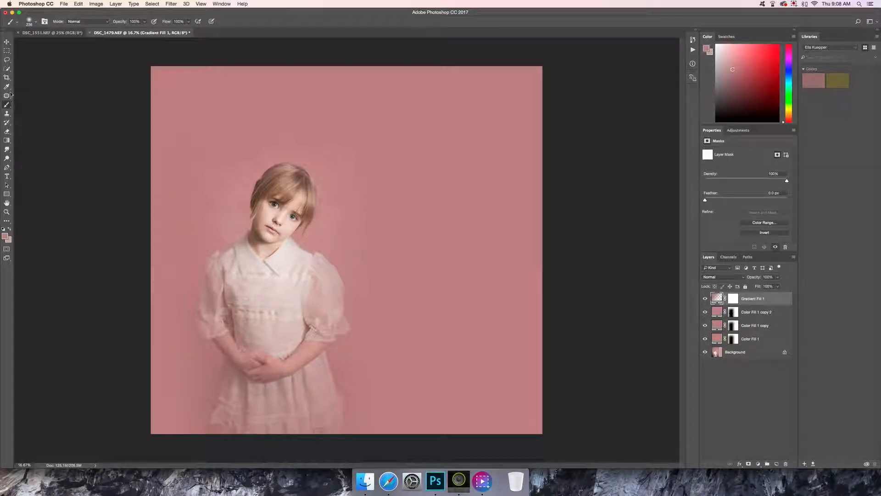
# Extend the canvas slightly beyond the photo's left edge with the Crop tool and apply the crop.
pyautogui.click(7, 77)
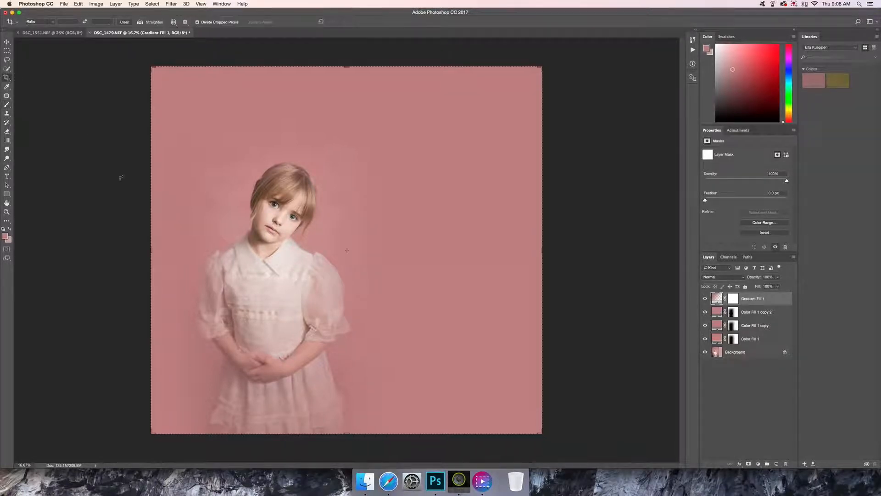
pyautogui.moveTo(152, 250); pyautogui.dragTo(140, 250)
pyautogui.rightClick(211, 152)
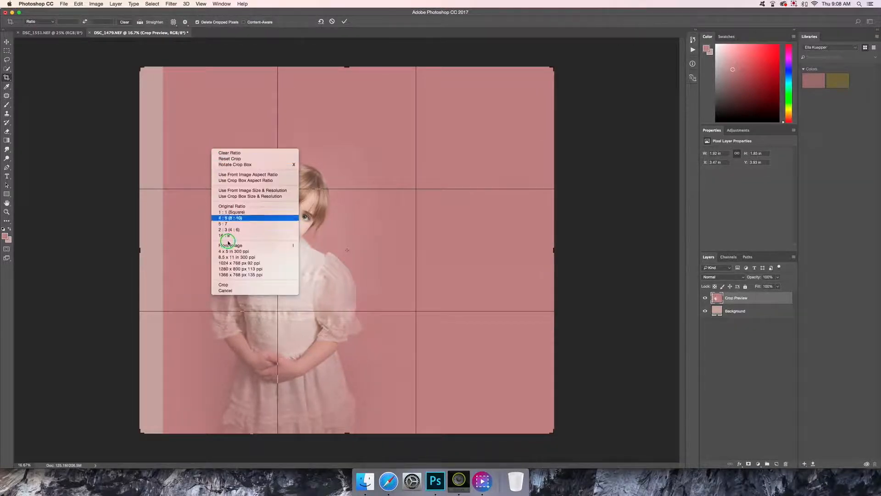
pyautogui.click(225, 285)
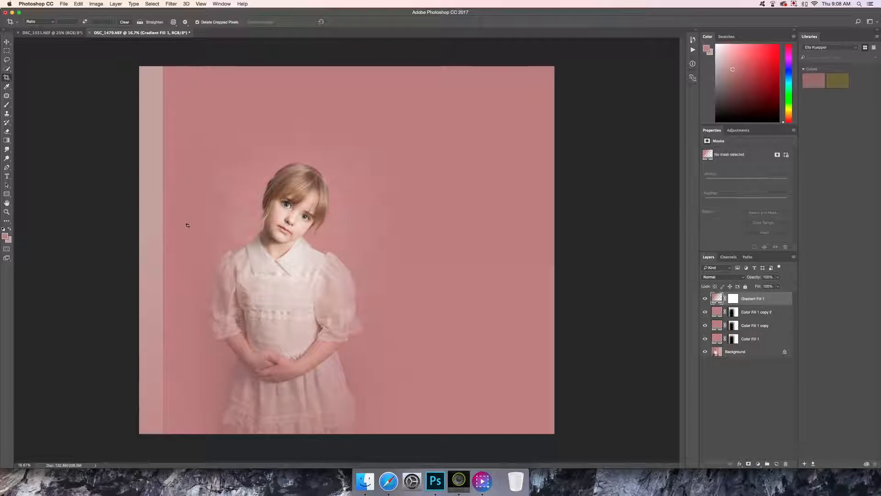
# Draw a full-height rectangular marquee over the newly added canvas strip, slightly overlapping the pink backdrop.
pyautogui.click(7, 51)
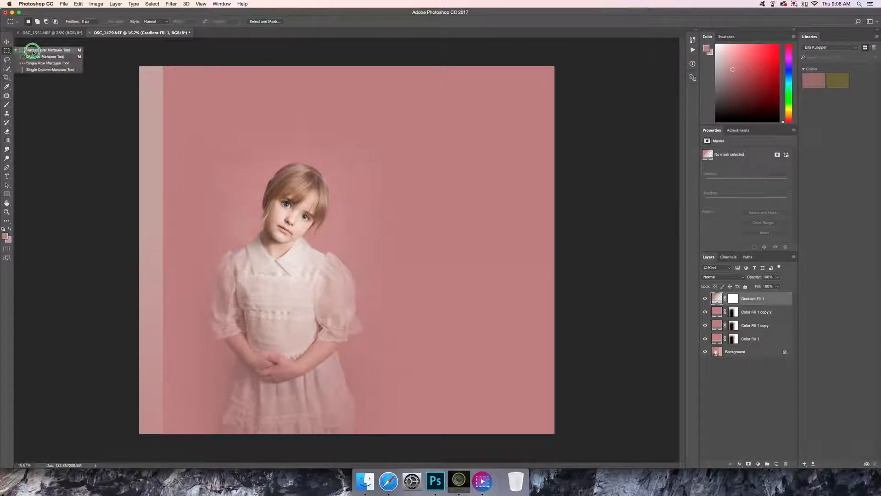
pyautogui.click(122, 58)
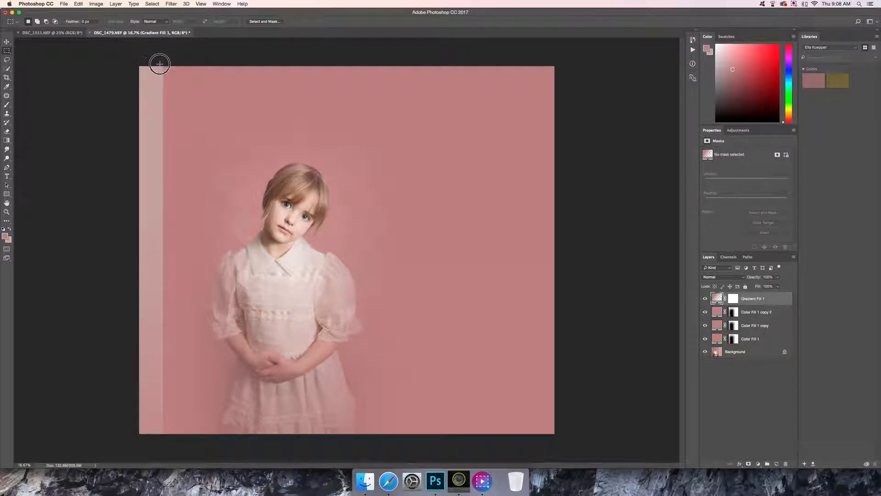
pyautogui.moveTo(140, 66); pyautogui.dragTo(172, 430)
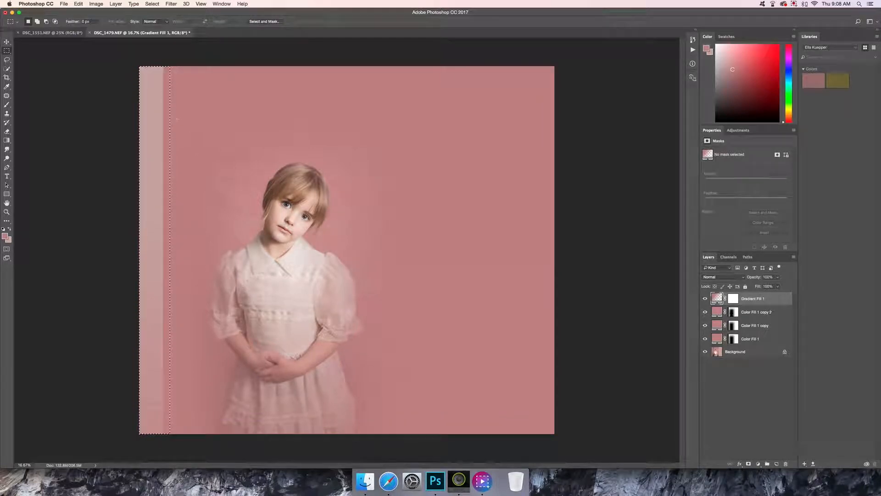
pyautogui.click(7, 86)
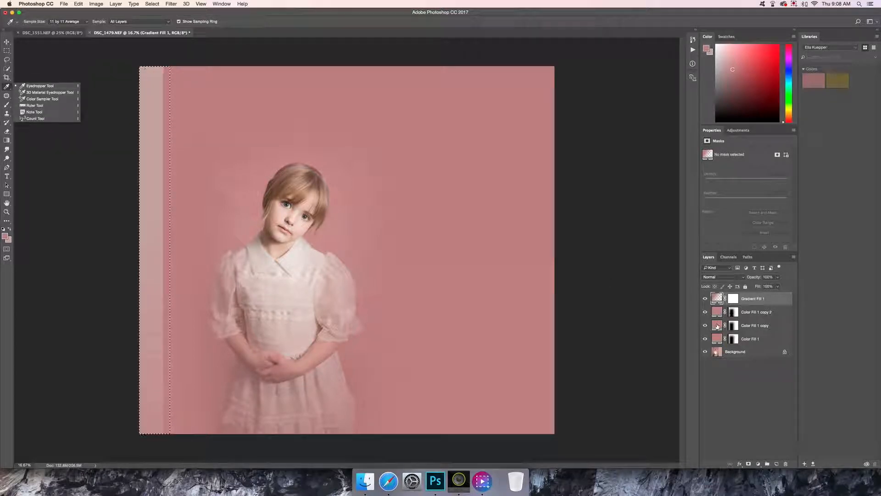
pyautogui.click(717, 352)
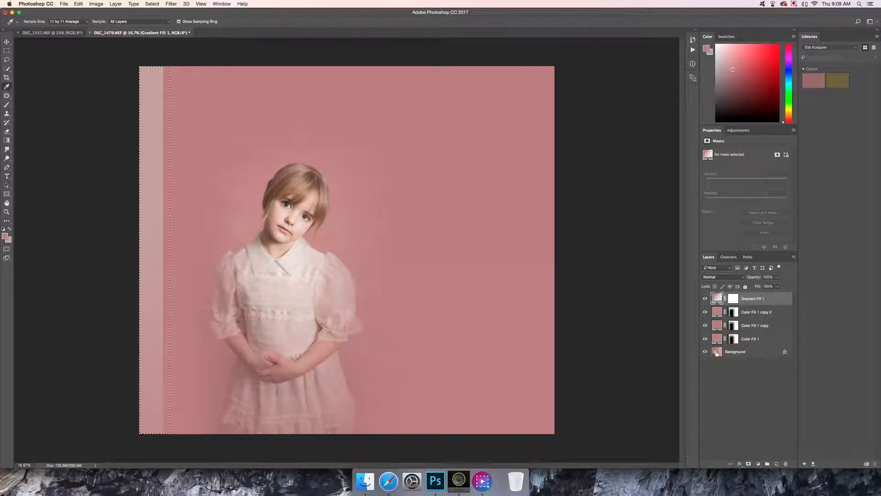
pyautogui.click(716, 352)
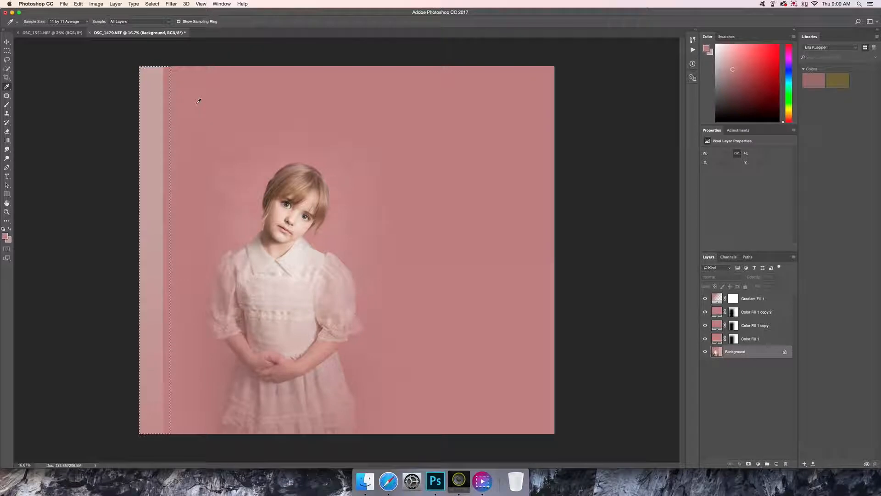
# Set up the Brush tool with a size of 1040 px and 0% hardness.
pyautogui.click(7, 105)
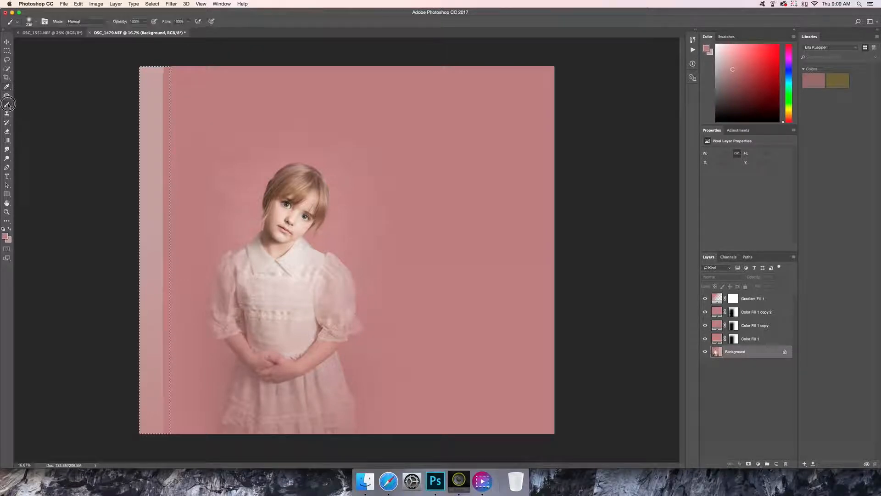
pyautogui.rightClick(145, 105)
pyautogui.moveTo(210, 123); pyautogui.dragTo(217, 122)
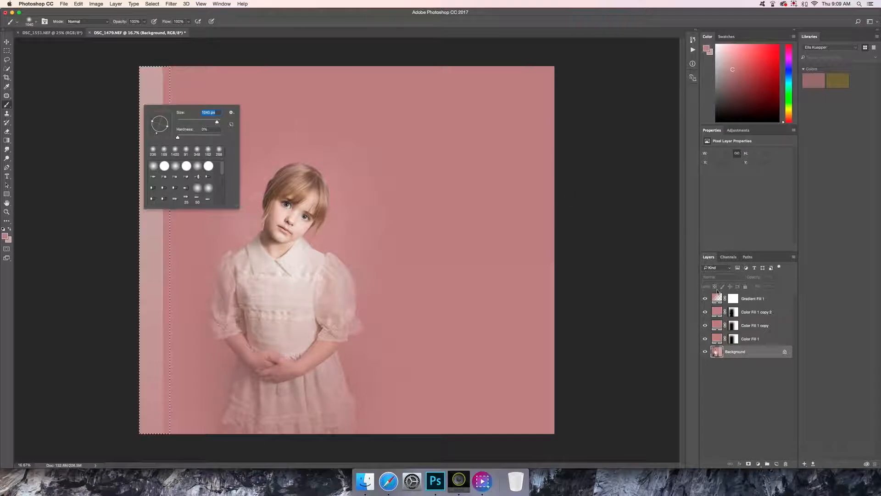
# Create a new empty layer directly above the gradient fill layer.
pyautogui.click(748, 299)
pyautogui.click(753, 300)
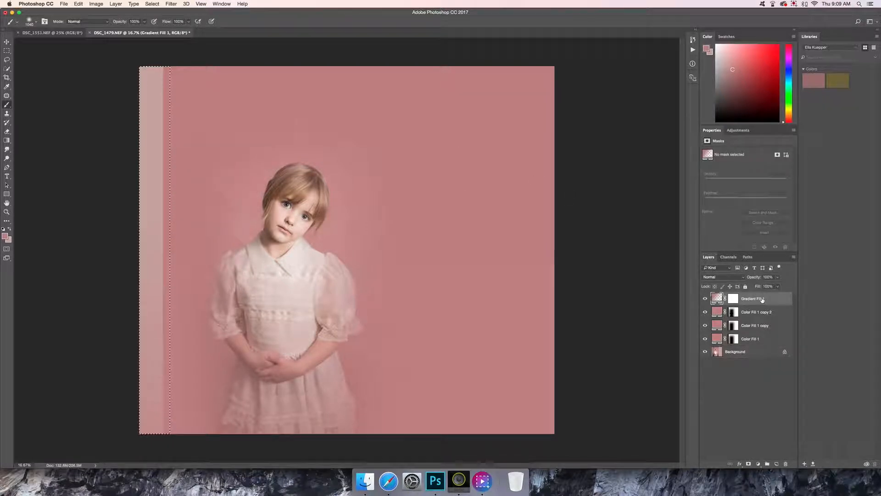
pyautogui.click(120, 4)
pyautogui.moveTo(128, 16)
pyautogui.click(206, 16)
pyautogui.click(501, 210)
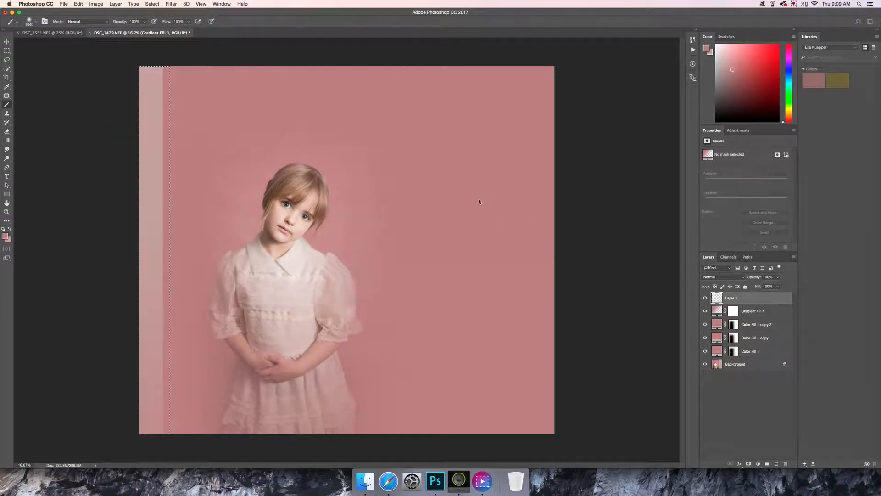
# Paint the selected canvas strip along the photo's left edge with backdrop pink and deselect the marquee.
pyautogui.moveTo(158, 86)
pyautogui.mouseDown()
pyautogui.moveTo(157, 75)
pyautogui.moveTo(140, 124)
pyautogui.moveTo(165, 119)
pyautogui.moveTo(152, 216)
pyautogui.mouseUp()
pyautogui.moveTo(143, 251)
pyautogui.mouseDown()
pyautogui.moveTo(154, 269)
pyautogui.moveTo(147, 385)
pyautogui.moveTo(167, 410)
pyautogui.moveTo(138, 122)
pyautogui.moveTo(141, 83)
pyautogui.moveTo(166, 78)
pyautogui.mouseUp()
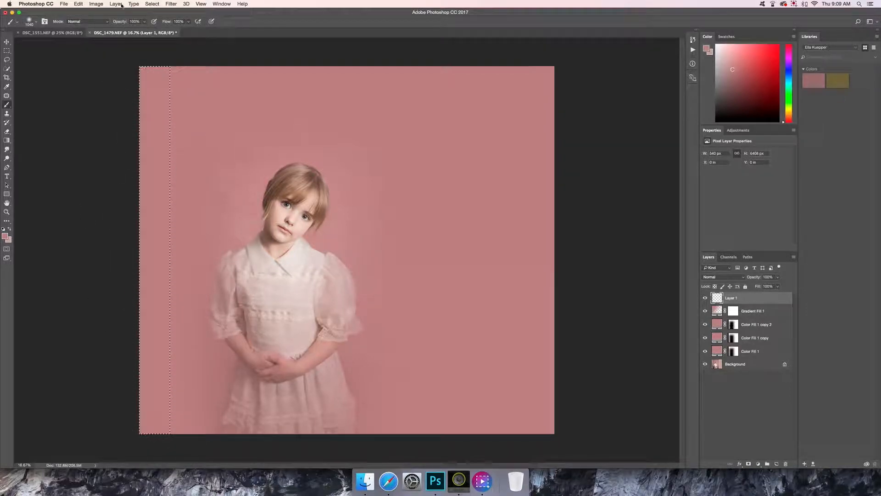
pyautogui.click(152, 4)
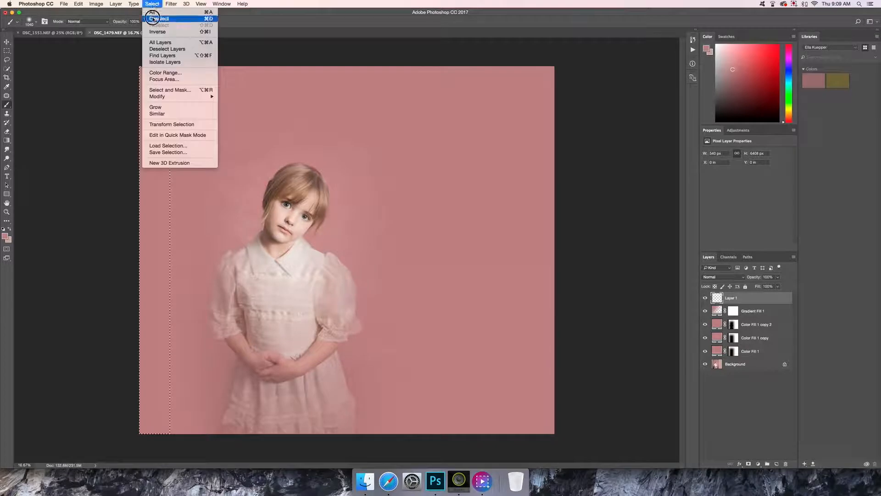
pyautogui.click(159, 17)
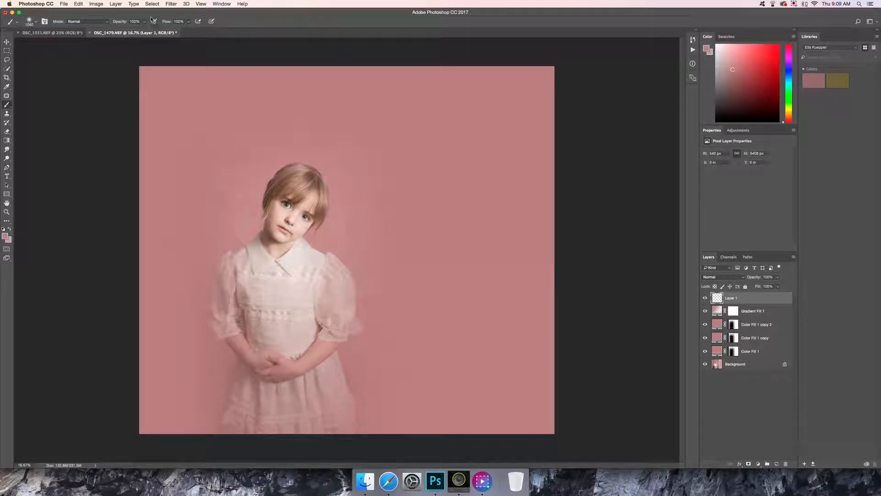
# Create a new layer above the painted strip layer with its blend mode set to Soft Light.
pyautogui.click(117, 4)
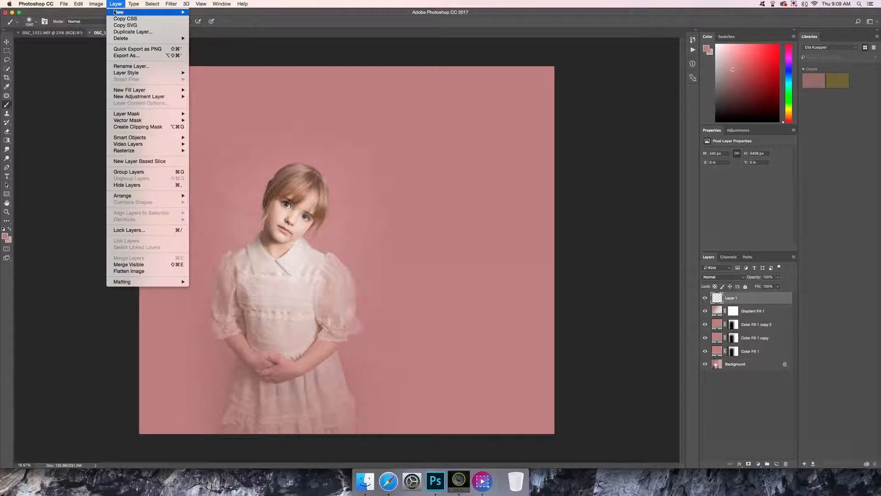
pyautogui.click(204, 14)
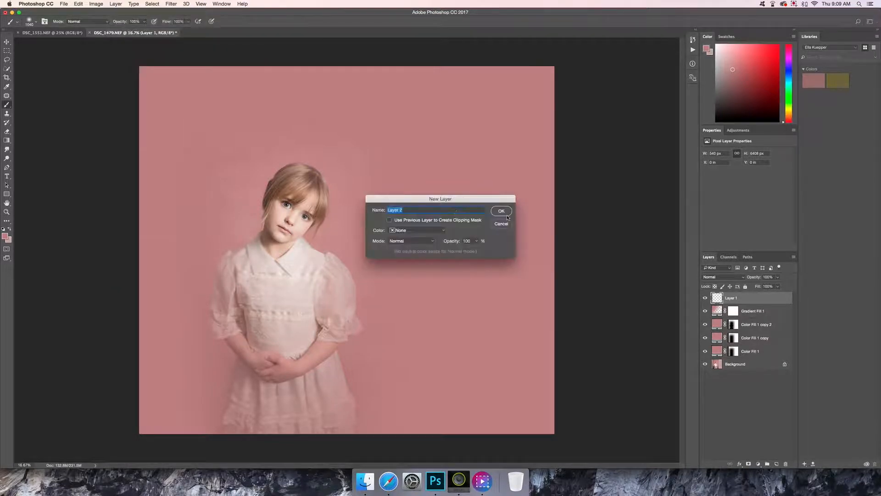
pyautogui.click(432, 243)
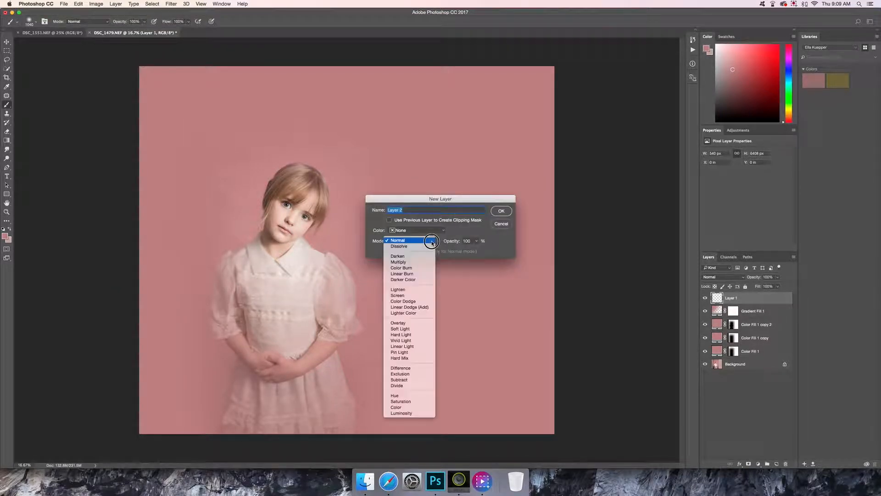
pyautogui.click(501, 210)
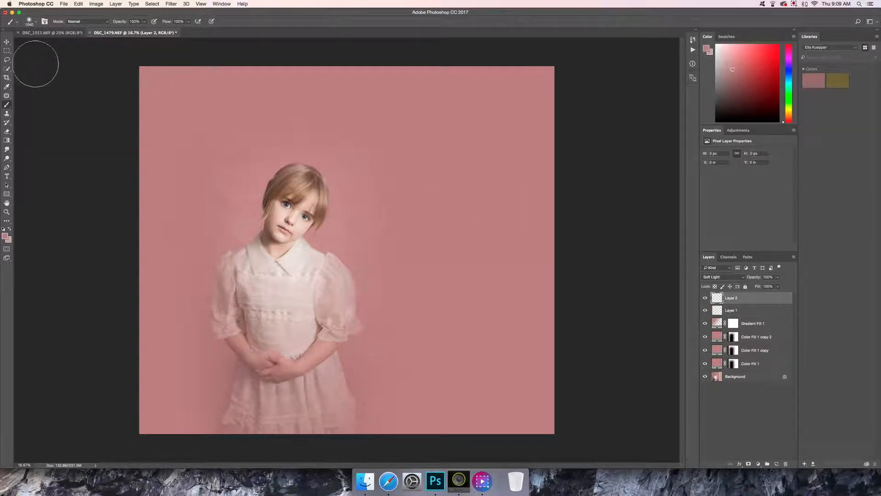
# Sample a brown tone from the girl's hair and paint over all the hair with a 143 px brush.
pyautogui.click(7, 87)
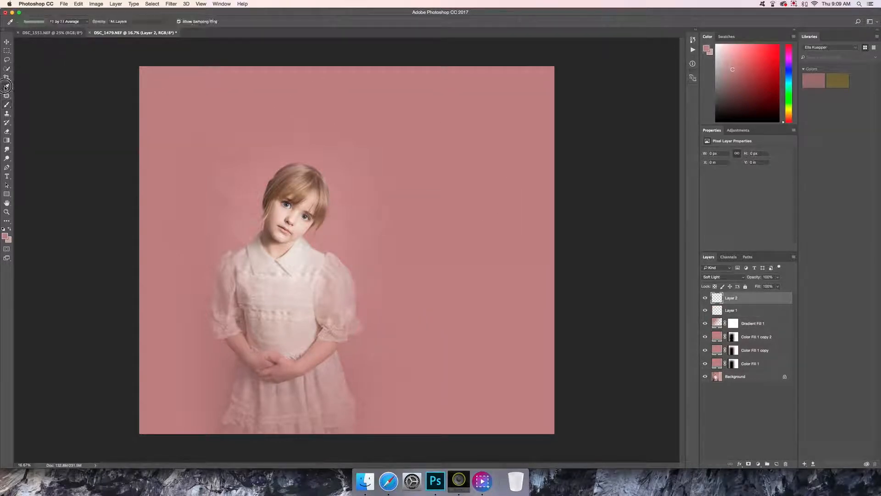
pyautogui.click(290, 178)
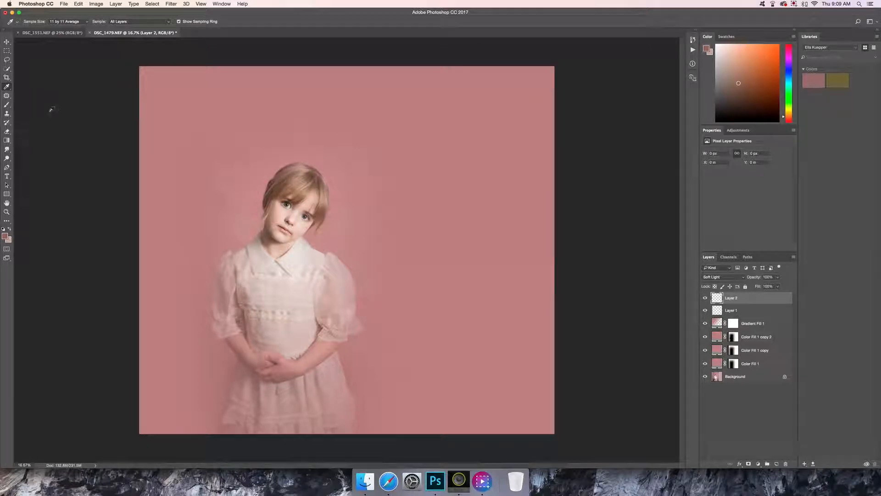
pyautogui.click(6, 105)
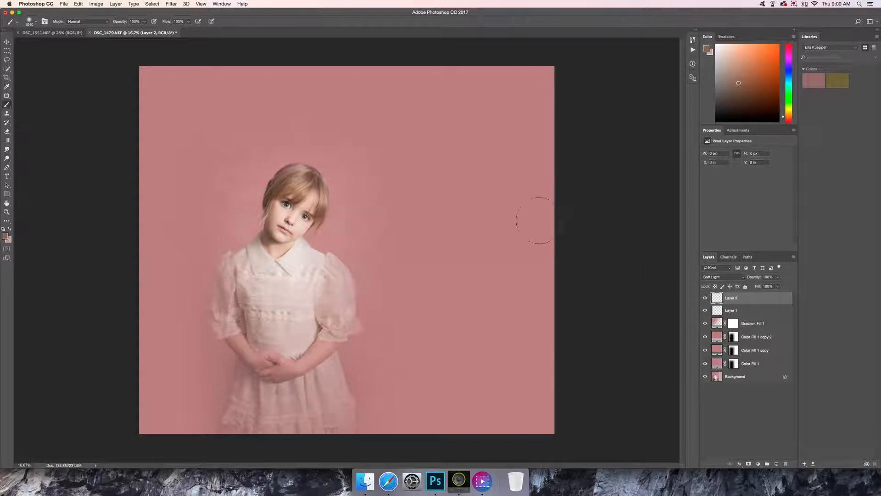
pyautogui.rightClick(329, 182)
pyautogui.moveTo(395, 198)
pyautogui.mouseDown()
pyautogui.moveTo(374, 198)
pyautogui.moveTo(389, 198)
pyautogui.mouseUp()
pyautogui.press('Return')
pyautogui.moveTo(275, 185); pyautogui.dragTo(263, 219)
pyautogui.moveTo(296, 171)
pyautogui.mouseDown()
pyautogui.moveTo(270, 185)
pyautogui.moveTo(307, 169)
pyautogui.moveTo(295, 166)
pyautogui.moveTo(304, 178)
pyautogui.moveTo(296, 197)
pyautogui.moveTo(315, 172)
pyautogui.moveTo(318, 217)
pyautogui.moveTo(320, 186)
pyautogui.mouseUp()
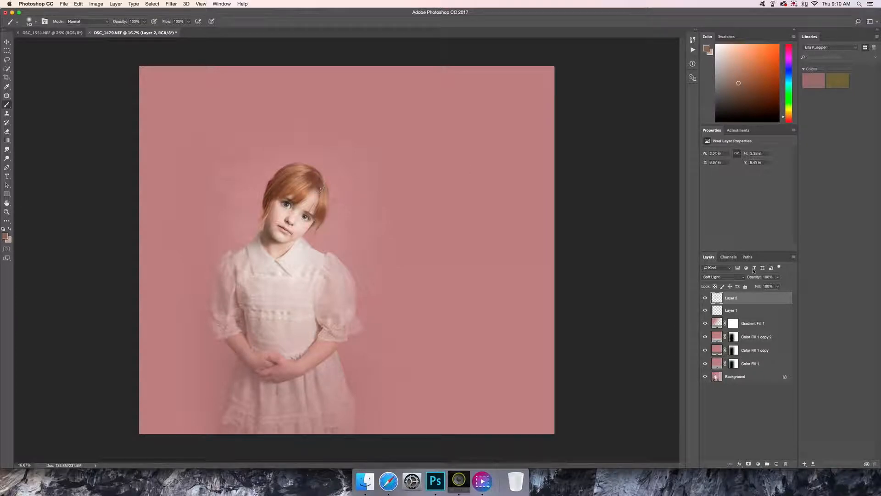
# Lower the hair colour layer's opacity to 40% and toggle its visibility to compare before and after.
pyautogui.click(777, 277)
pyautogui.moveTo(778, 286); pyautogui.dragTo(762, 286)
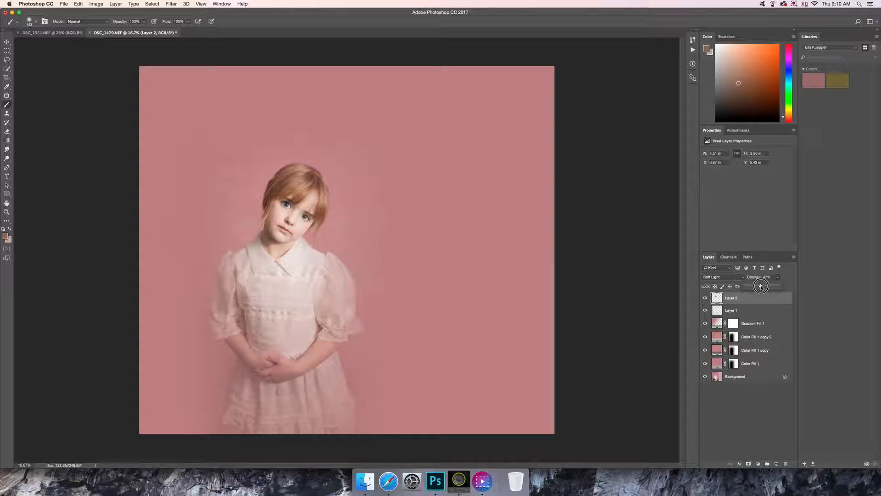
pyautogui.moveTo(760, 285); pyautogui.dragTo(759, 286)
pyautogui.moveTo(758, 286); pyautogui.dragTo(756, 287)
pyautogui.click(705, 298)
pyautogui.click(706, 299)
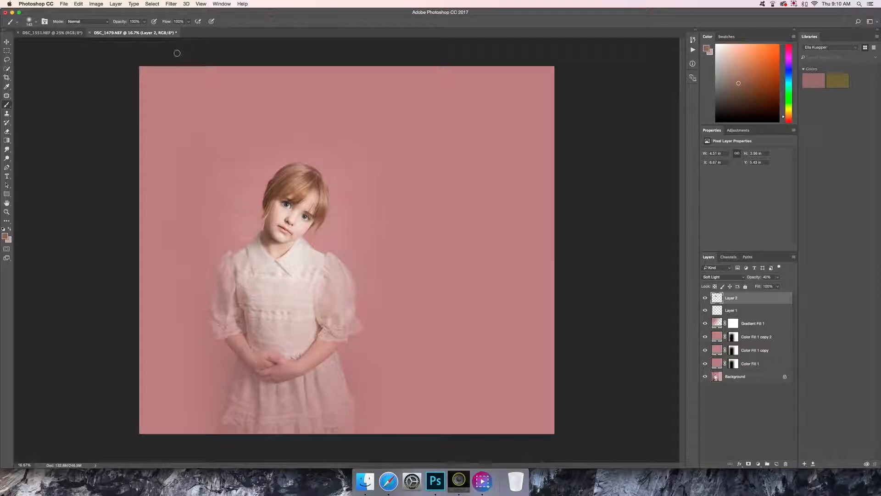
# Create another new layer on top of the stack with its blend mode set to Soft Light.
pyautogui.click(116, 5)
pyautogui.moveTo(119, 14)
pyautogui.click(212, 14)
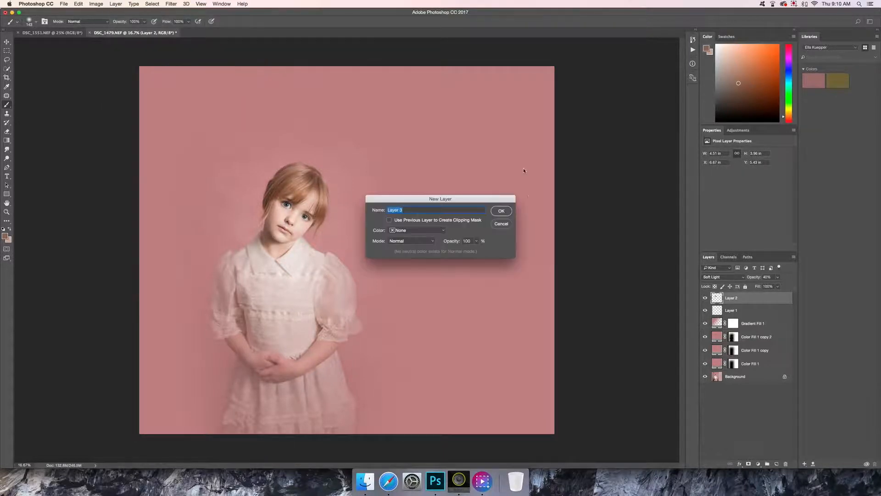
pyautogui.click(433, 238)
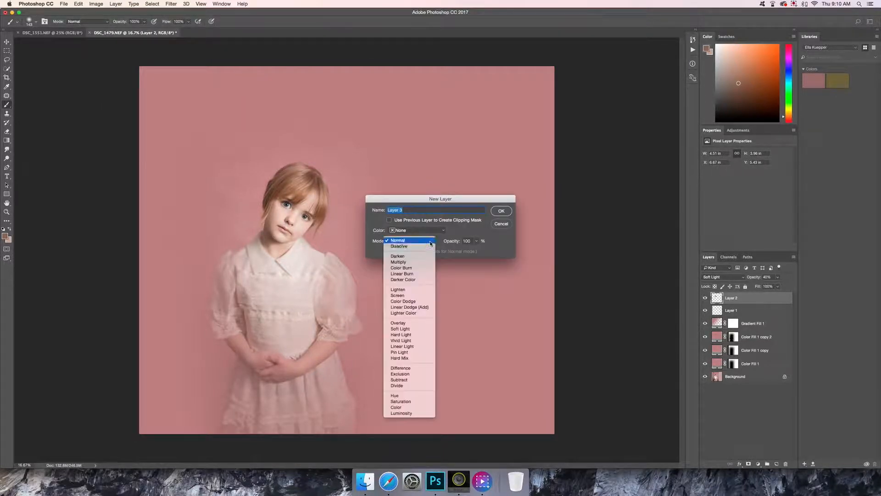
pyautogui.click(413, 332)
pyautogui.click(410, 240)
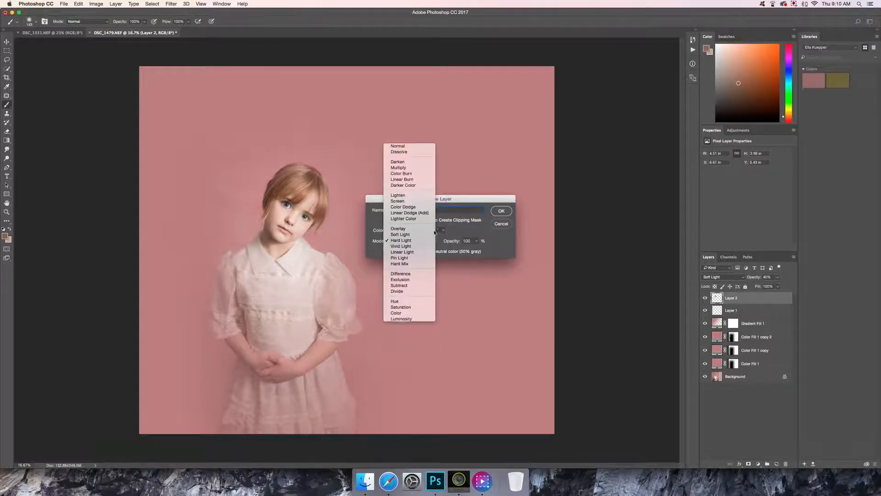
pyautogui.click(404, 230)
pyautogui.click(502, 211)
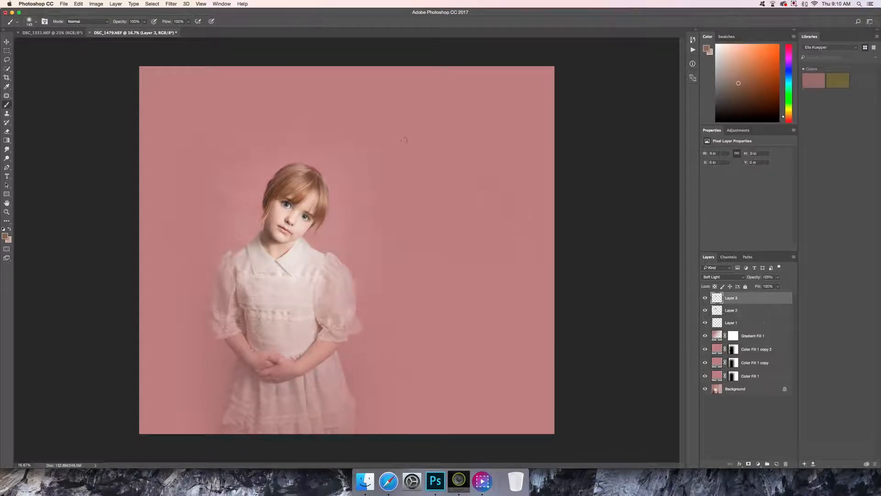
# Sample the off-white of the dress collar and paint over the whole dress with a 300 px brush.
pyautogui.click(7, 87)
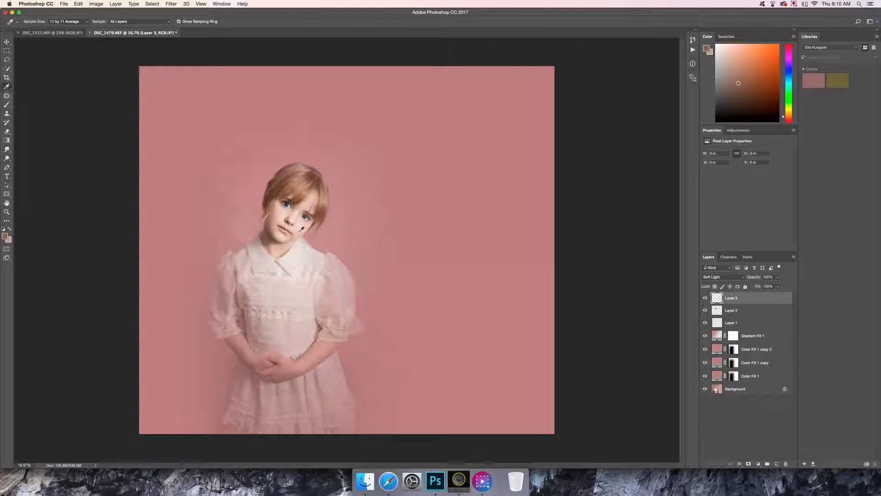
pyautogui.click(295, 259)
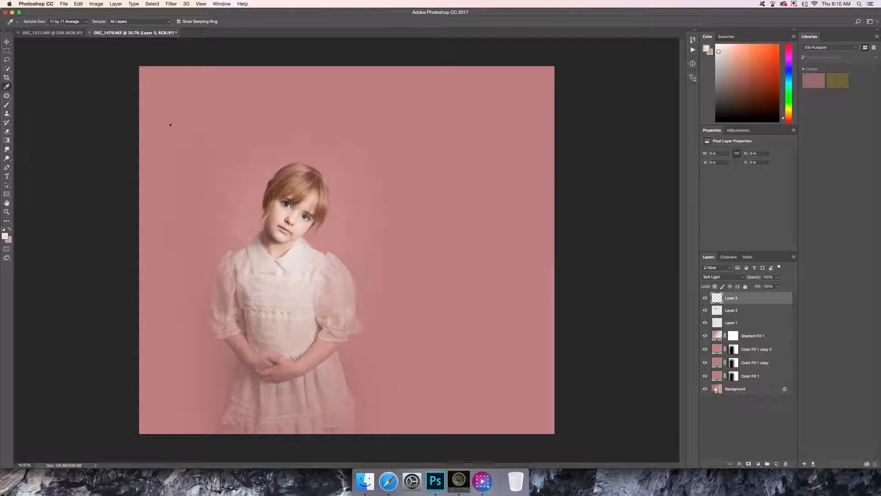
pyautogui.click(7, 105)
pyautogui.rightClick(297, 290)
pyautogui.moveTo(357, 309); pyautogui.dragTo(370, 308)
pyautogui.click(287, 290)
pyautogui.moveTo(248, 292)
pyautogui.mouseDown()
pyautogui.moveTo(231, 266)
pyautogui.moveTo(223, 314)
pyautogui.moveTo(229, 285)
pyautogui.moveTo(252, 303)
pyautogui.moveTo(245, 318)
pyautogui.moveTo(227, 325)
pyautogui.moveTo(259, 319)
pyautogui.moveTo(263, 339)
pyautogui.moveTo(272, 323)
pyautogui.moveTo(290, 322)
pyautogui.moveTo(274, 311)
pyautogui.moveTo(307, 299)
pyautogui.moveTo(336, 319)
pyautogui.moveTo(332, 330)
pyautogui.moveTo(347, 321)
pyautogui.moveTo(334, 265)
pyautogui.moveTo(331, 295)
pyautogui.moveTo(297, 259)
pyautogui.moveTo(256, 257)
pyautogui.moveTo(279, 330)
pyautogui.moveTo(255, 336)
pyautogui.moveTo(282, 345)
pyautogui.moveTo(311, 327)
pyautogui.moveTo(287, 350)
pyautogui.mouseUp()
pyautogui.moveTo(248, 393)
pyautogui.mouseDown()
pyautogui.moveTo(238, 369)
pyautogui.moveTo(239, 427)
pyautogui.moveTo(246, 428)
pyautogui.moveTo(237, 369)
pyautogui.moveTo(260, 404)
pyautogui.moveTo(258, 385)
pyautogui.moveTo(303, 435)
pyautogui.moveTo(268, 431)
pyautogui.moveTo(313, 415)
pyautogui.moveTo(307, 384)
pyautogui.moveTo(333, 360)
pyautogui.moveTo(353, 430)
pyautogui.moveTo(329, 394)
pyautogui.moveTo(321, 391)
pyautogui.moveTo(315, 420)
pyautogui.moveTo(253, 411)
pyautogui.moveTo(233, 382)
pyautogui.moveTo(224, 435)
pyautogui.moveTo(291, 354)
pyautogui.moveTo(343, 376)
pyautogui.mouseUp()
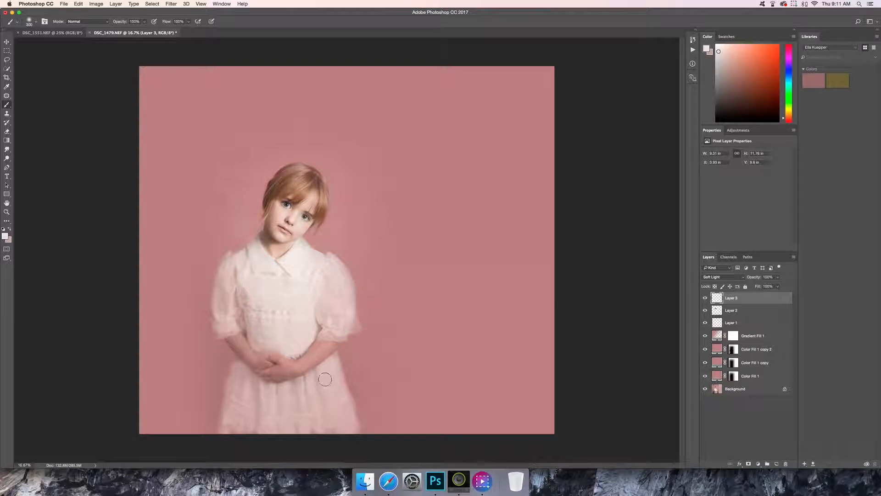
# Lower the dress-brightening layer's opacity to 40% and toggle its visibility to compare before and after.
pyautogui.click(777, 277)
pyautogui.moveTo(780, 286); pyautogui.dragTo(761, 286)
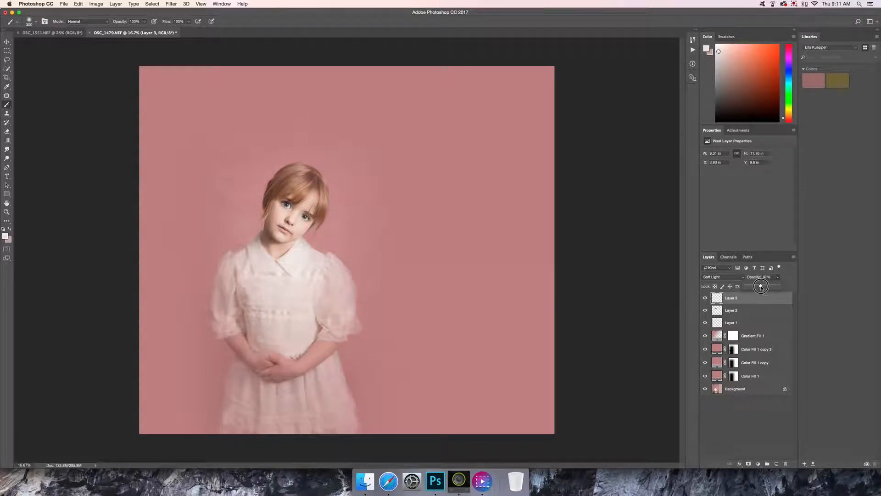
pyautogui.moveTo(761, 286); pyautogui.dragTo(758, 286)
pyautogui.click(705, 298)
pyautogui.click(705, 298)
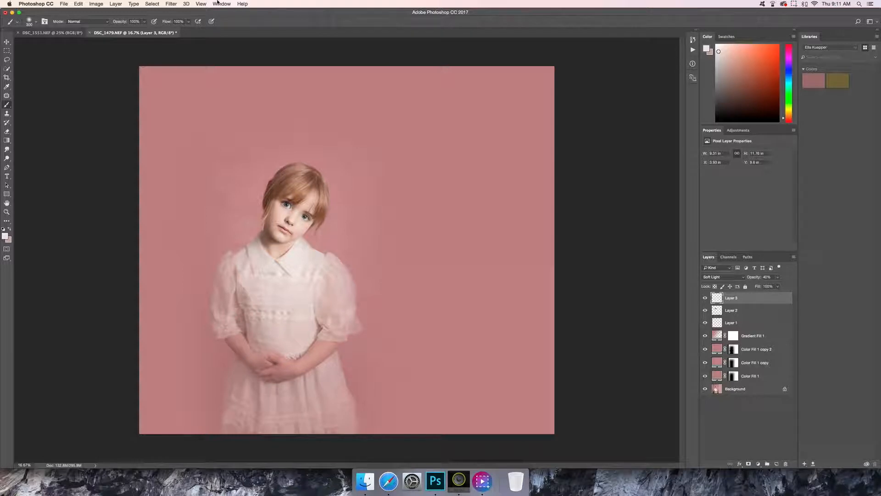
# Add a Brightness/Contrast adjustment layer with brightness 87 and contrast 58, and invert its mask to black.
pyautogui.press('super+equal')
pyautogui.press('super+equal')
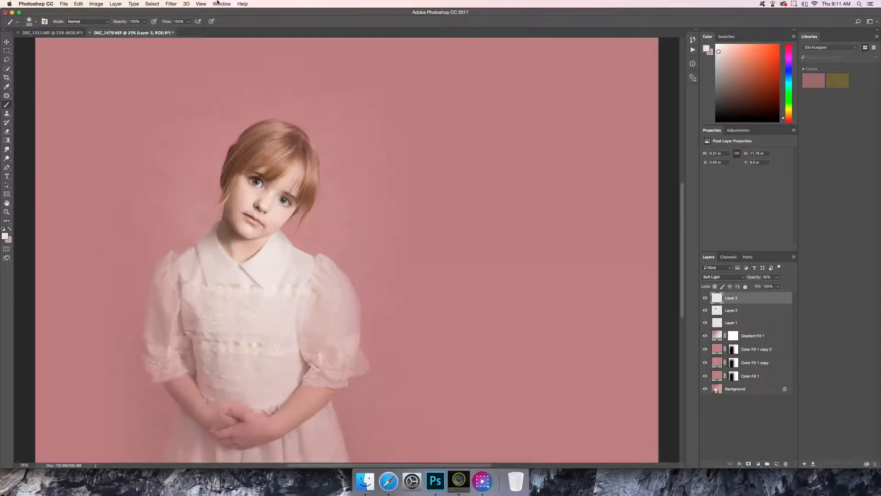
pyautogui.press('super+equal')
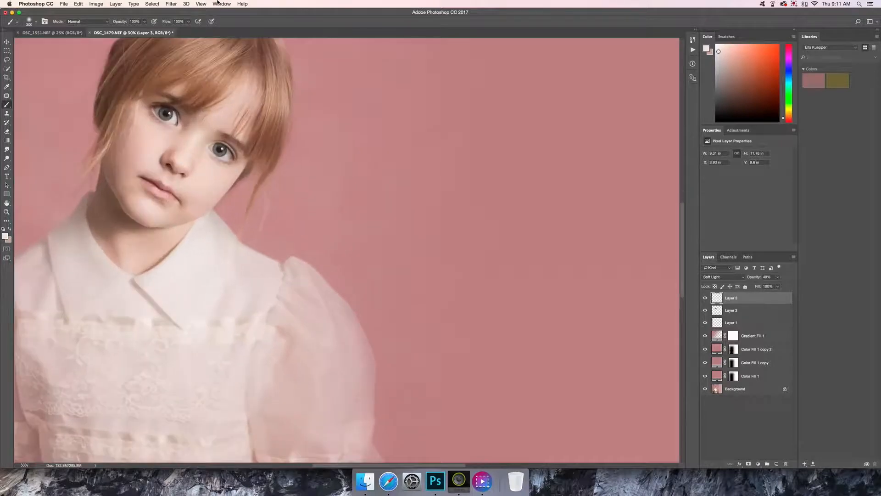
pyautogui.click(116, 4)
pyautogui.moveTo(121, 96)
pyautogui.click(222, 98)
pyautogui.click(497, 210)
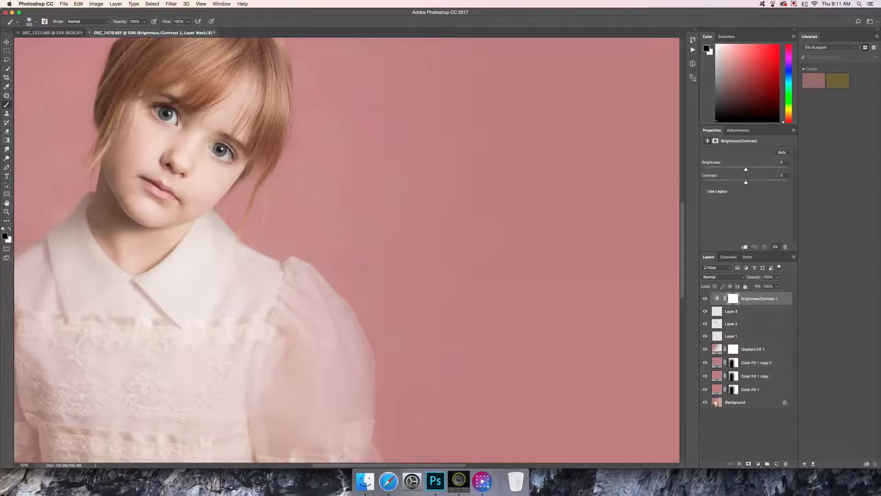
pyautogui.moveTo(745, 171); pyautogui.dragTo(771, 184)
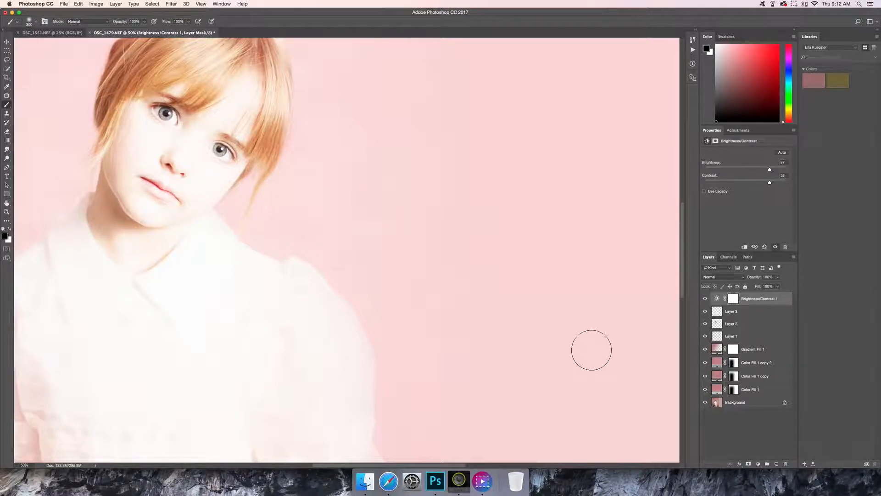
pyautogui.press('super+i')
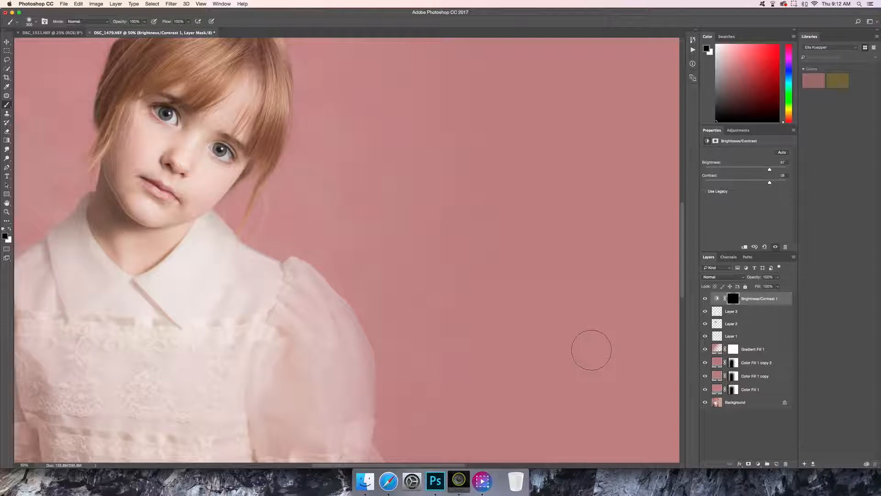
# Reduce the brush to 15% flow and 19% opacity, and make white the foreground colour.
pyautogui.moveTo(190, 21); pyautogui.dragTo(160, 29)
pyautogui.moveTo(161, 30); pyautogui.dragTo(118, 32)
pyautogui.moveTo(119, 30); pyautogui.dragTo(120, 30)
pyautogui.click(9, 229)
# Set the brush size to 70 px and paint the mask from the nose bridge up to the forehead.
pyautogui.rightClick(253, 133)
pyautogui.moveTo(312, 146); pyautogui.dragTo(301, 146)
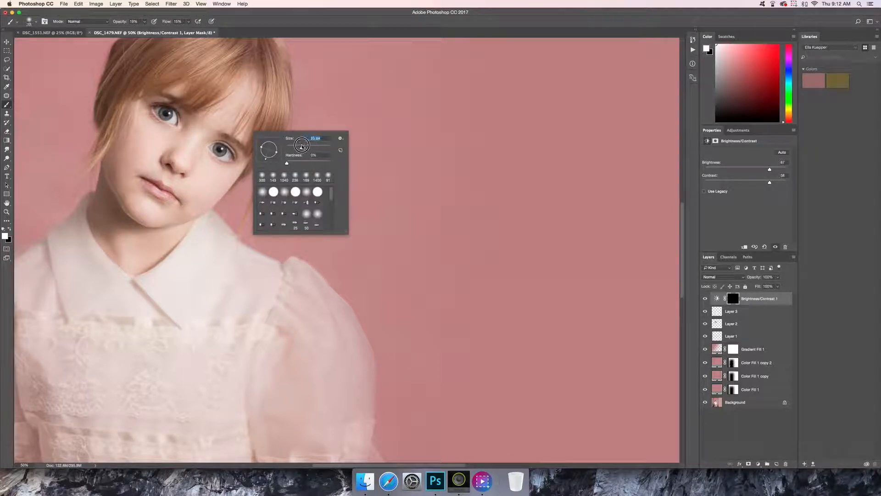
pyautogui.moveTo(195, 131)
pyautogui.mouseDown()
pyautogui.moveTo(173, 157)
pyautogui.moveTo(191, 120)
pyautogui.moveTo(191, 136)
pyautogui.moveTo(199, 120)
pyautogui.moveTo(222, 118)
pyautogui.mouseUp()
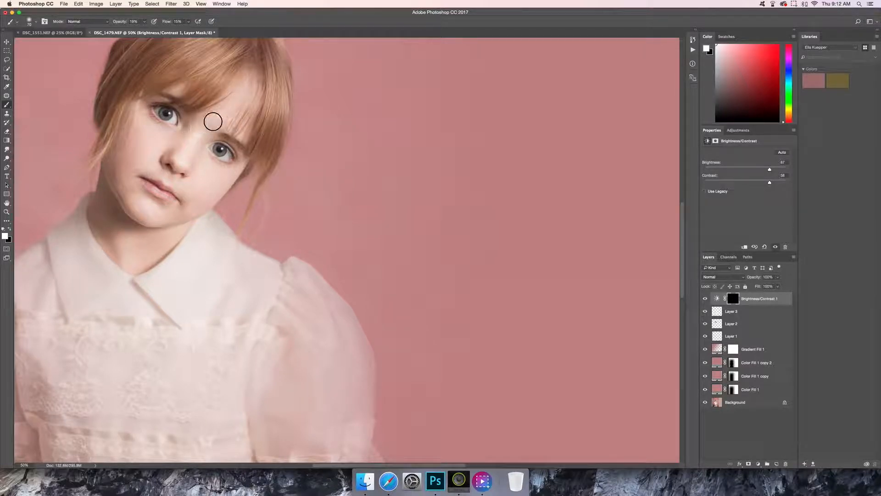
# Enlarge the brush to 182 px and paint the mask over the cheeks and chin to brighten them.
pyautogui.rightClick(223, 159)
pyautogui.moveTo(274, 173); pyautogui.dragTo(290, 173)
pyautogui.press('Return')
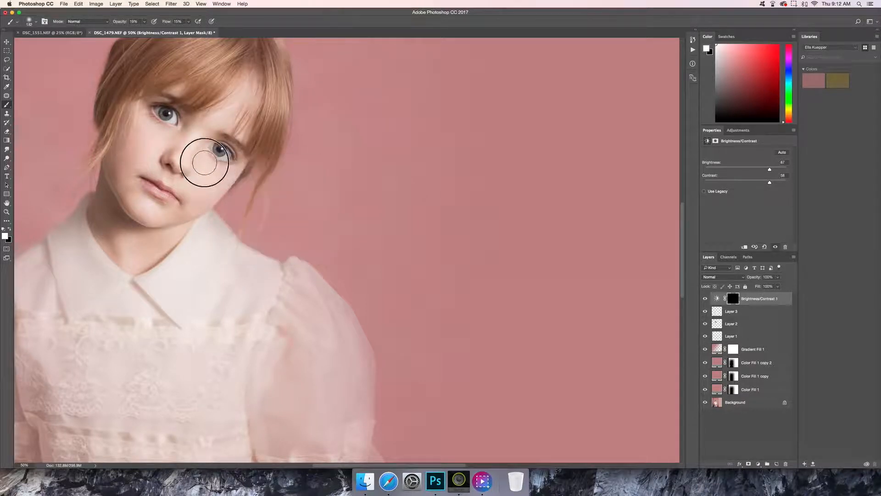
pyautogui.moveTo(143, 124)
pyautogui.mouseDown()
pyautogui.moveTo(153, 134)
pyautogui.moveTo(142, 131)
pyautogui.mouseUp()
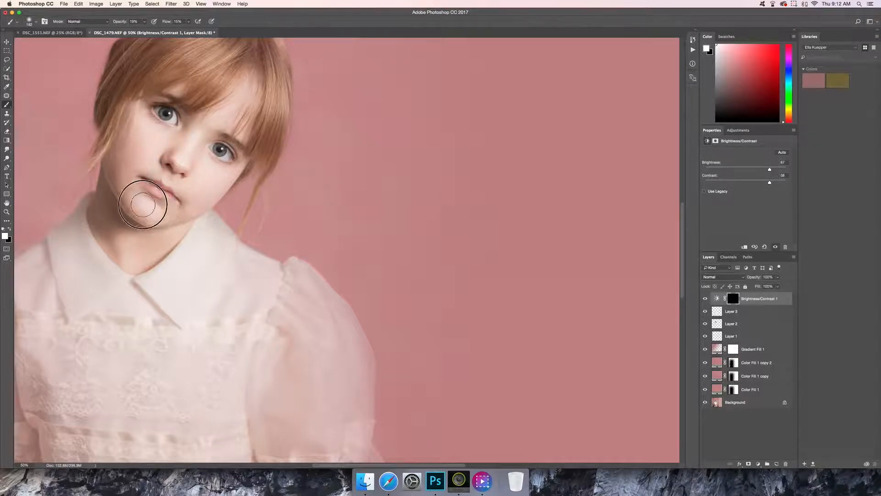
# Shrink the brush to 54 px and paint the mask along the nose and lips to brighten them.
pyautogui.rightClick(229, 151)
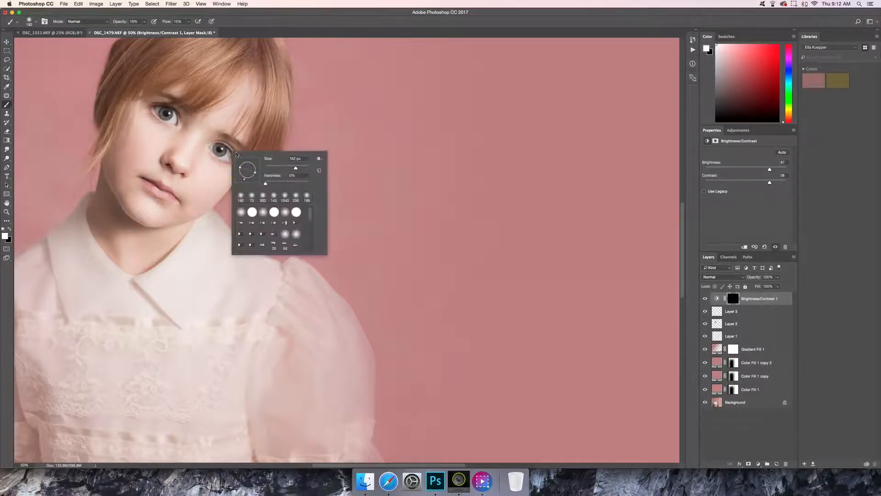
pyautogui.moveTo(294, 169); pyautogui.dragTo(283, 168)
pyautogui.moveTo(177, 161)
pyautogui.mouseDown()
pyautogui.moveTo(163, 178)
pyautogui.moveTo(167, 169)
pyautogui.moveTo(177, 193)
pyautogui.moveTo(139, 173)
pyautogui.moveTo(162, 195)
pyautogui.mouseUp()
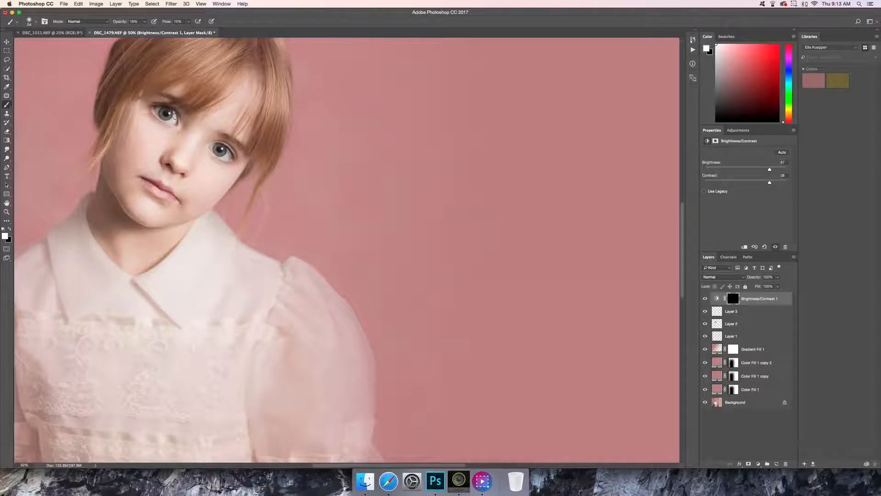
# Brighten both eyes on the mask, raising the brush opacity to 30% and reducing its size to 35 px.
pyautogui.moveTo(174, 112); pyautogui.dragTo(169, 120)
pyautogui.moveTo(223, 158); pyautogui.dragTo(229, 154)
pyautogui.click(144, 23)
pyautogui.rightClick(174, 92)
pyautogui.moveTo(219, 108); pyautogui.dragTo(214, 108)
pyautogui.click(169, 113)
# Set the brush size to 158 px and paint the mask over the collar and lace bodice to brighten them.
pyautogui.rightClick(220, 282)
pyautogui.moveTo(264, 301); pyautogui.dragTo(287, 301)
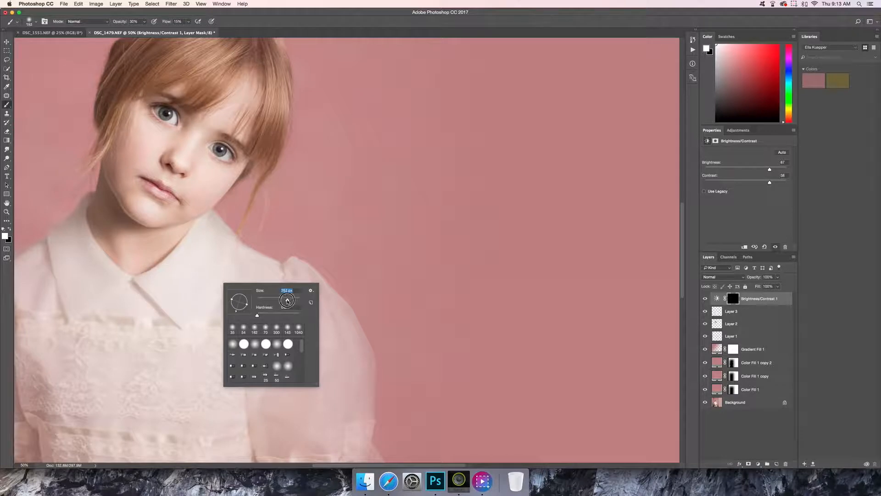
pyautogui.moveTo(156, 283)
pyautogui.mouseDown()
pyautogui.moveTo(185, 305)
pyautogui.moveTo(164, 282)
pyautogui.moveTo(212, 232)
pyautogui.moveTo(223, 238)
pyautogui.moveTo(220, 264)
pyautogui.moveTo(187, 312)
pyautogui.moveTo(279, 362)
pyautogui.moveTo(281, 342)
pyautogui.moveTo(262, 380)
pyautogui.moveTo(291, 317)
pyautogui.moveTo(323, 348)
pyautogui.moveTo(301, 296)
pyautogui.moveTo(315, 299)
pyautogui.moveTo(328, 328)
pyautogui.moveTo(325, 400)
pyautogui.moveTo(323, 381)
pyautogui.mouseUp()
pyautogui.moveTo(208, 272); pyautogui.dragTo(324, 222)
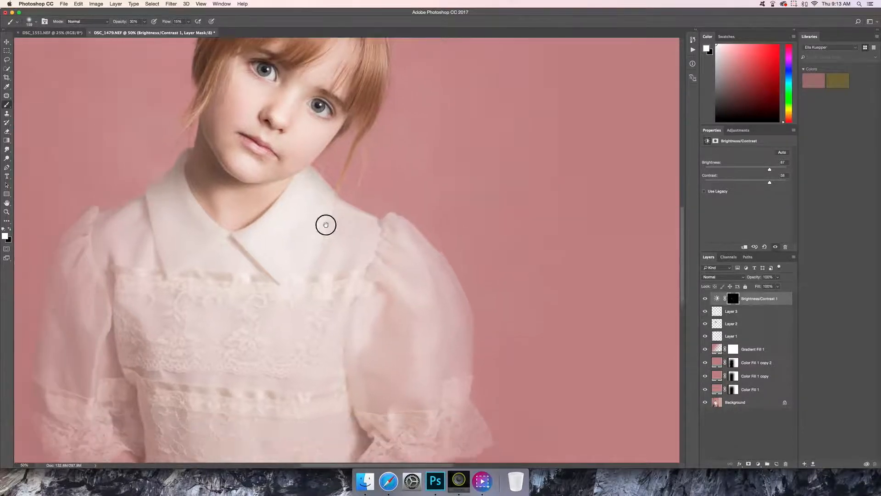
pyautogui.moveTo(227, 291)
pyautogui.mouseDown()
pyautogui.moveTo(220, 309)
pyautogui.moveTo(260, 350)
pyautogui.moveTo(322, 297)
pyautogui.moveTo(329, 311)
pyautogui.moveTo(313, 351)
pyautogui.mouseUp()
pyautogui.moveTo(187, 252)
pyautogui.mouseDown()
pyautogui.moveTo(206, 220)
pyautogui.moveTo(196, 174)
pyautogui.moveTo(210, 172)
pyautogui.moveTo(232, 227)
pyautogui.moveTo(206, 247)
pyautogui.mouseUp()
# Shrink the brush to 78 px and brighten the shoulder fabric beside the collar on the mask.
pyautogui.rightClick(204, 191)
pyautogui.moveTo(264, 208); pyautogui.dragTo(254, 209)
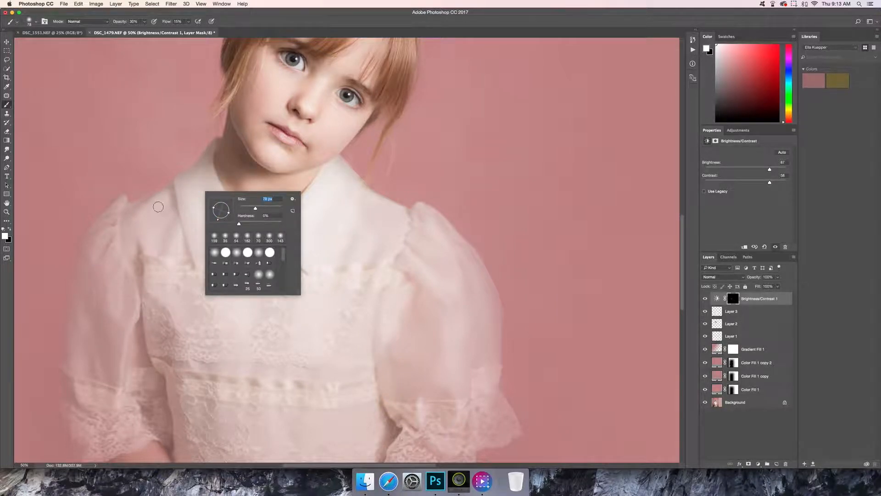
pyautogui.click(143, 209)
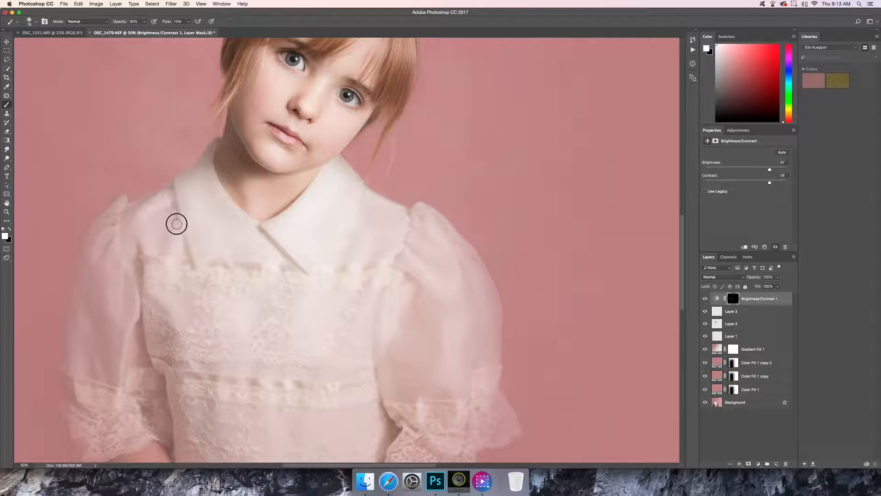
# Set the brush size to 108 px and brighten both puffed sleeves and their lace cuffs on the mask.
pyautogui.rightClick(259, 235)
pyautogui.moveTo(307, 252); pyautogui.dragTo(323, 252)
pyautogui.click(109, 236)
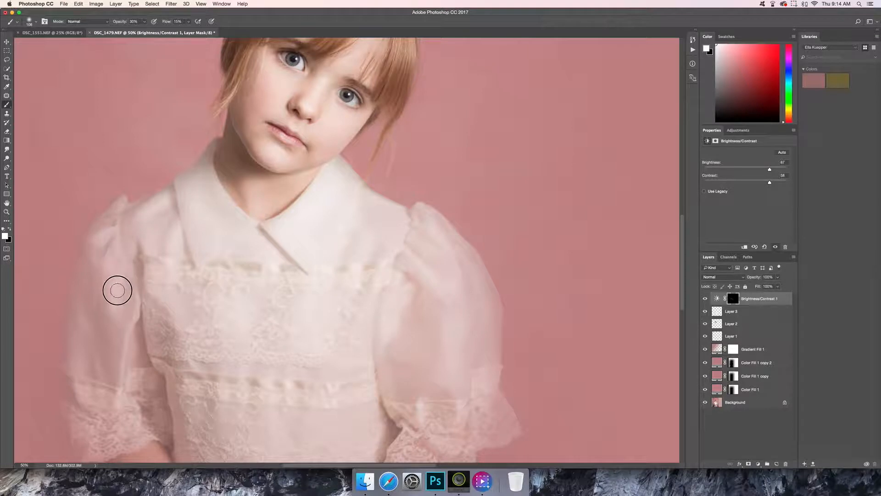
pyautogui.moveTo(128, 326)
pyautogui.mouseDown()
pyautogui.moveTo(117, 347)
pyautogui.moveTo(114, 385)
pyautogui.moveTo(97, 351)
pyautogui.moveTo(100, 365)
pyautogui.moveTo(80, 371)
pyautogui.mouseUp()
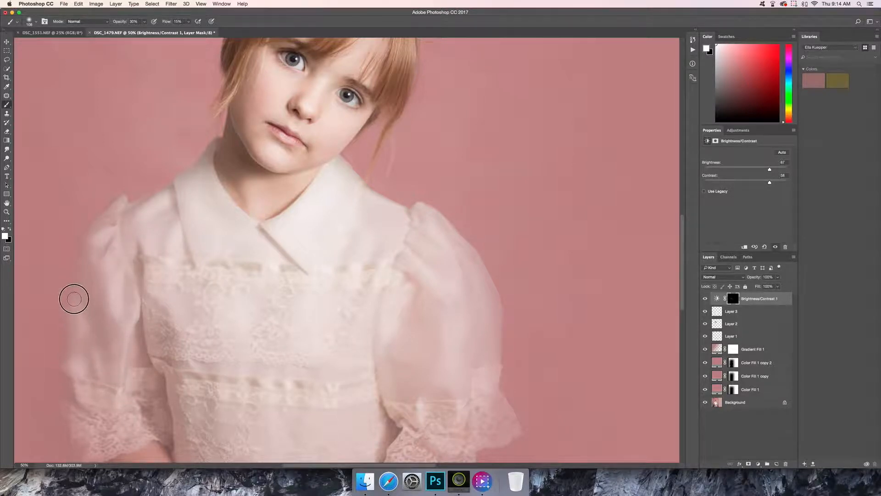
pyautogui.scroll(-3, 202, 304)
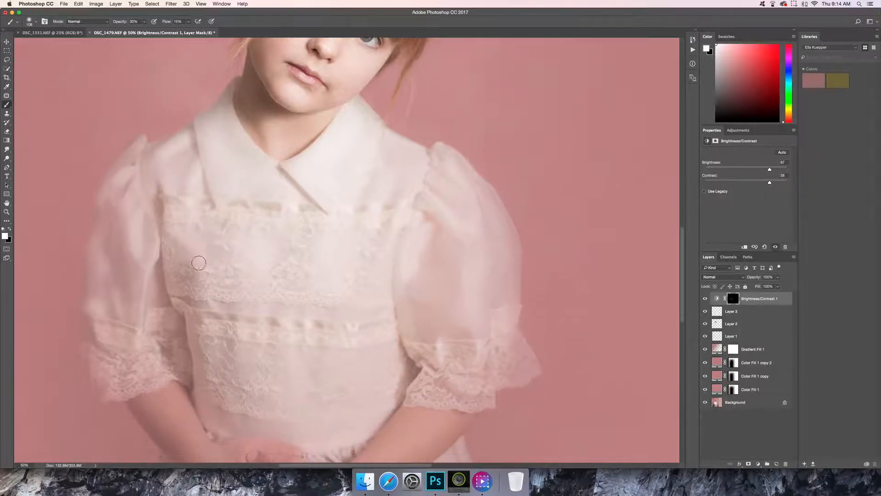
pyautogui.moveTo(119, 361)
pyautogui.mouseDown()
pyautogui.moveTo(141, 356)
pyautogui.moveTo(98, 381)
pyautogui.moveTo(161, 373)
pyautogui.moveTo(185, 350)
pyautogui.moveTo(179, 322)
pyautogui.mouseUp()
pyautogui.moveTo(469, 254)
pyautogui.mouseDown()
pyautogui.moveTo(461, 324)
pyautogui.moveTo(470, 294)
pyautogui.moveTo(473, 330)
pyautogui.mouseUp()
pyautogui.moveTo(481, 287)
pyautogui.mouseDown()
pyautogui.moveTo(429, 354)
pyautogui.moveTo(469, 360)
pyautogui.moveTo(466, 395)
pyautogui.moveTo(518, 361)
pyautogui.moveTo(511, 269)
pyautogui.moveTo(496, 212)
pyautogui.moveTo(449, 259)
pyautogui.moveTo(413, 315)
pyautogui.mouseUp()
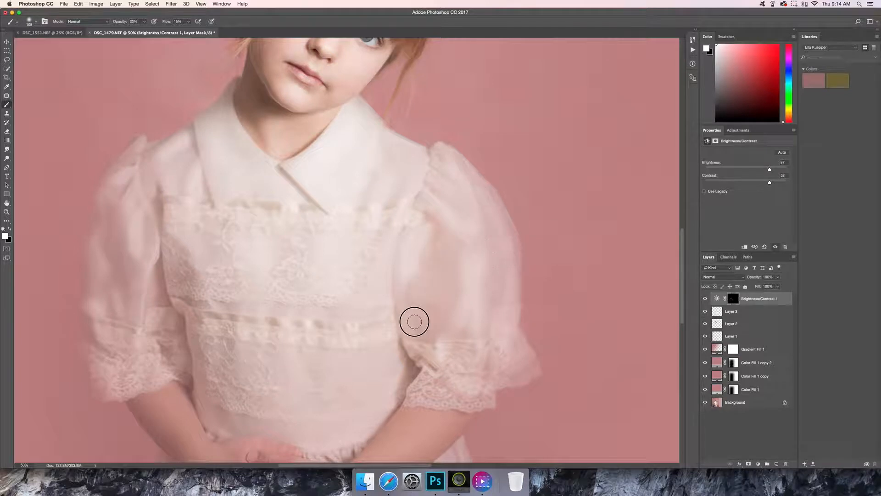
# Enlarge the brush to 300 px and paint the mask over the lower bodice, forearms and skirt to brighten them.
pyautogui.rightClick(246, 330)
pyautogui.moveTo(307, 345); pyautogui.dragTo(323, 345)
pyautogui.press('Return')
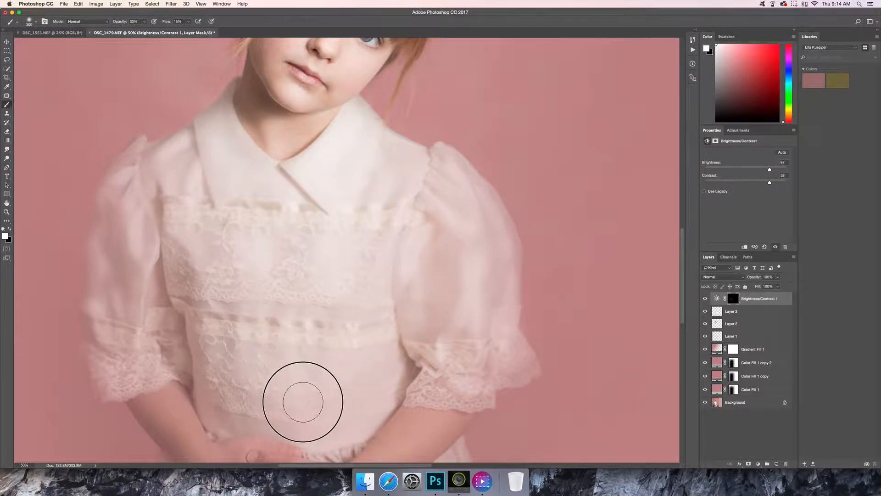
pyautogui.scroll(-5, 315, 240)
pyautogui.scroll(-2, 375, 255)
pyautogui.moveTo(430, 131)
pyautogui.mouseDown()
pyautogui.moveTo(379, 180)
pyautogui.moveTo(335, 199)
pyautogui.moveTo(442, 127)
pyautogui.mouseUp()
pyautogui.moveTo(188, 163)
pyautogui.mouseDown()
pyautogui.moveTo(158, 114)
pyautogui.moveTo(171, 136)
pyautogui.mouseUp()
pyautogui.moveTo(181, 257)
pyautogui.mouseDown()
pyautogui.moveTo(248, 276)
pyautogui.moveTo(250, 319)
pyautogui.moveTo(305, 275)
pyautogui.moveTo(350, 271)
pyautogui.moveTo(360, 326)
pyautogui.mouseUp()
pyautogui.moveTo(392, 206)
pyautogui.mouseDown()
pyautogui.moveTo(396, 239)
pyautogui.moveTo(422, 224)
pyautogui.moveTo(443, 179)
pyautogui.moveTo(472, 330)
pyautogui.mouseUp()
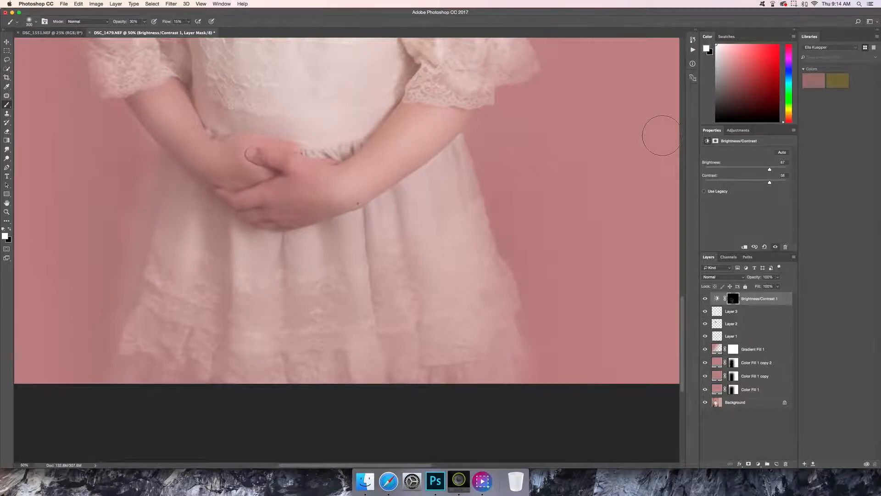
# Fit the whole image on screen and compare it with and without the Brightness/Contrast 1 layer.
pyautogui.click(201, 5)
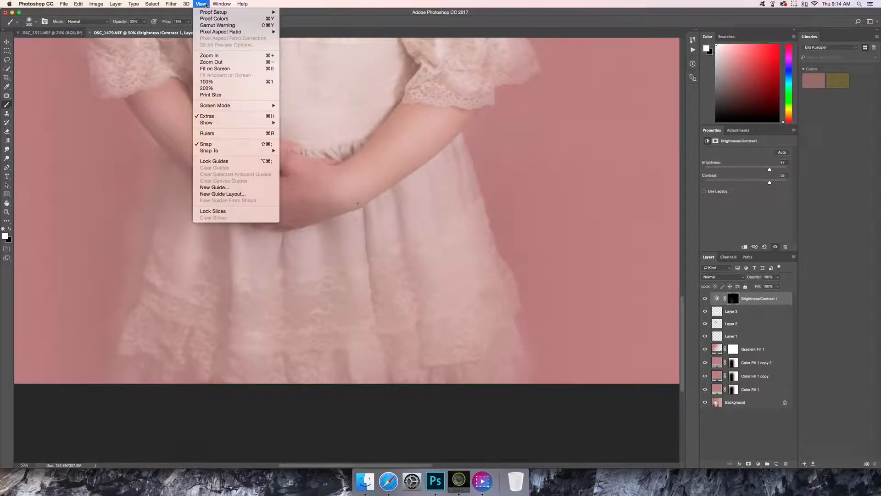
pyautogui.click(211, 69)
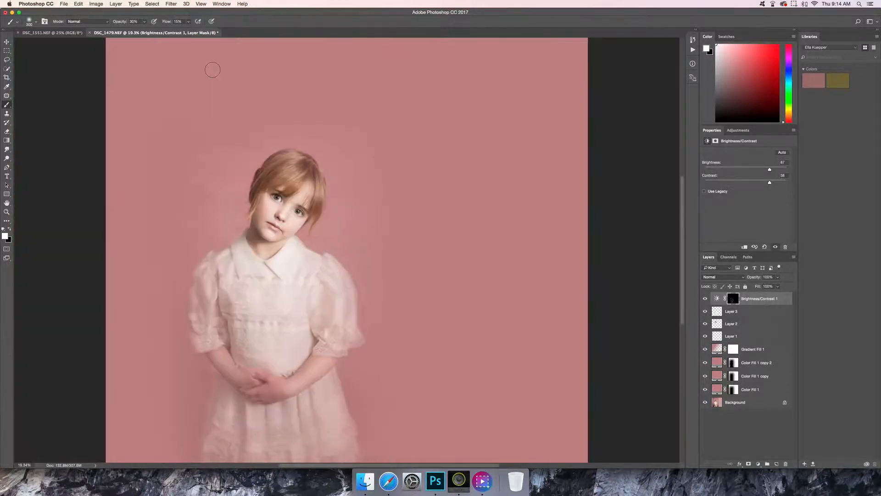
pyautogui.click(706, 299)
pyautogui.click(706, 299)
# Add a second Brightness/Contrast adjustment layer with strongly lowered brightness and contrast 34, and invert its mask to black.
pyautogui.click(117, 4)
pyautogui.moveTo(119, 97)
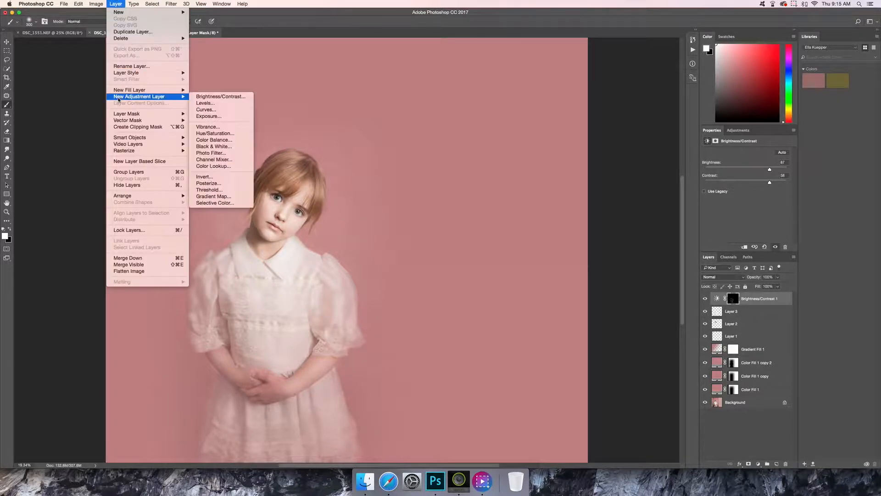
pyautogui.click(216, 96)
pyautogui.click(494, 210)
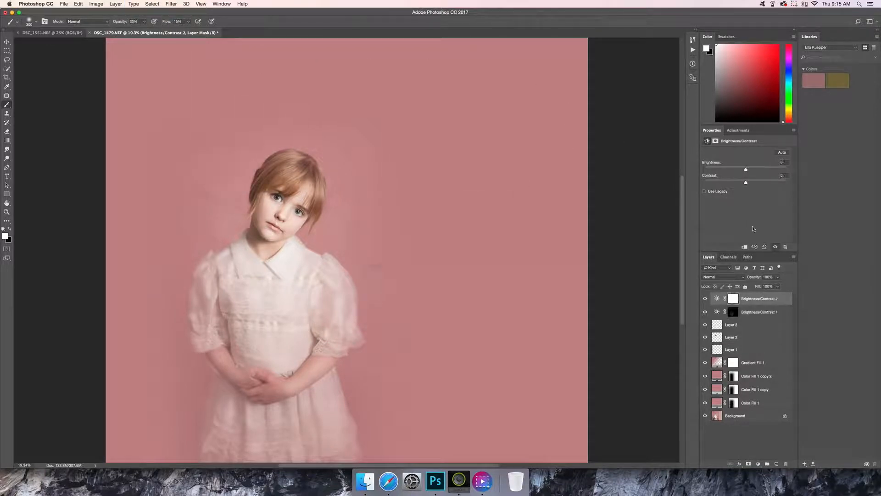
pyautogui.moveTo(746, 169); pyautogui.dragTo(760, 186)
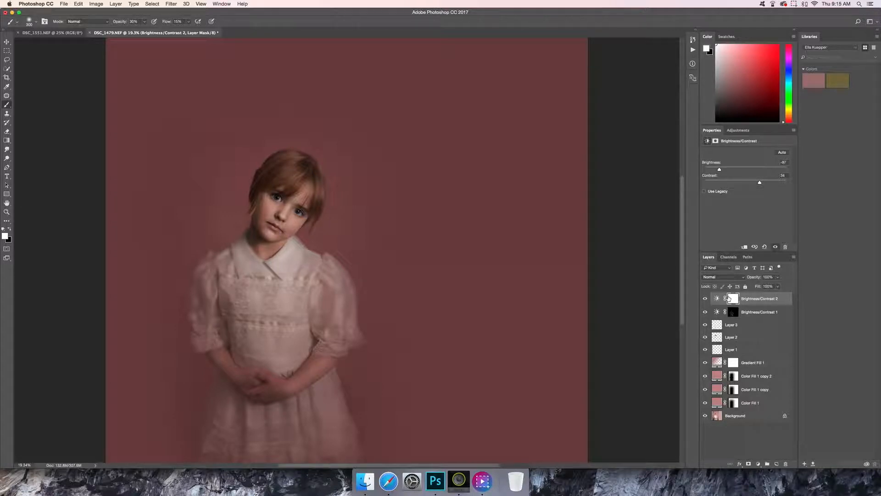
pyautogui.press('super+i')
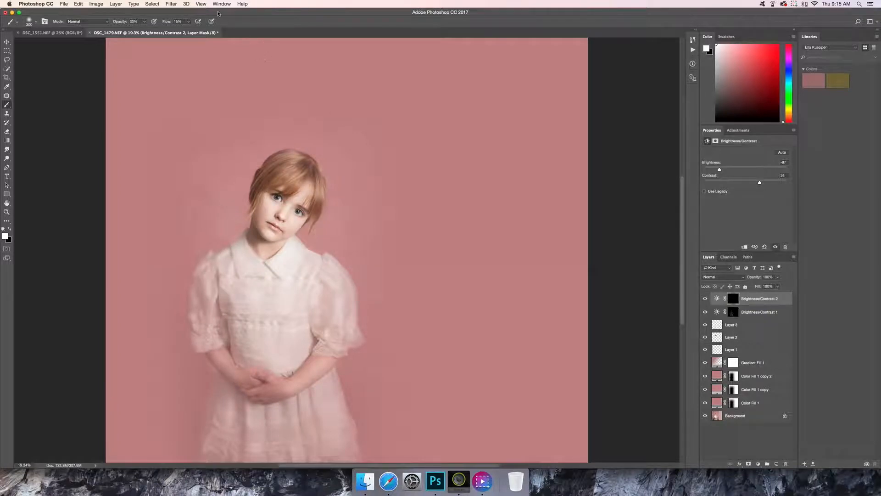
pyautogui.click(201, 4)
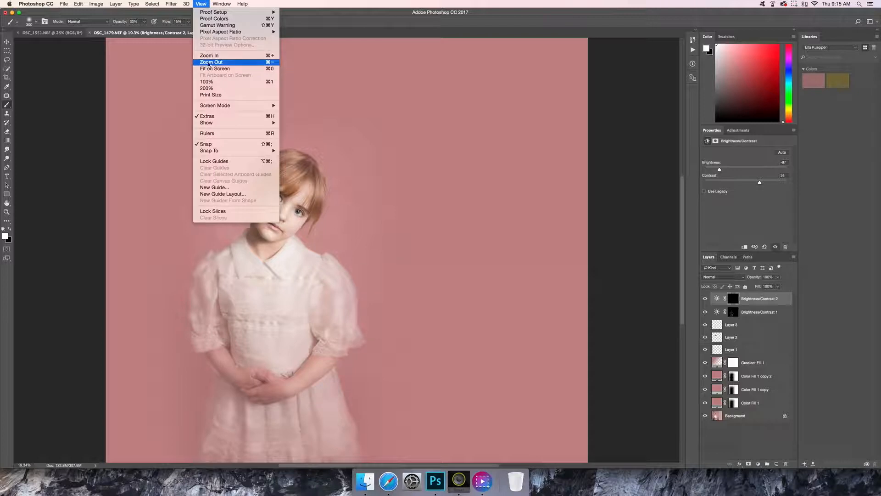
pyautogui.moveTo(233, 4)
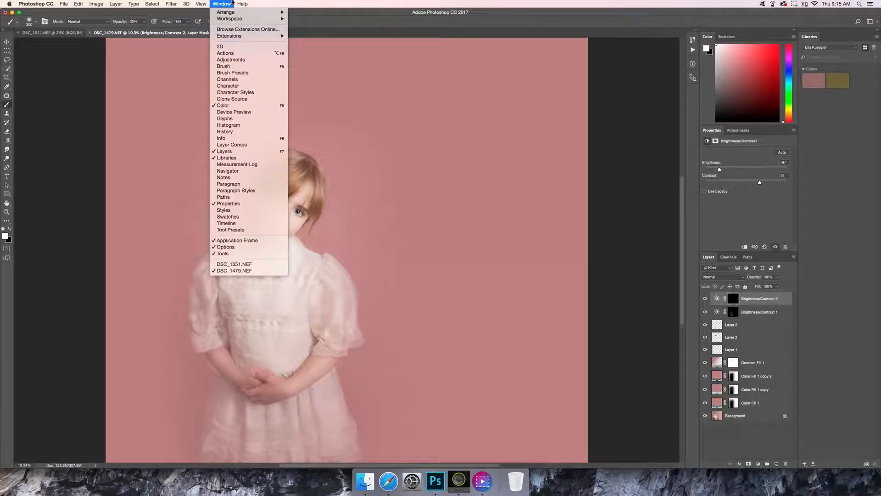
pyautogui.click(450, 153)
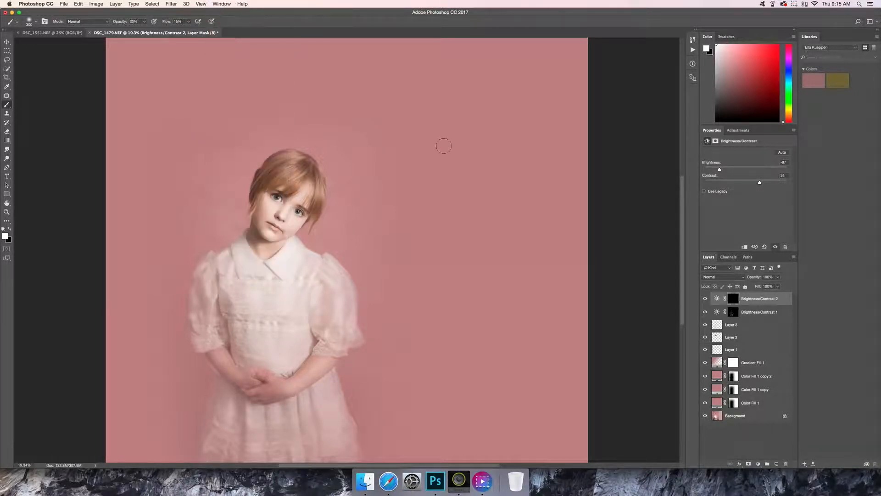
# Set the brush opacity to 19%, shrink the brush and paint the new mask along the nose to darken its contours.
pyautogui.press('super+equal')
pyautogui.press('super+equal')
pyautogui.press('super+equal')
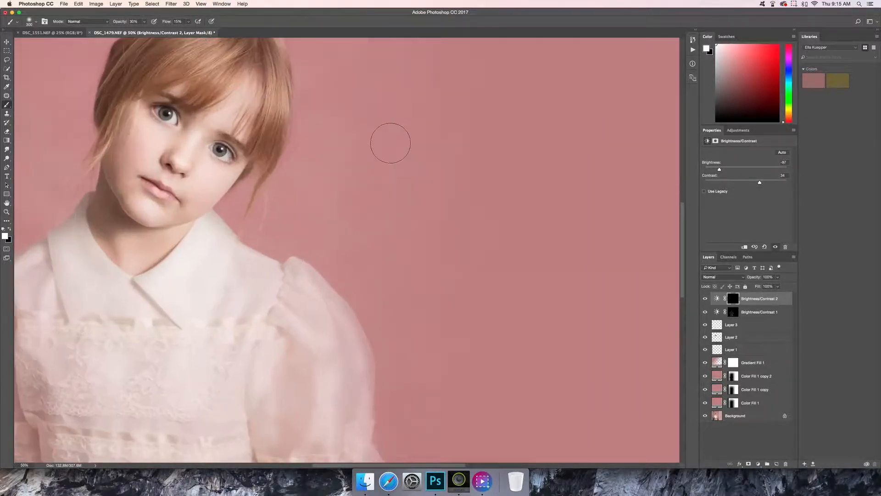
pyautogui.click(144, 22)
pyautogui.rightClick(243, 112)
pyautogui.moveTo(306, 130); pyautogui.dragTo(290, 132)
pyautogui.moveTo(177, 141)
pyautogui.mouseDown()
pyautogui.moveTo(185, 169)
pyautogui.moveTo(200, 138)
pyautogui.moveTo(187, 166)
pyautogui.mouseUp()
pyautogui.moveTo(201, 134); pyautogui.dragTo(186, 171)
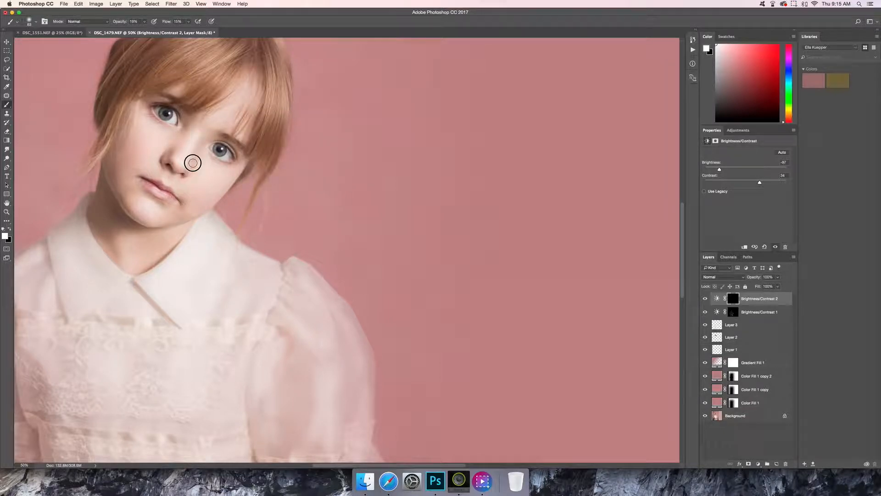
pyautogui.moveTo(187, 166); pyautogui.dragTo(171, 164)
# Adjust the brush size slightly and darken the lips on the Brightness/Contrast 2 mask.
pyautogui.rightClick(220, 124)
pyautogui.moveTo(266, 146); pyautogui.dragTo(270, 146)
pyautogui.press('Return')
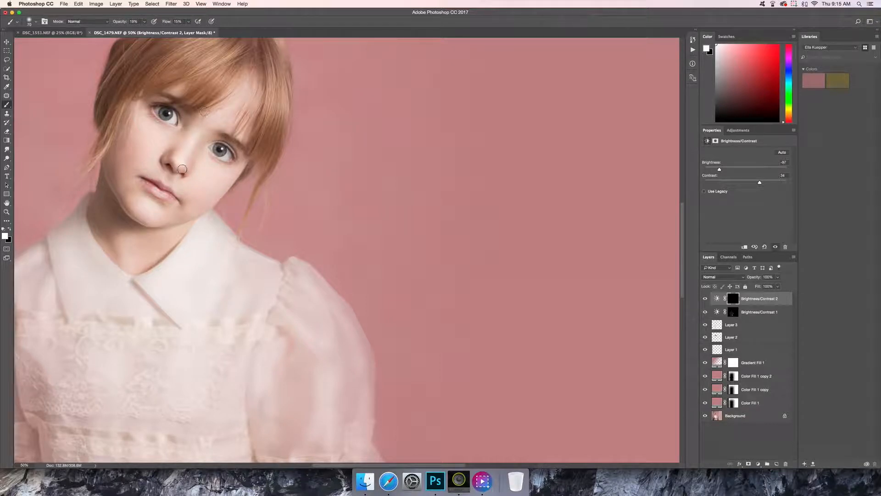
pyautogui.moveTo(160, 190)
pyautogui.mouseDown()
pyautogui.moveTo(165, 204)
pyautogui.moveTo(143, 187)
pyautogui.moveTo(153, 195)
pyautogui.mouseUp()
# Set the brush size to 146 px and paint the mask along the cheeks and sides of the face to darken them.
pyautogui.rightClick(212, 174)
pyautogui.moveTo(263, 192); pyautogui.dragTo(275, 192)
pyautogui.click(200, 190)
pyautogui.moveTo(199, 189); pyautogui.dragTo(197, 207)
pyautogui.moveTo(115, 156); pyautogui.dragTo(151, 111)
# Paint the mask over the fringe, crown and side strands of the hair to deepen their shadows.
pyautogui.moveTo(225, 59)
pyautogui.mouseDown()
pyautogui.moveTo(233, 58)
pyautogui.moveTo(223, 72)
pyautogui.moveTo(190, 95)
pyautogui.mouseUp()
pyautogui.moveTo(272, 86)
pyautogui.mouseDown()
pyautogui.moveTo(255, 146)
pyautogui.moveTo(279, 84)
pyautogui.moveTo(268, 117)
pyautogui.mouseUp()
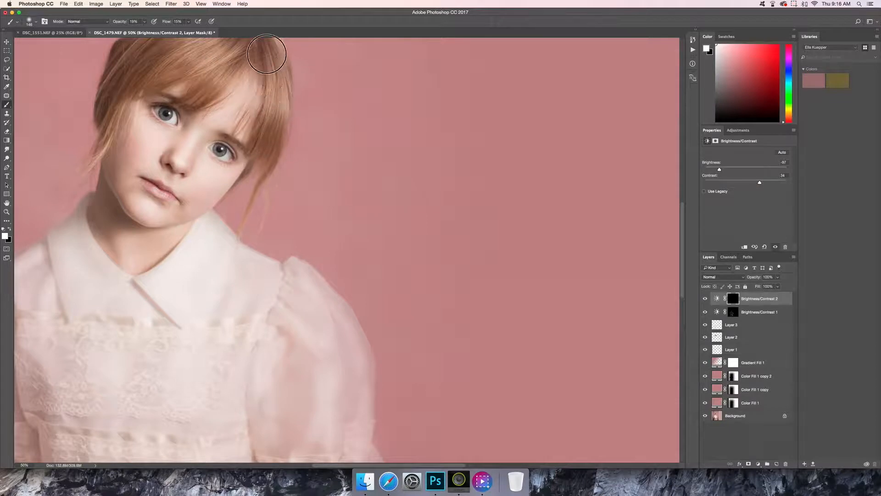
pyautogui.moveTo(237, 50); pyautogui.dragTo(183, 70)
pyautogui.moveTo(251, 118); pyautogui.dragTo(234, 195)
pyautogui.moveTo(215, 100)
pyautogui.mouseDown()
pyautogui.moveTo(130, 127)
pyautogui.moveTo(106, 156)
pyautogui.moveTo(132, 107)
pyautogui.moveTo(179, 77)
pyautogui.moveTo(126, 105)
pyautogui.mouseUp()
# Darken the folds of the dress sleeves on the Brightness/Contrast 2 mask.
pyautogui.moveTo(87, 301); pyautogui.dragTo(215, 72)
pyautogui.moveTo(156, 236)
pyautogui.mouseDown()
pyautogui.moveTo(216, 138)
pyautogui.moveTo(174, 188)
pyautogui.mouseUp()
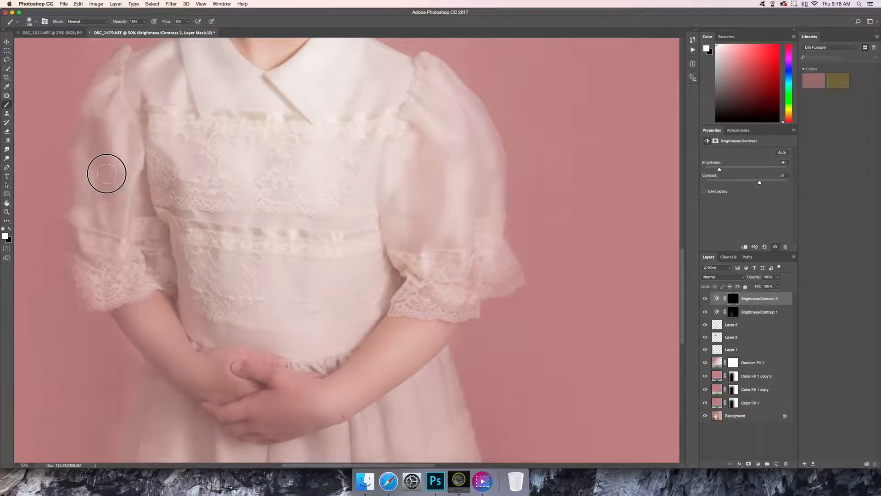
pyautogui.press(']')
pyautogui.press(']')
pyautogui.press(']')
pyautogui.press(']')
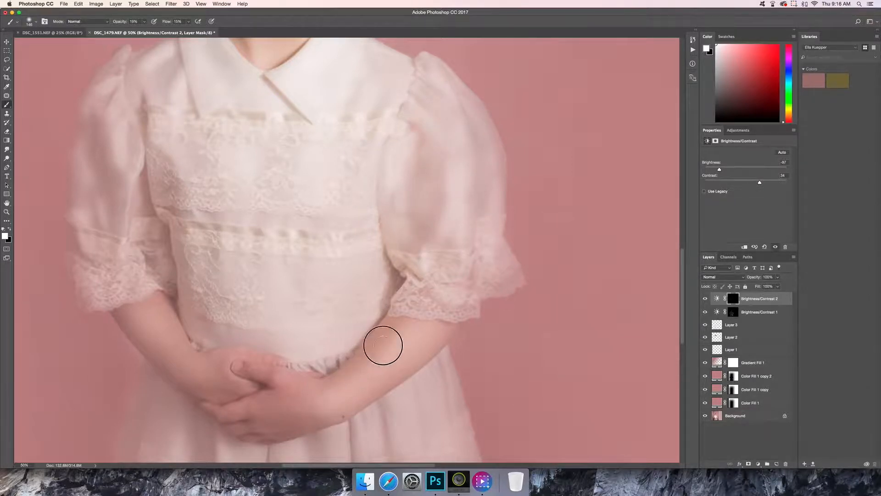
# Paint the mask over the forearms and the lace cuff to deepen their shading.
pyautogui.press('[')
pyautogui.press('[')
pyautogui.press('[')
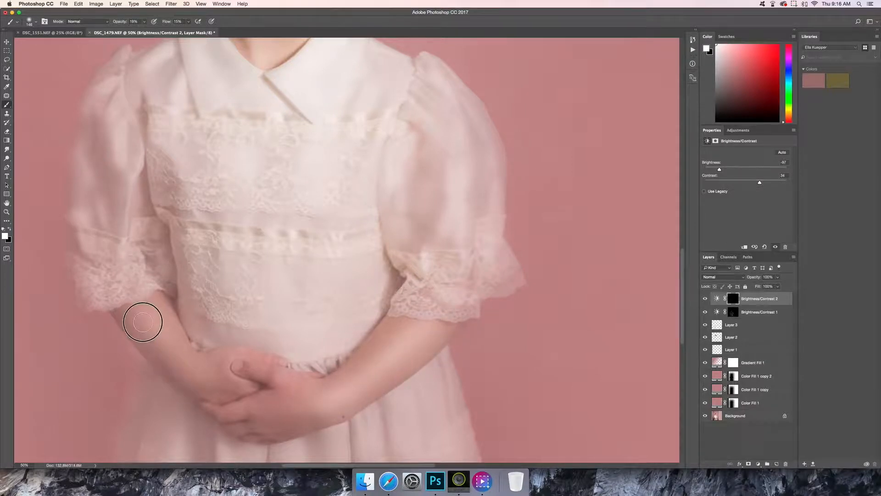
pyautogui.rightClick(167, 366)
pyautogui.click(167, 293)
pyautogui.moveTo(108, 282); pyautogui.dragTo(88, 255)
# Paint the mask down the skirt's folds to darken them from the waist to the hem.
pyautogui.scroll(-10, 234, 211)
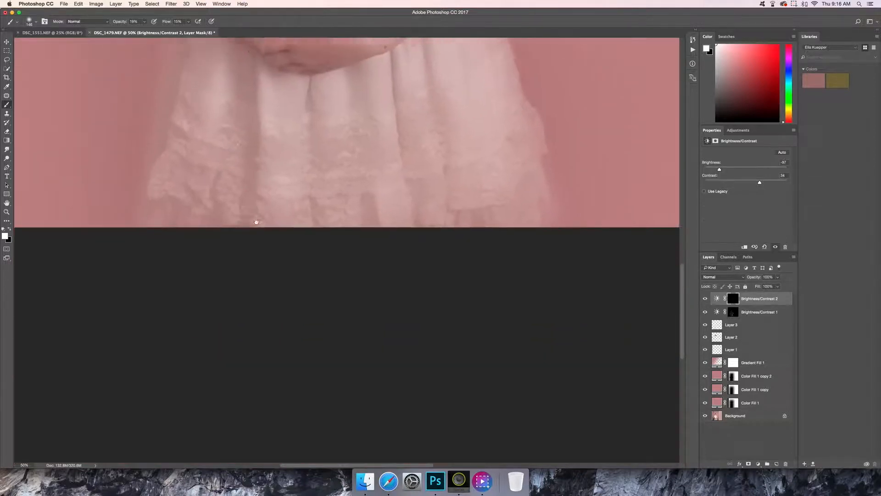
pyautogui.scroll(3, 248, 225)
pyautogui.moveTo(235, 206)
pyautogui.mouseDown()
pyautogui.moveTo(234, 141)
pyautogui.moveTo(256, 291)
pyautogui.mouseUp()
pyautogui.moveTo(302, 166); pyautogui.dragTo(324, 261)
pyautogui.moveTo(392, 129)
pyautogui.mouseDown()
pyautogui.moveTo(393, 223)
pyautogui.moveTo(410, 276)
pyautogui.mouseUp()
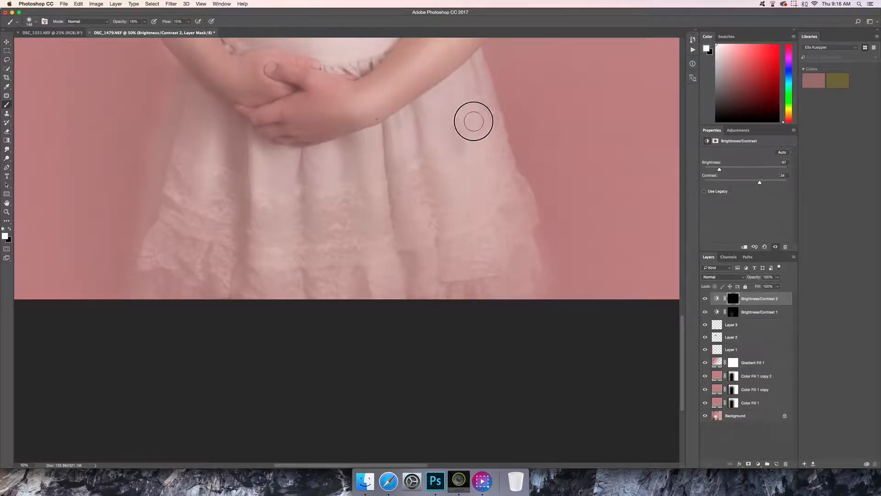
# Group all layers above the Background and toggle the group's visibility to compare the image before and after.
pyautogui.click(201, 4)
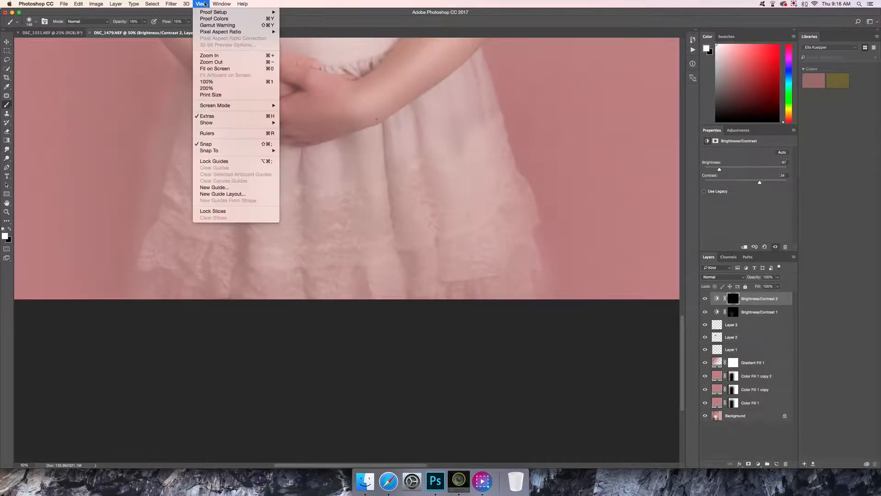
pyautogui.click(202, 67)
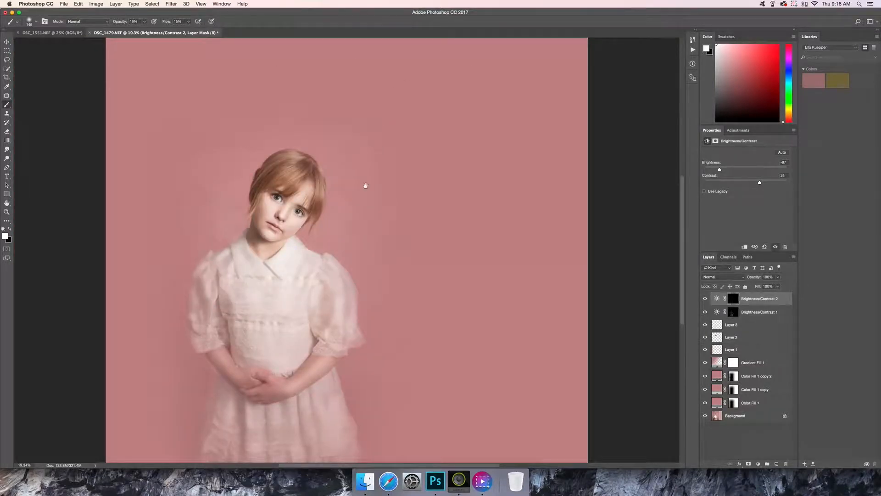
pyautogui.moveTo(390, 161)
pyautogui.mouseDown()
pyautogui.moveTo(409, 128)
pyautogui.moveTo(369, 164)
pyautogui.mouseUp()
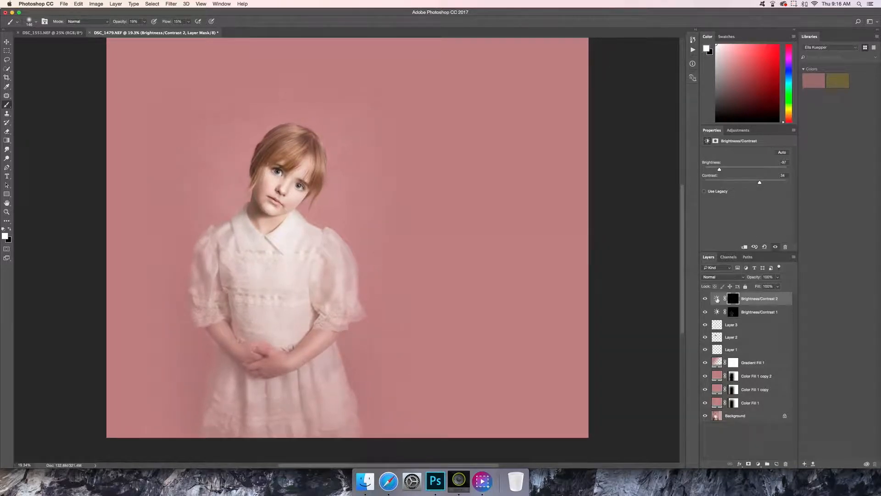
pyautogui.keyDown('shift'); pyautogui.click(745, 403); pyautogui.keyUp('shift')
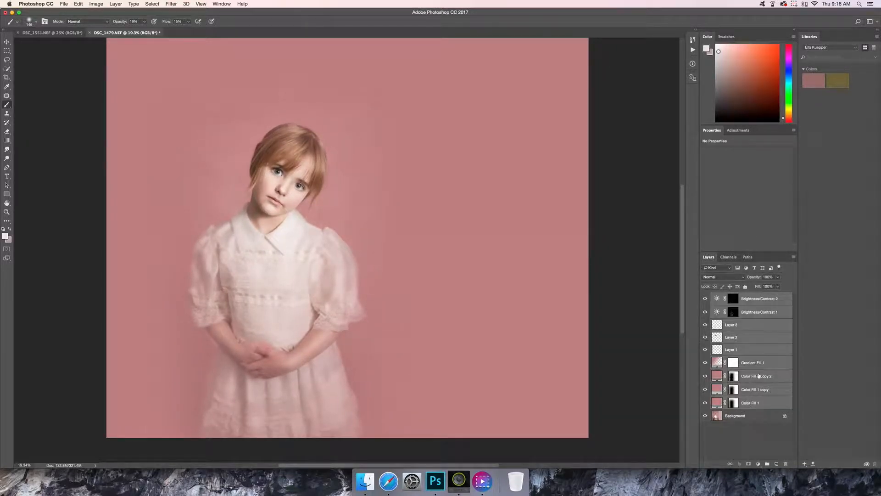
pyautogui.click(793, 256)
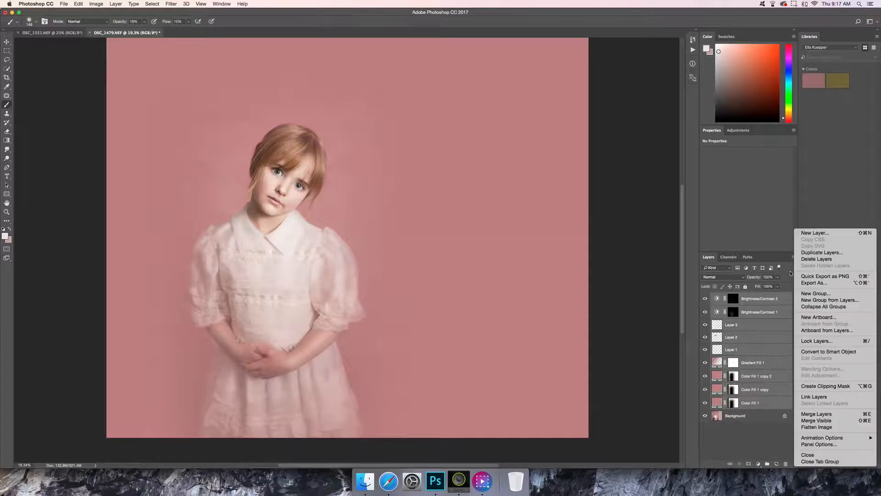
pyautogui.click(820, 301)
pyautogui.press('Return')
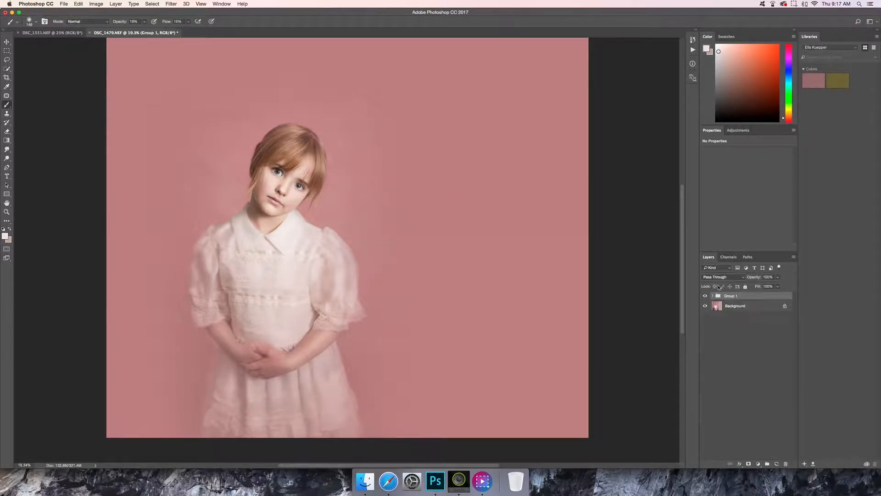
pyautogui.click(705, 296)
pyautogui.click(705, 296)
# Add a Solid Color fill layer above the group at 20% opacity.
pyautogui.click(116, 4)
pyautogui.click(115, 5)
pyautogui.click(115, 4)
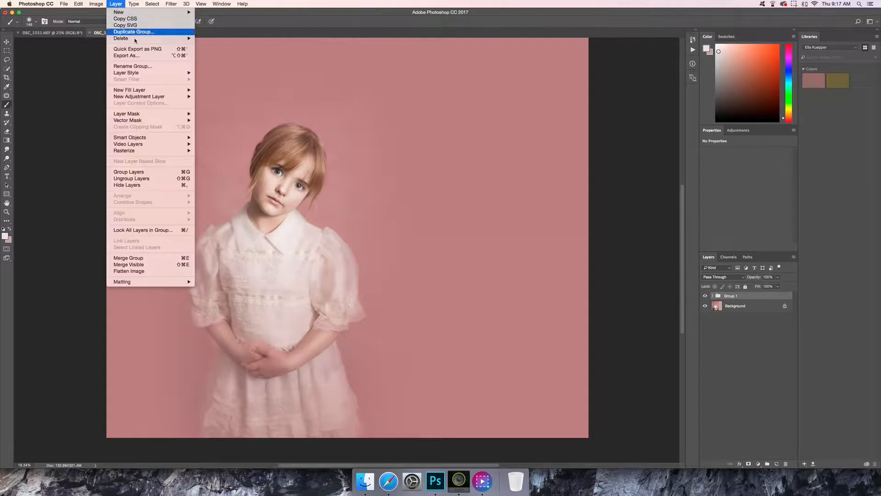
pyautogui.moveTo(141, 89)
pyautogui.click(215, 90)
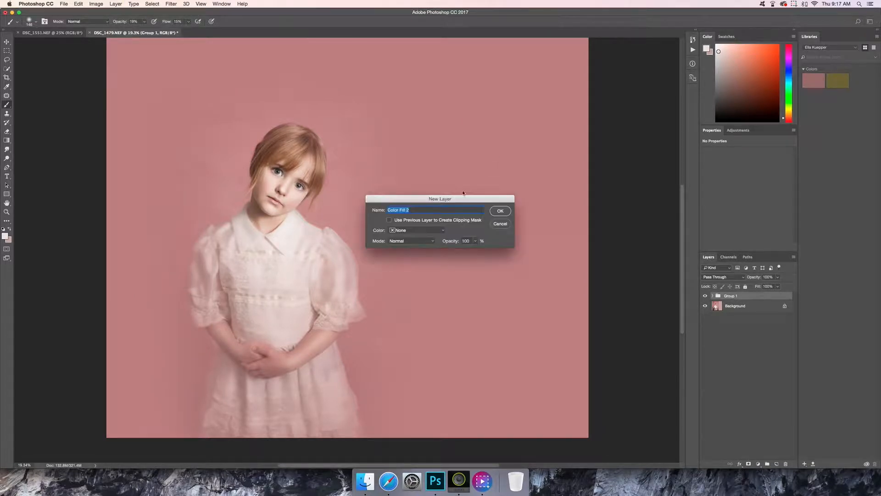
pyautogui.click(475, 240)
pyautogui.moveTo(477, 249); pyautogui.dragTo(451, 249)
pyautogui.moveTo(449, 249); pyautogui.dragTo(449, 249)
pyautogui.click(505, 212)
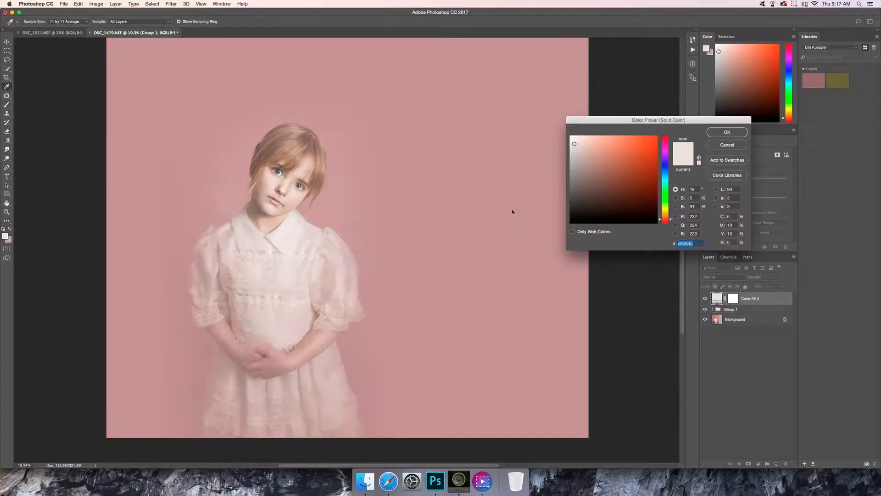
# Pick a brighter, more saturated pink than the backdrop as the fill color and return to the Brush tool.
pyautogui.click(492, 146)
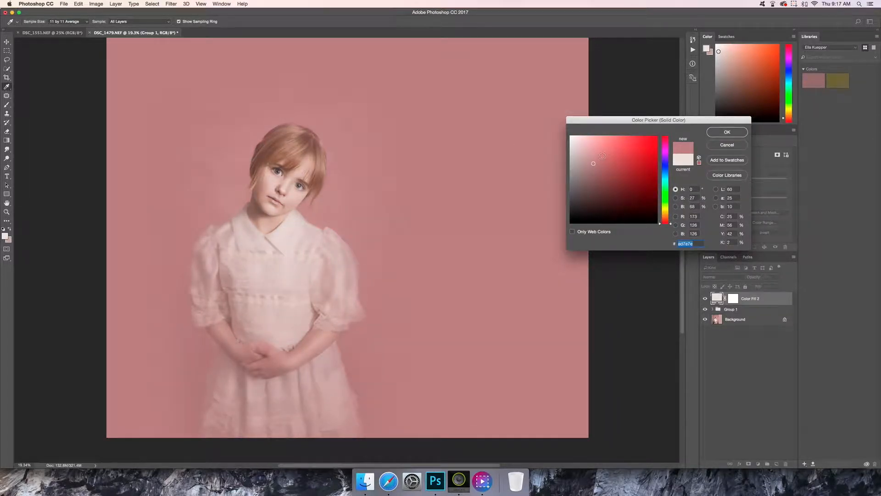
pyautogui.click(604, 145)
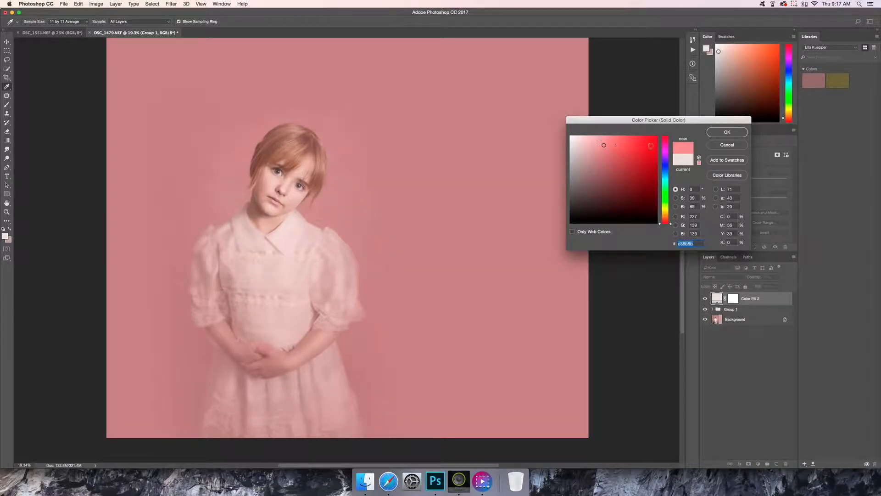
pyautogui.click(726, 132)
pyautogui.press('b')
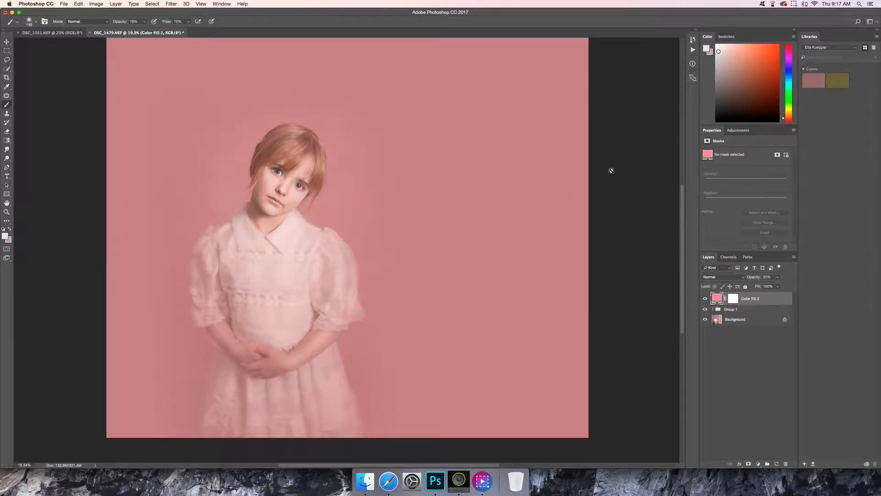
# Compare the portrait with and without the pink fill layer and lower that layer's opacity to 10%.
pyautogui.click(201, 4)
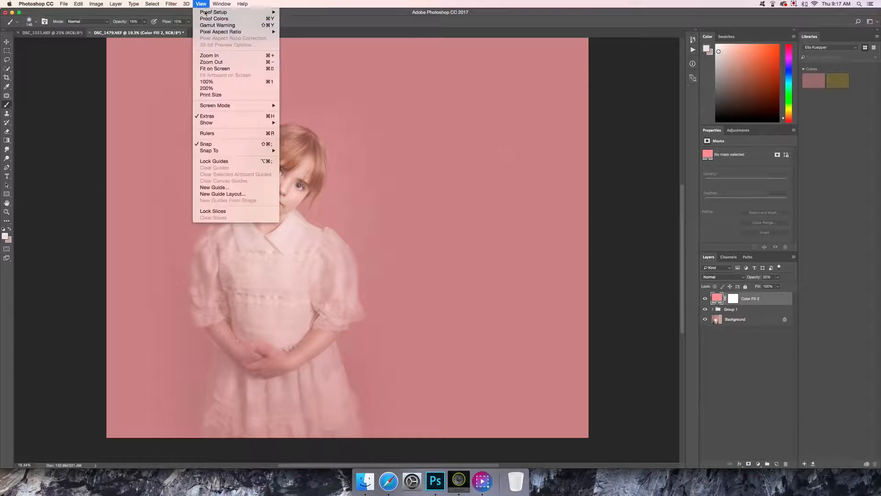
pyautogui.click(212, 60)
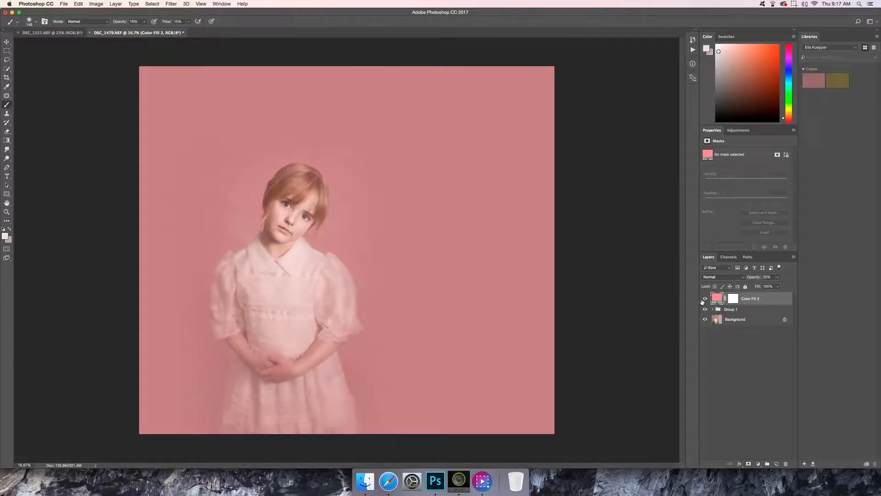
pyautogui.click(705, 299)
pyautogui.click(705, 299)
pyautogui.click(778, 278)
pyautogui.moveTo(768, 287); pyautogui.dragTo(765, 286)
pyautogui.click(705, 299)
pyautogui.click(705, 299)
pyautogui.write('1')
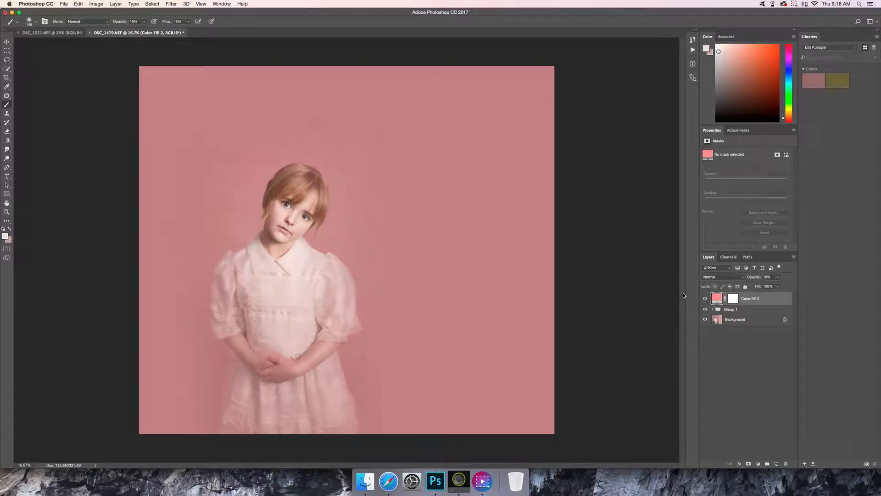
# Copy the entire concrete texture image from DSC_1551.NEF and paste it as a new layer in DSC_1479.NEF.
pyautogui.click(52, 32)
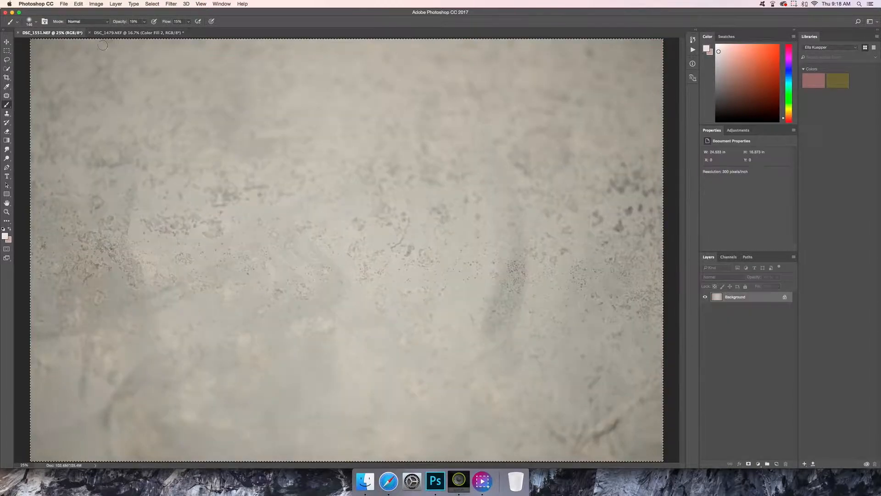
pyautogui.click(152, 4)
pyautogui.click(152, 4)
pyautogui.click(78, 4)
pyautogui.click(84, 53)
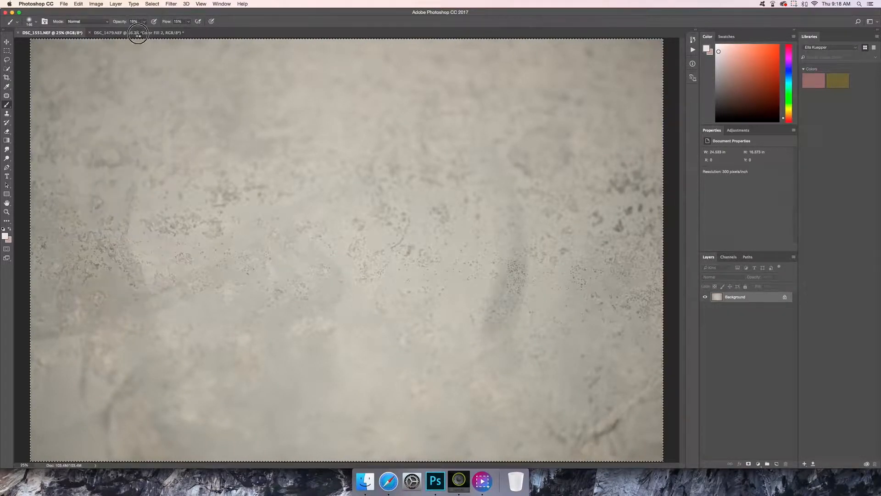
pyautogui.click(138, 33)
pyautogui.click(79, 4)
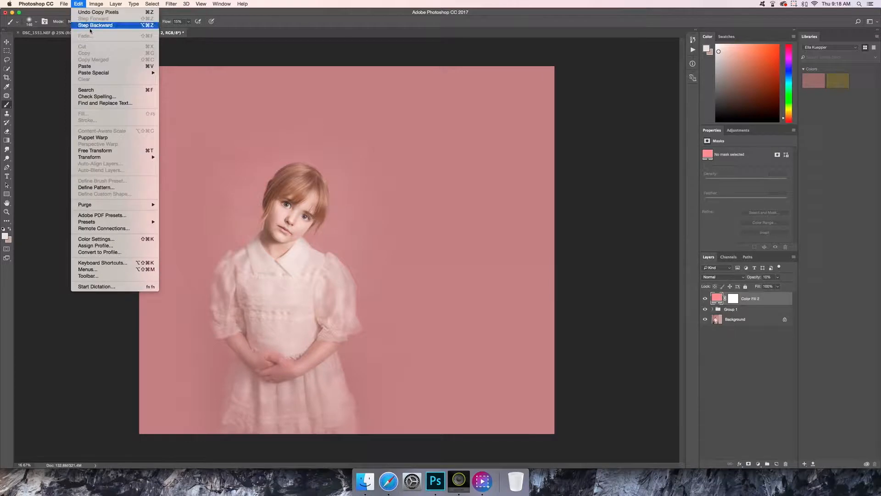
pyautogui.click(87, 69)
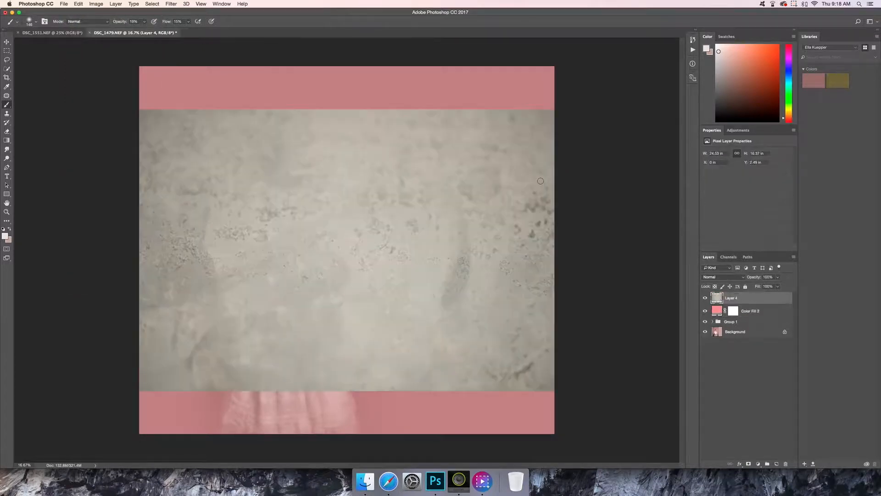
# Copy the whole texture canvas from DSC_1551.NEF again and paste a second copy into the portrait.
pyautogui.hotkey('ctrl', 'Tab')
pyautogui.click(152, 4)
pyautogui.click(157, 13)
pyautogui.click(79, 5)
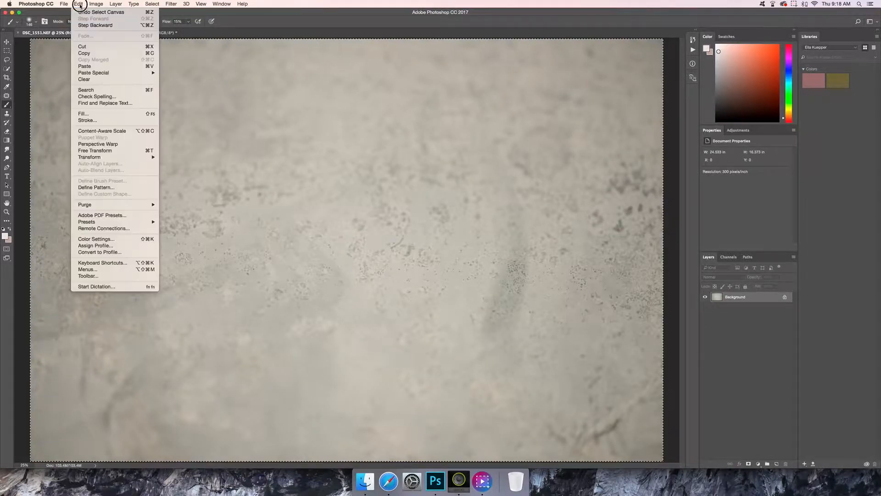
pyautogui.click(87, 53)
pyautogui.hotkey('ctrl', 'Tab')
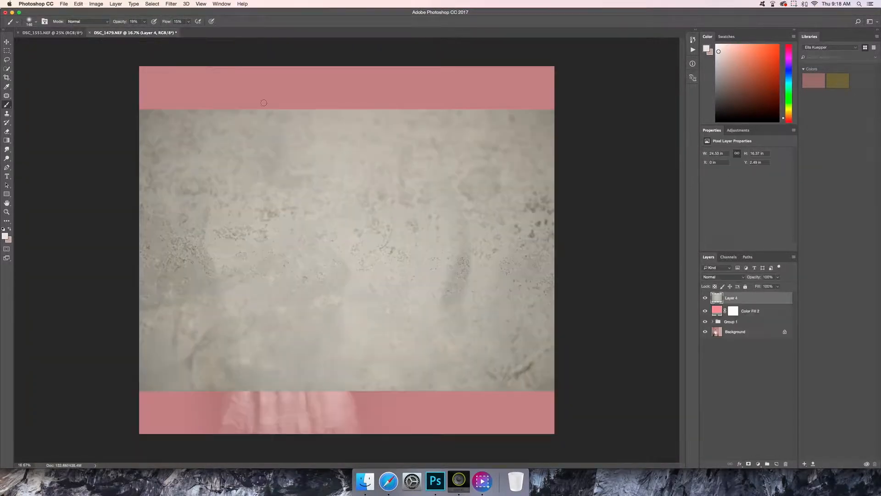
pyautogui.click(83, 4)
pyautogui.moveTo(92, 72)
pyautogui.click(181, 72)
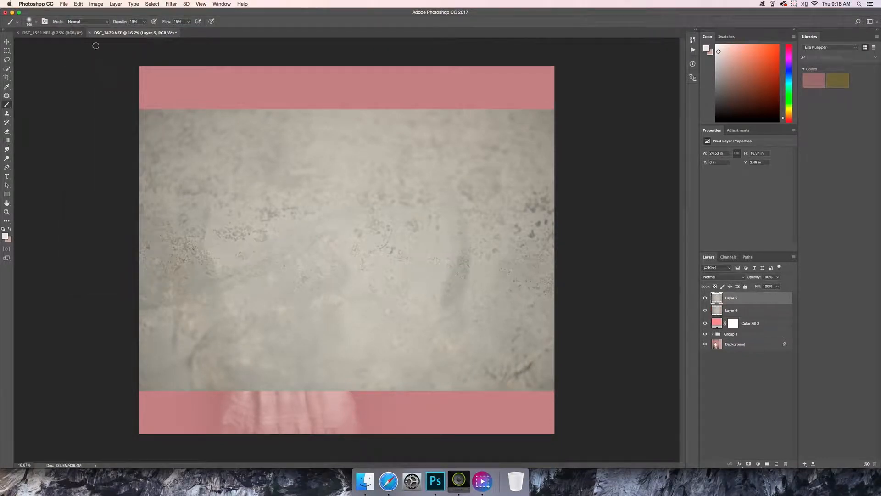
# Try to scale the second texture copy, then cancel and delete that layer.
pyautogui.click(78, 4)
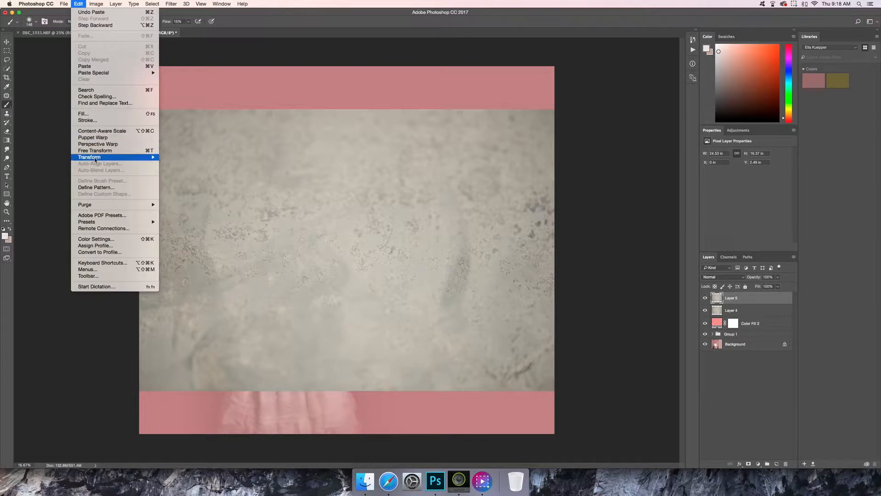
pyautogui.moveTo(96, 157)
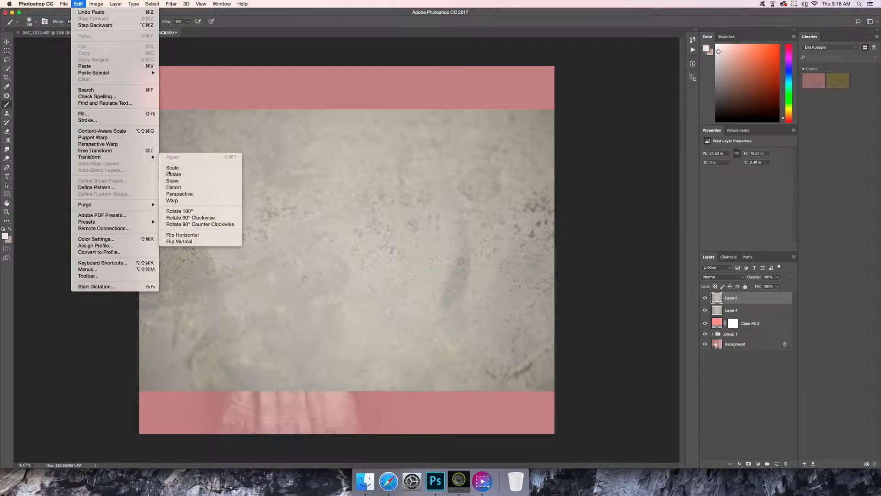
pyautogui.click(170, 168)
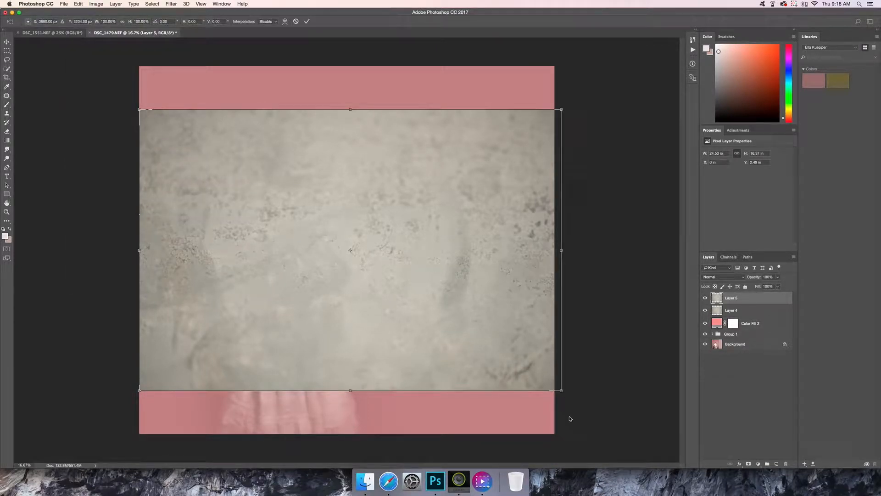
pyautogui.click(7, 42)
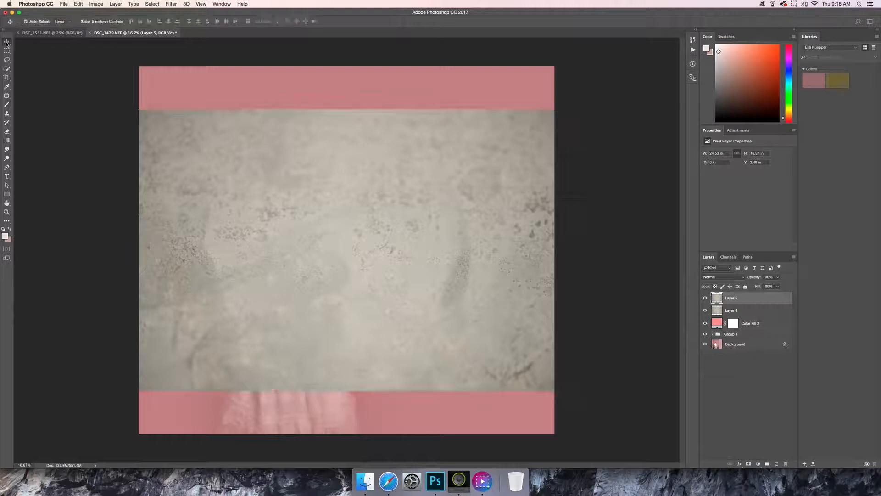
pyautogui.press('Delete')
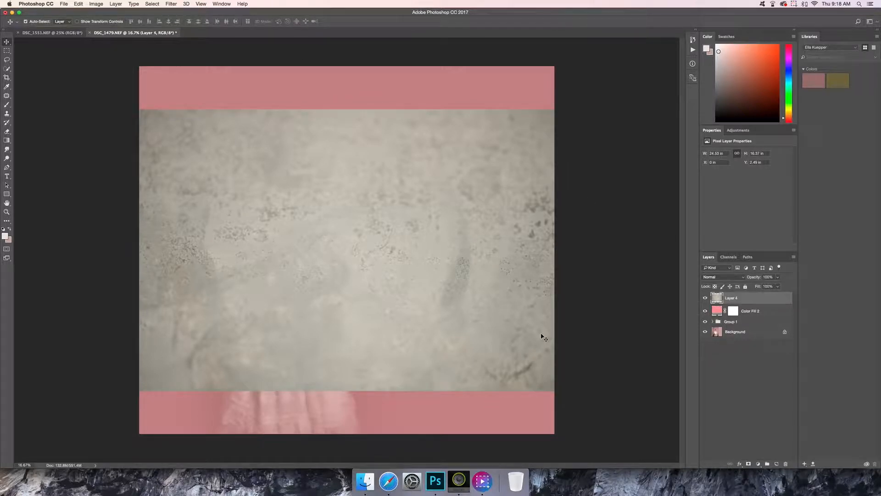
# Scale the texture layer proportionally to about 133% so it covers the whole portrait canvas.
pyautogui.click(78, 3)
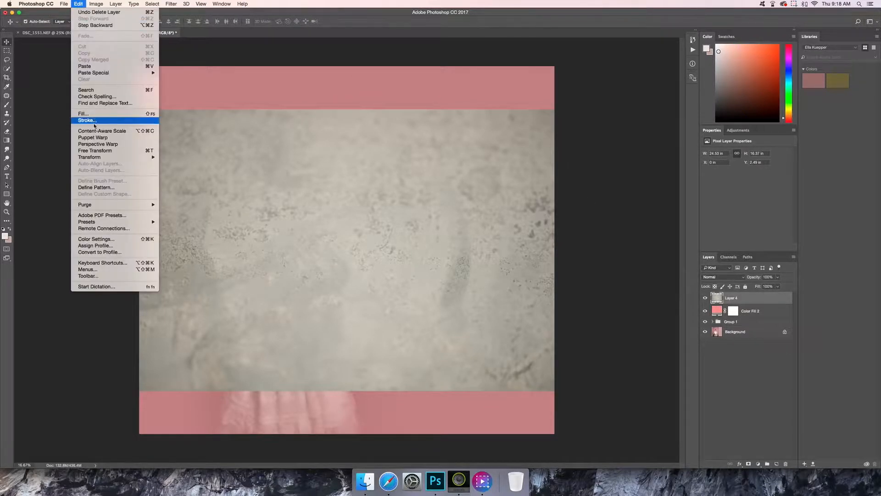
pyautogui.click(170, 167)
pyautogui.click(78, 3)
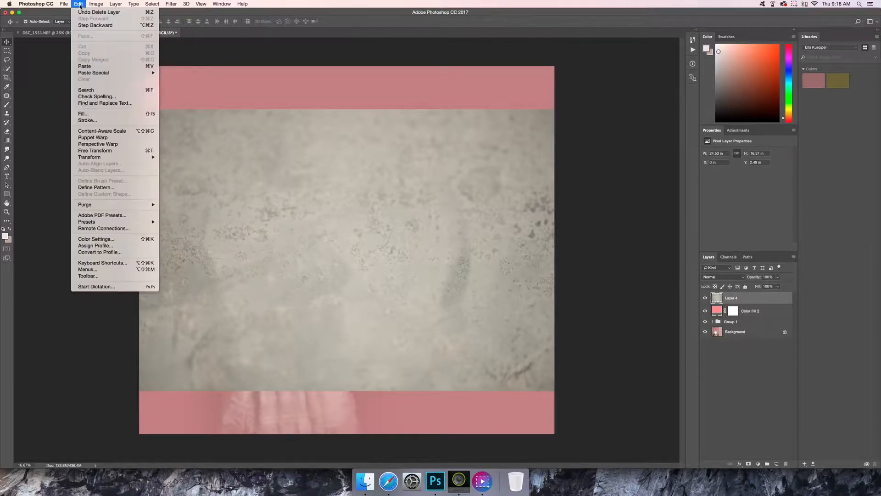
pyautogui.moveTo(93, 157)
pyautogui.press('super+t')
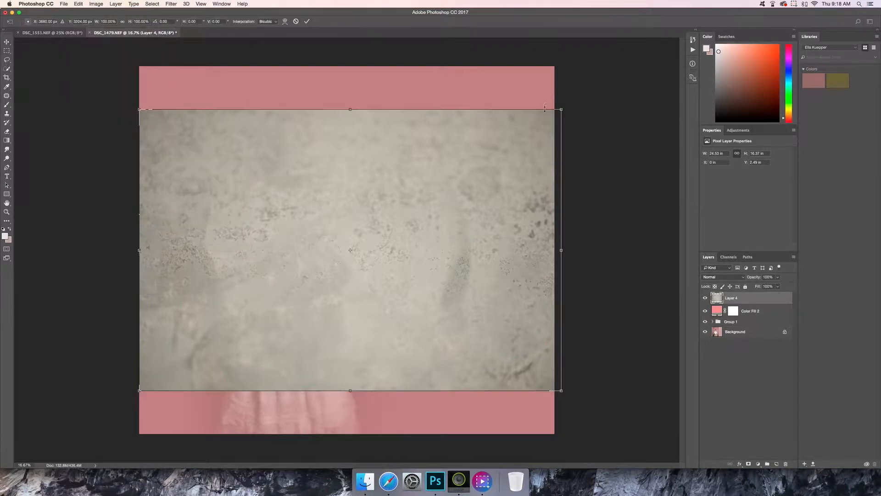
pyautogui.moveTo(562, 108); pyautogui.dragTo(619, 50)
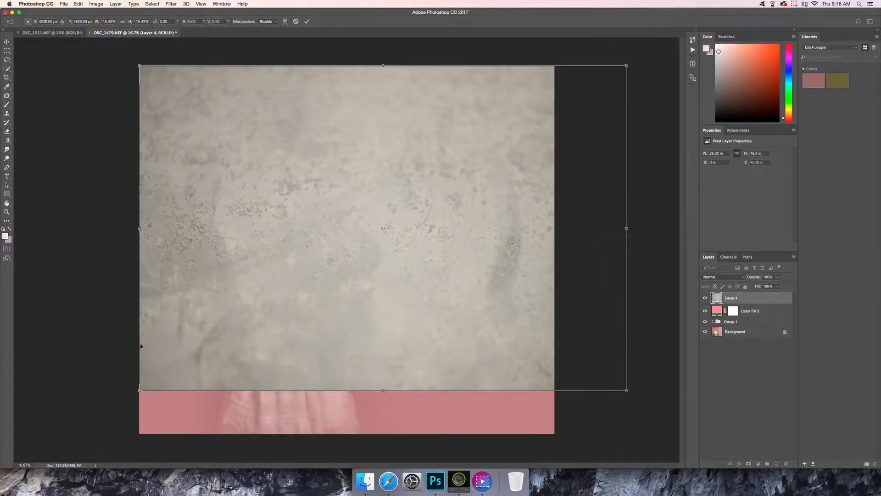
pyautogui.moveTo(139, 391); pyautogui.dragTo(74, 460)
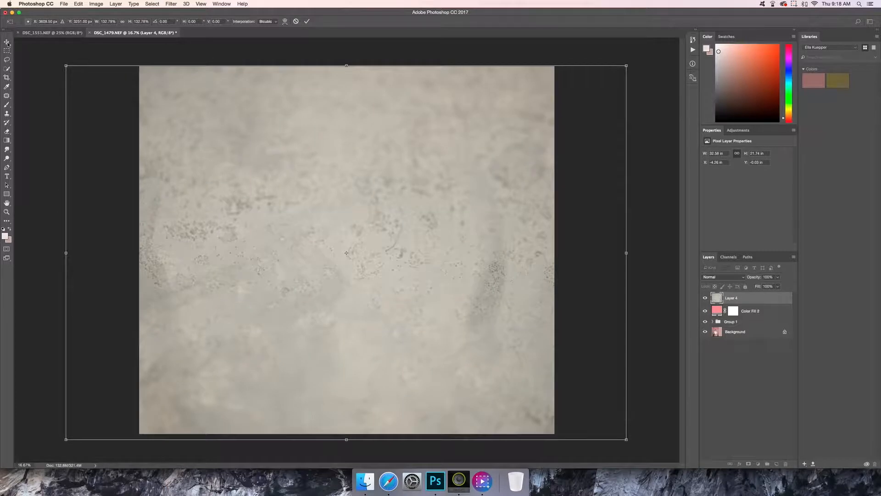
pyautogui.click(118, 35)
pyautogui.click(506, 154)
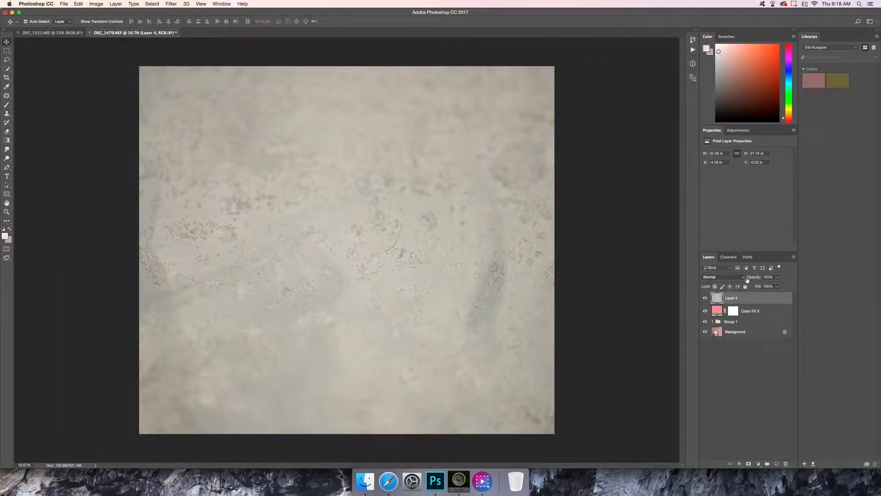
# Set the texture layer's blend mode to Soft Light and lower its opacity to about 65%.
pyautogui.click(742, 278)
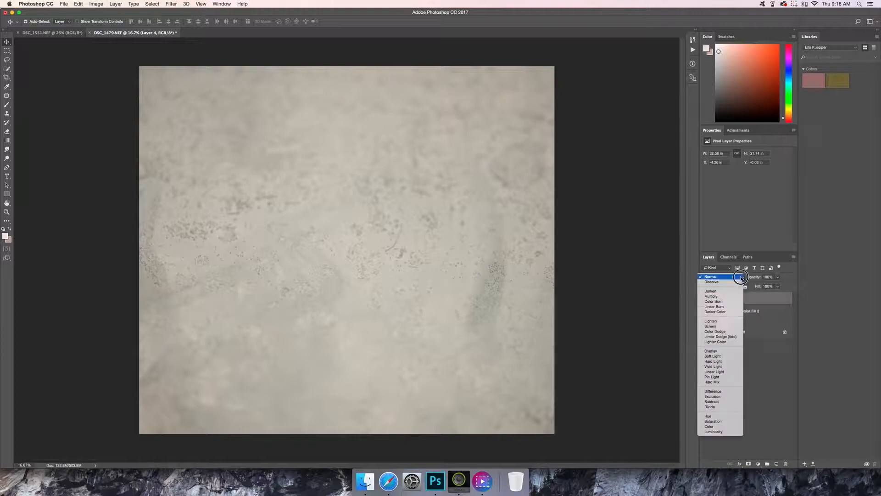
pyautogui.click(713, 356)
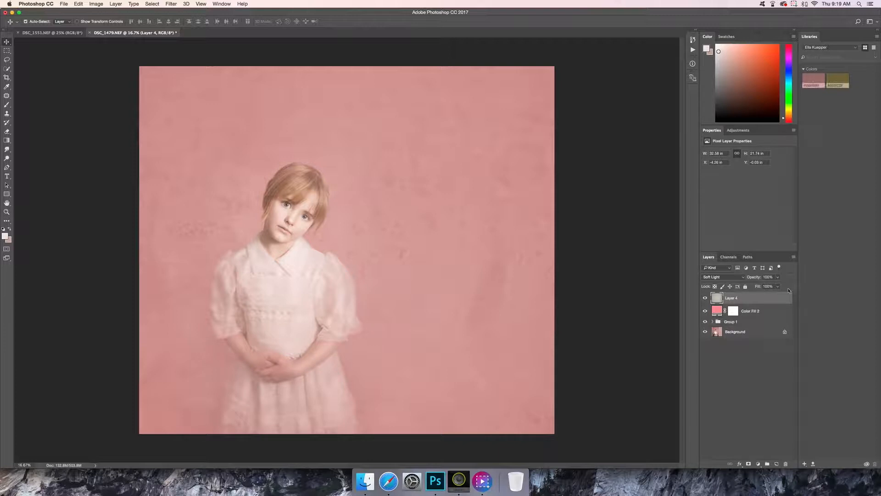
pyautogui.click(777, 277)
pyautogui.moveTo(777, 286); pyautogui.dragTo(766, 286)
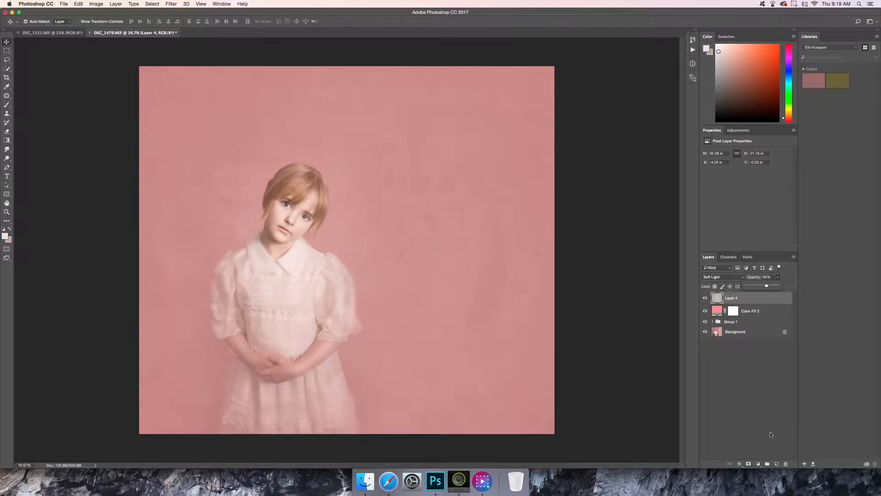
# Add a layer mask to the texture layer and set the brush to black with 100% opacity and flow.
pyautogui.click(749, 464)
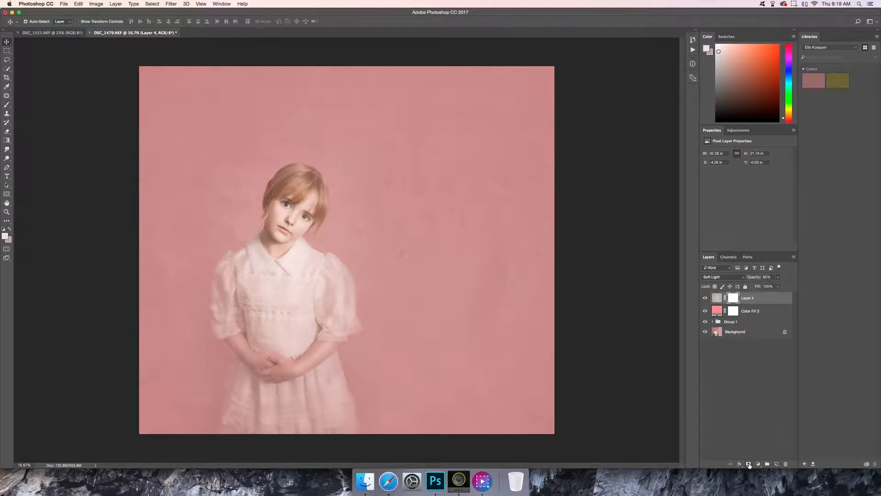
pyautogui.click(7, 105)
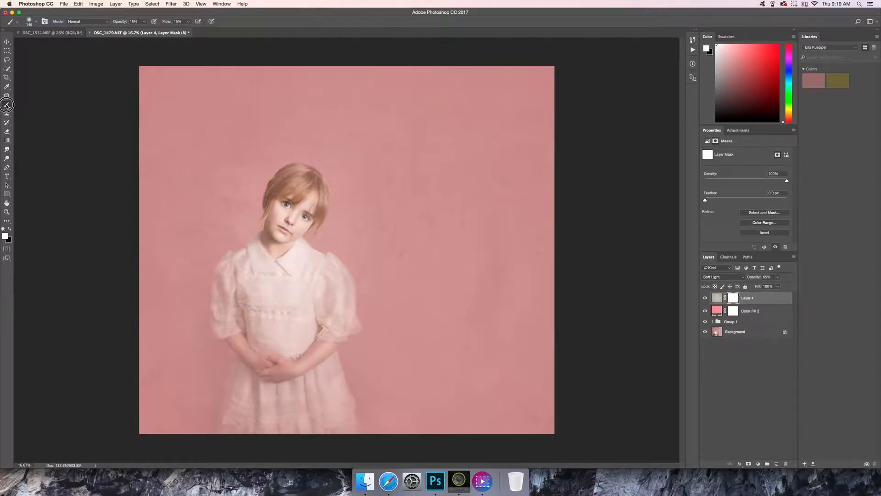
pyautogui.click(10, 228)
pyautogui.click(144, 21)
pyautogui.moveTo(145, 29); pyautogui.dragTo(188, 30)
pyautogui.click(189, 22)
# Enlarge the soft brush and paint the mask over the girl's hair, face, dress and arms to remove the texture there.
pyautogui.rightClick(298, 234)
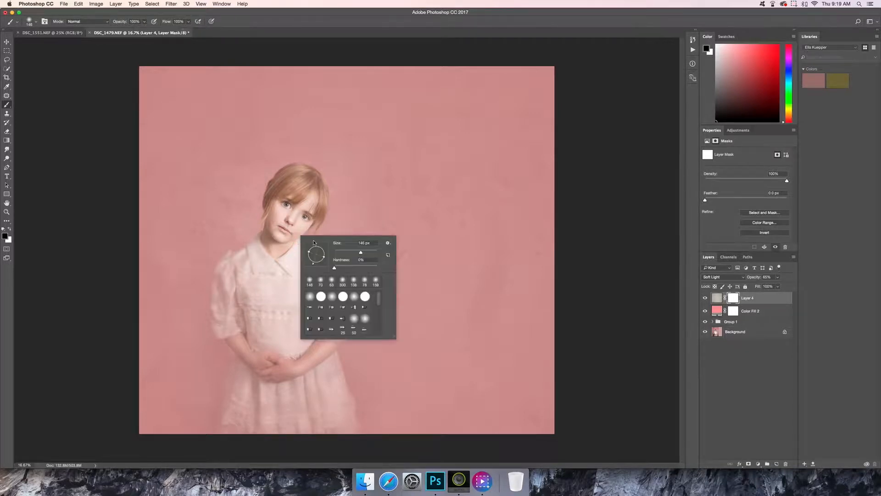
pyautogui.moveTo(362, 254); pyautogui.dragTo(373, 254)
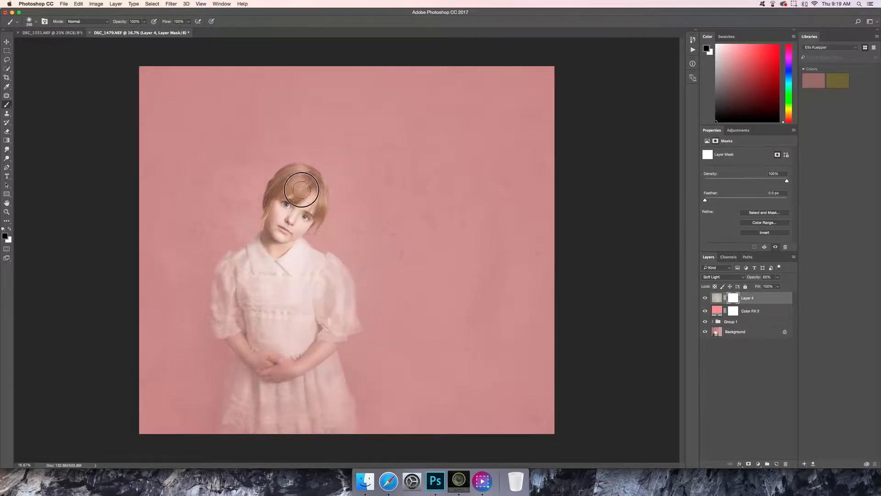
pyautogui.moveTo(302, 180)
pyautogui.mouseDown()
pyautogui.moveTo(278, 209)
pyautogui.moveTo(282, 231)
pyautogui.moveTo(310, 210)
pyautogui.moveTo(313, 190)
pyautogui.moveTo(279, 239)
pyautogui.moveTo(265, 252)
pyautogui.moveTo(267, 239)
pyautogui.moveTo(238, 269)
pyautogui.moveTo(224, 306)
pyautogui.moveTo(225, 277)
pyautogui.moveTo(223, 311)
pyautogui.moveTo(227, 324)
pyautogui.moveTo(241, 315)
pyautogui.moveTo(249, 280)
pyautogui.moveTo(292, 284)
pyautogui.moveTo(299, 265)
pyautogui.moveTo(332, 269)
pyautogui.moveTo(339, 280)
pyautogui.moveTo(333, 328)
pyautogui.moveTo(321, 300)
pyautogui.moveTo(311, 318)
pyautogui.moveTo(252, 296)
pyautogui.moveTo(240, 313)
pyautogui.moveTo(253, 324)
pyautogui.moveTo(241, 342)
pyautogui.moveTo(253, 360)
pyautogui.moveTo(235, 421)
pyautogui.moveTo(266, 423)
pyautogui.moveTo(326, 340)
pyautogui.moveTo(333, 415)
pyautogui.moveTo(318, 411)
pyautogui.moveTo(334, 418)
pyautogui.moveTo(325, 373)
pyautogui.moveTo(325, 407)
pyautogui.moveTo(271, 368)
pyautogui.moveTo(251, 309)
pyautogui.moveTo(230, 306)
pyautogui.moveTo(240, 271)
pyautogui.moveTo(314, 268)
pyautogui.moveTo(332, 277)
pyautogui.moveTo(340, 308)
pyautogui.moveTo(339, 286)
pyautogui.mouseUp()
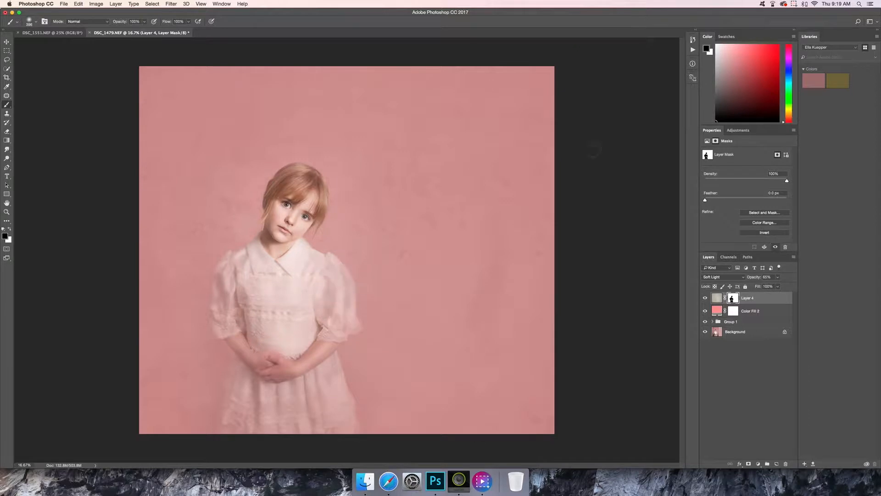
# Lower the texture layer's opacity to about 46% and flatten the image into one background layer.
pyautogui.click(777, 277)
pyautogui.moveTo(776, 287); pyautogui.dragTo(773, 287)
pyautogui.click(716, 297)
pyautogui.click(114, 5)
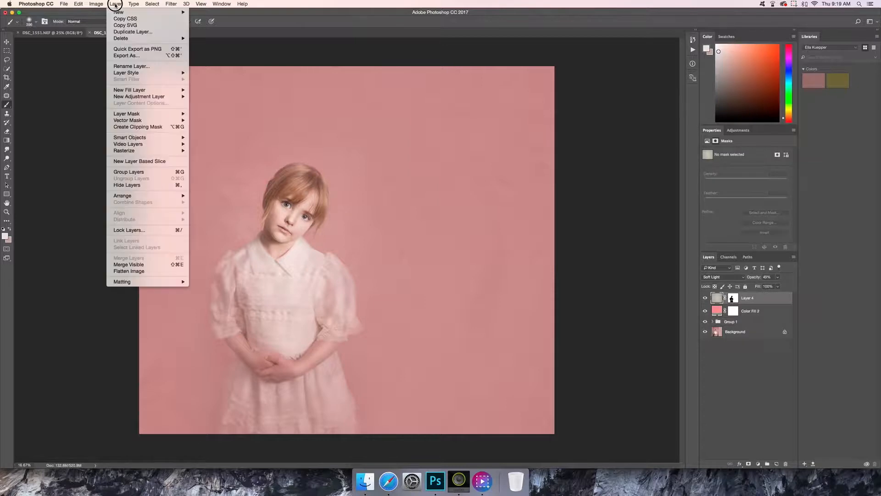
pyautogui.click(123, 271)
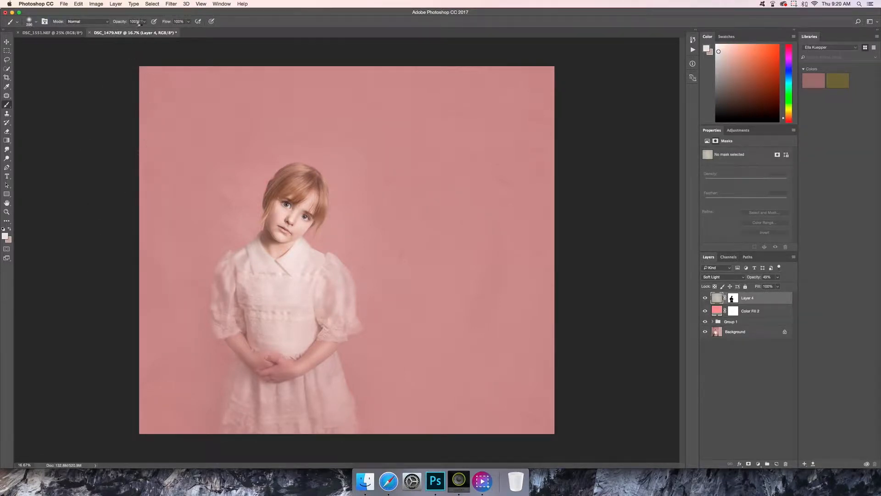
# Try the Lighting Effects render filter on the flattened portrait and move its spot light down toward the girl's face.
pyautogui.click(170, 4)
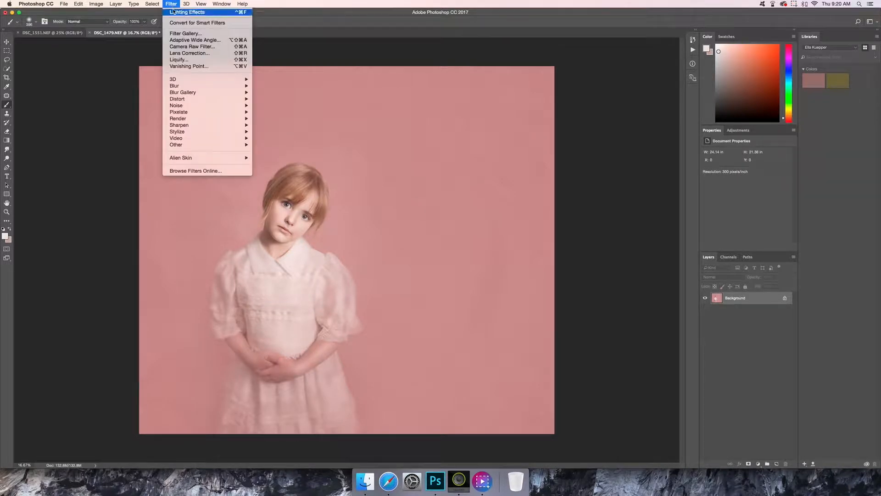
pyautogui.moveTo(203, 123)
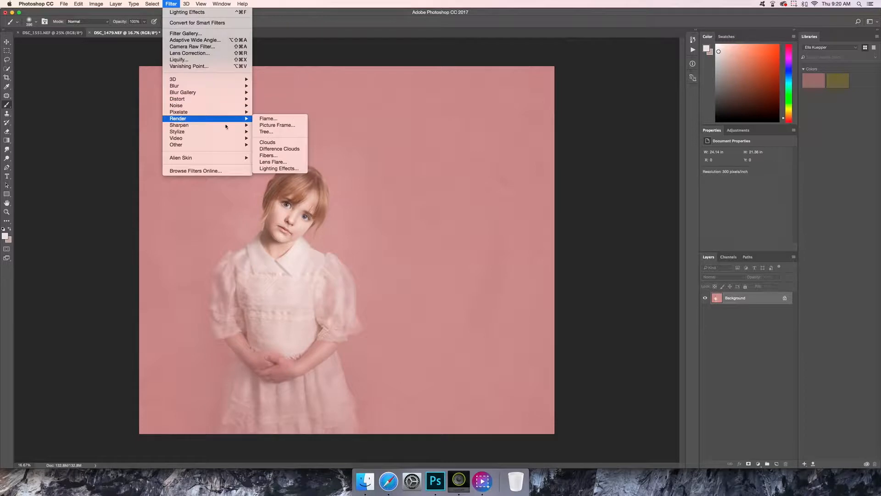
pyautogui.click(278, 169)
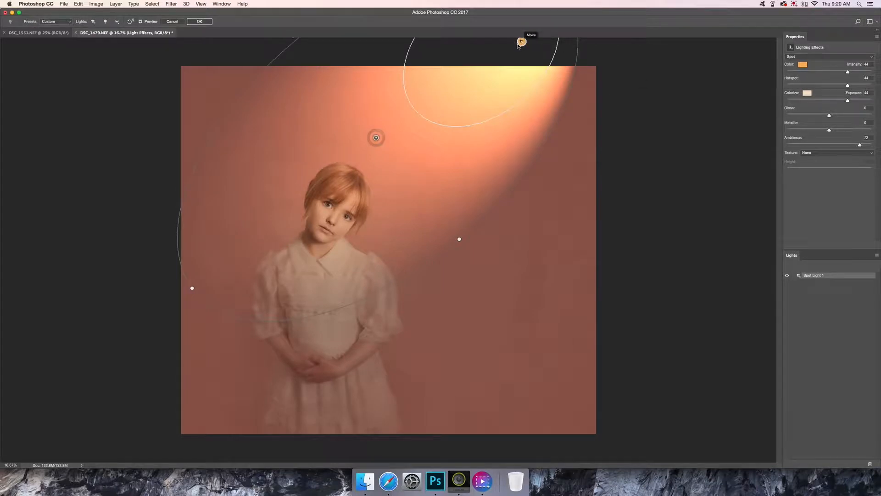
pyautogui.moveTo(375, 138); pyautogui.dragTo(362, 205)
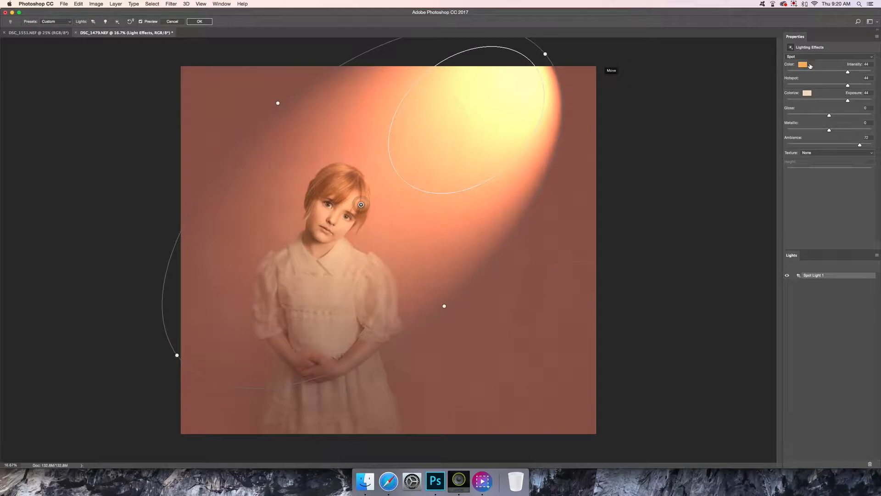
# Change the spot light's color to near-white (RGB 244, 239, 245) and reduce its intensity.
pyautogui.click(803, 64)
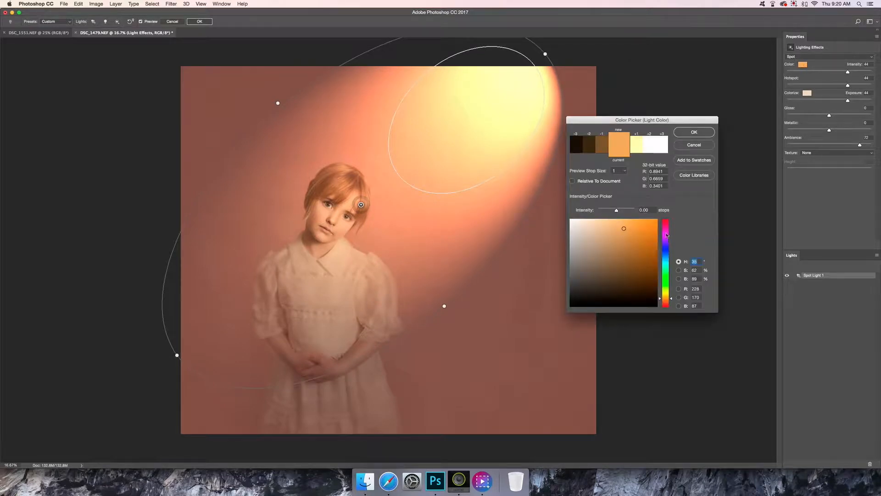
pyautogui.click(666, 235)
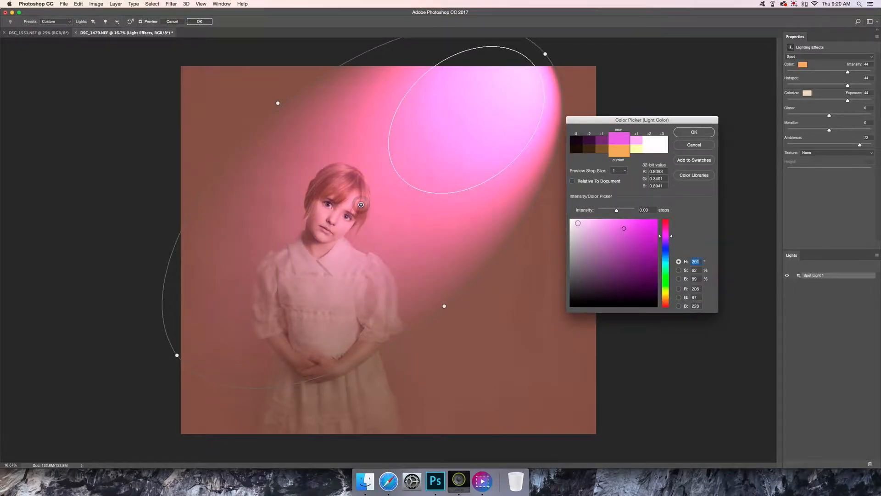
pyautogui.click(572, 222)
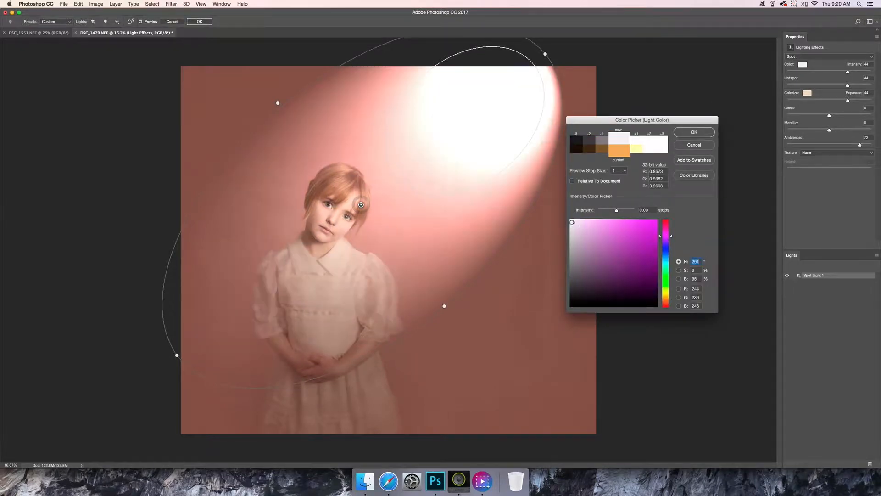
pyautogui.click(697, 138)
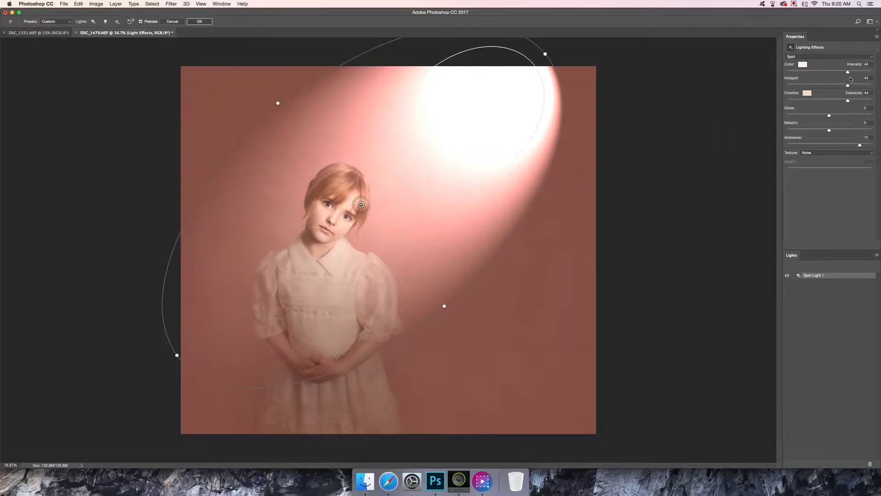
pyautogui.moveTo(848, 72)
pyautogui.mouseDown()
pyautogui.moveTo(813, 74)
pyautogui.moveTo(833, 74)
pyautogui.mouseUp()
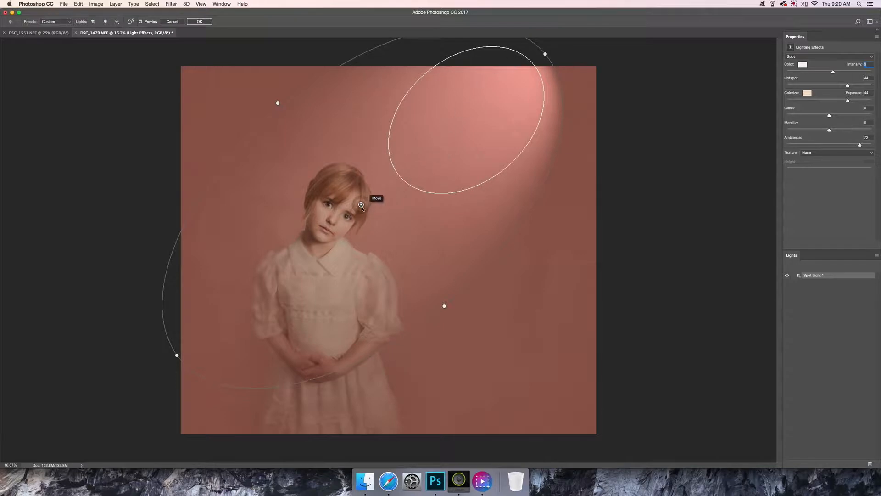
# Move, rotate and stretch the spot light into a long ellipse shining diagonally across the girl from the image's upper-right corner.
pyautogui.moveTo(369, 208); pyautogui.dragTo(411, 207)
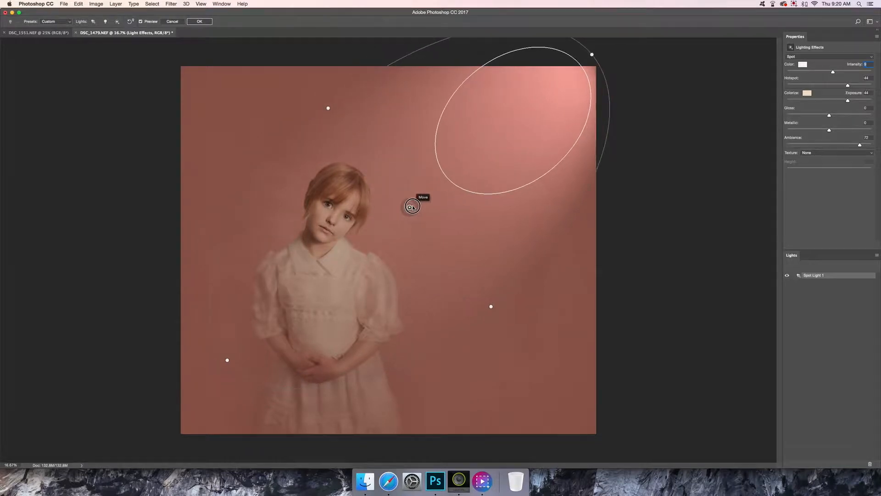
pyautogui.moveTo(449, 181)
pyautogui.mouseDown()
pyautogui.moveTo(443, 186)
pyautogui.moveTo(453, 182)
pyautogui.mouseUp()
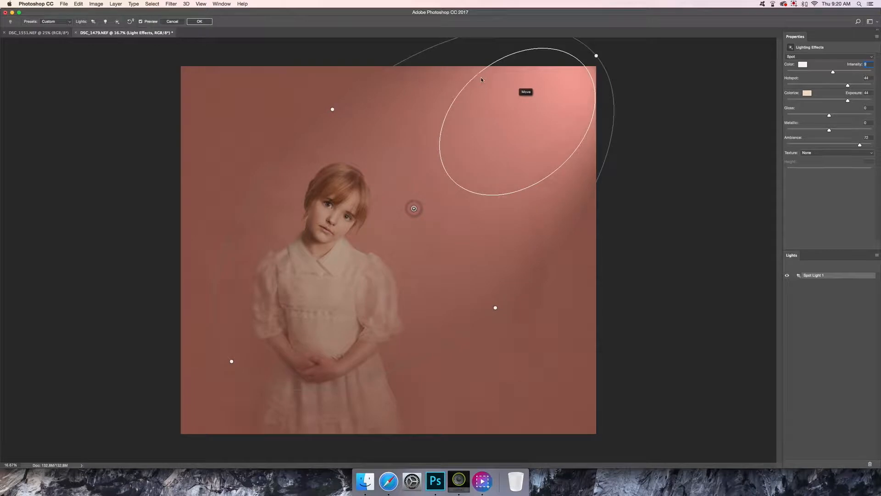
pyautogui.moveTo(231, 361); pyautogui.dragTo(312, 310)
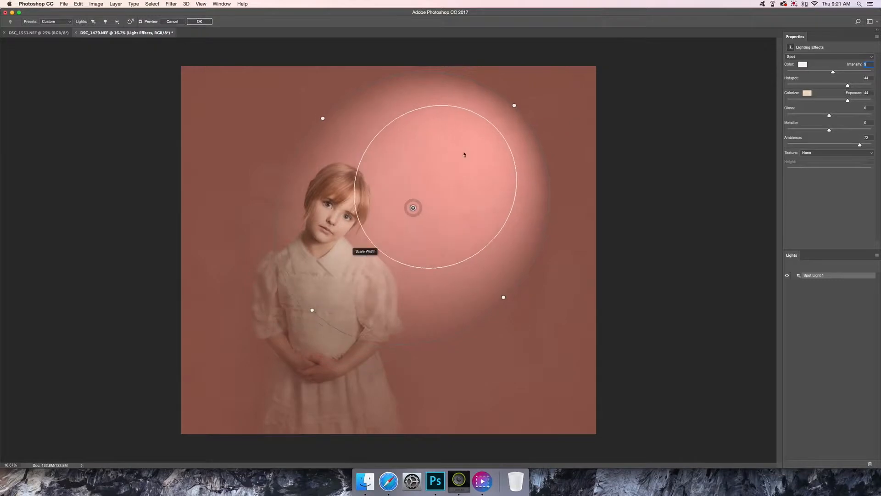
pyautogui.moveTo(520, 105); pyautogui.dragTo(598, 73)
pyautogui.moveTo(442, 136); pyautogui.dragTo(412, 155)
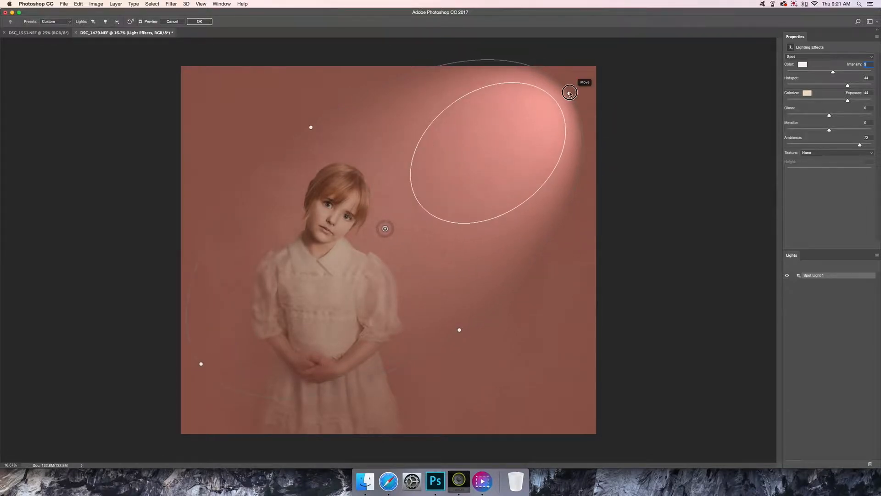
pyautogui.moveTo(588, 81); pyautogui.dragTo(598, 72)
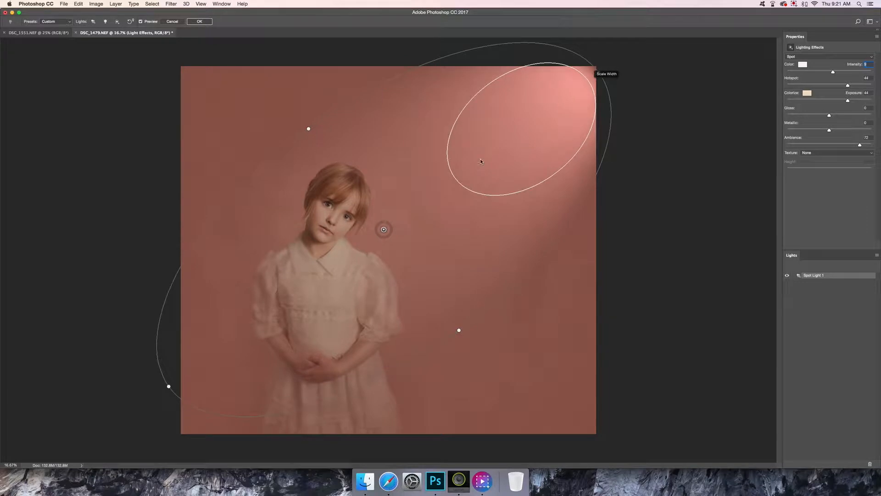
pyautogui.moveTo(478, 156); pyautogui.dragTo(351, 201)
pyautogui.moveTo(478, 121); pyautogui.dragTo(601, 68)
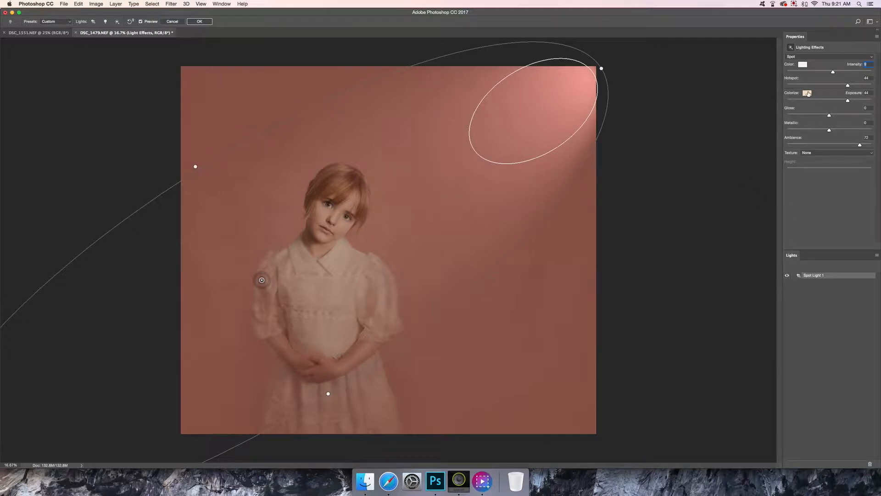
# Try pink shades for the light's ambient color, ending with a pale pink of hue 336 (RGB 224, 181, 198).
pyautogui.click(807, 93)
pyautogui.click(667, 236)
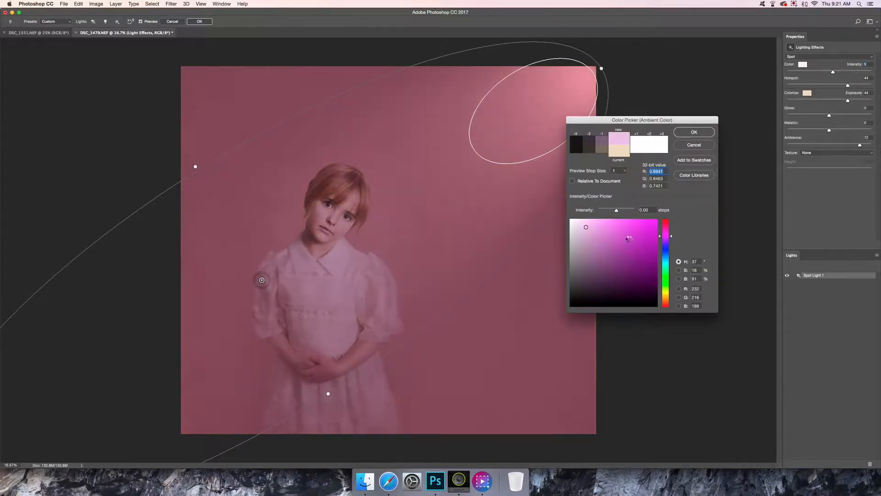
pyautogui.click(666, 226)
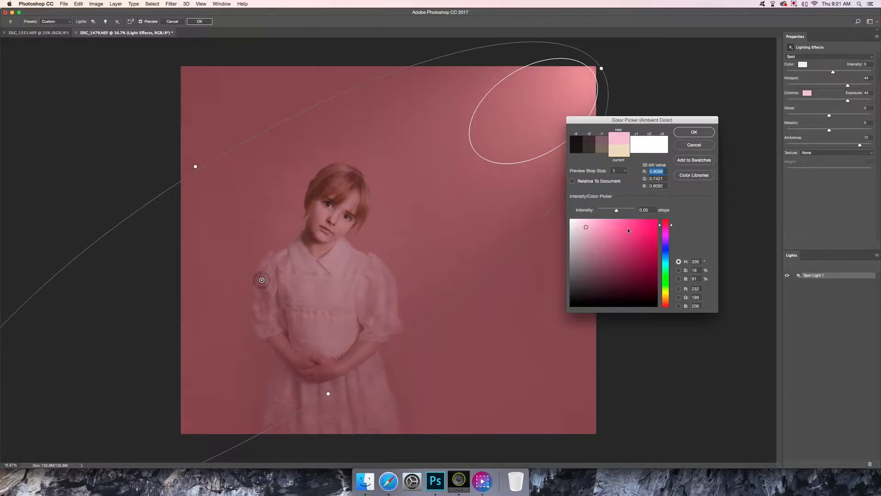
pyautogui.click(596, 267)
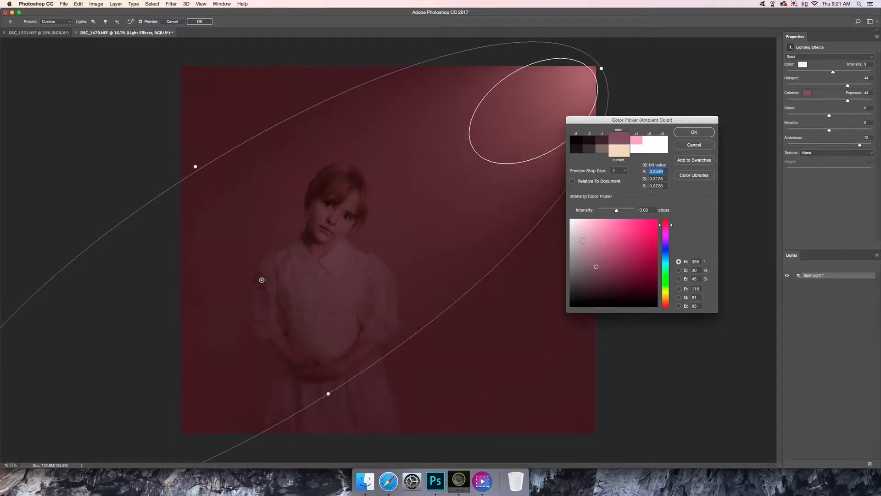
pyautogui.click(575, 224)
pyautogui.click(595, 231)
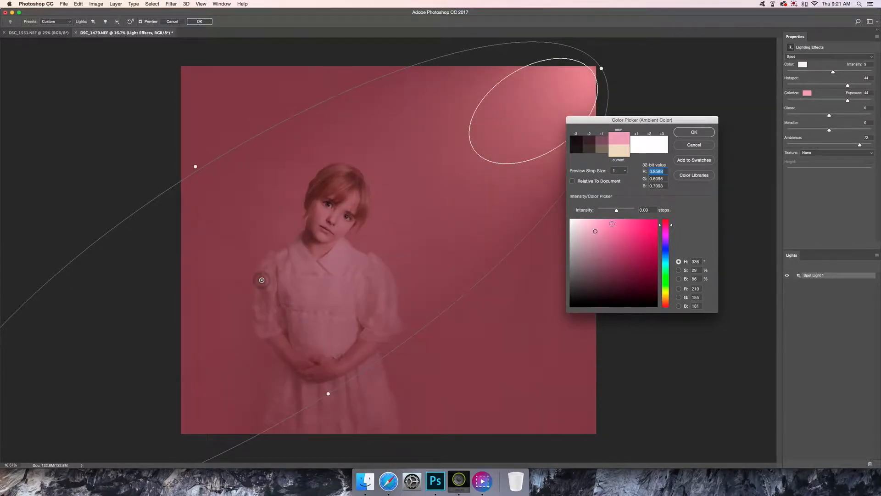
pyautogui.click(614, 249)
pyautogui.click(587, 230)
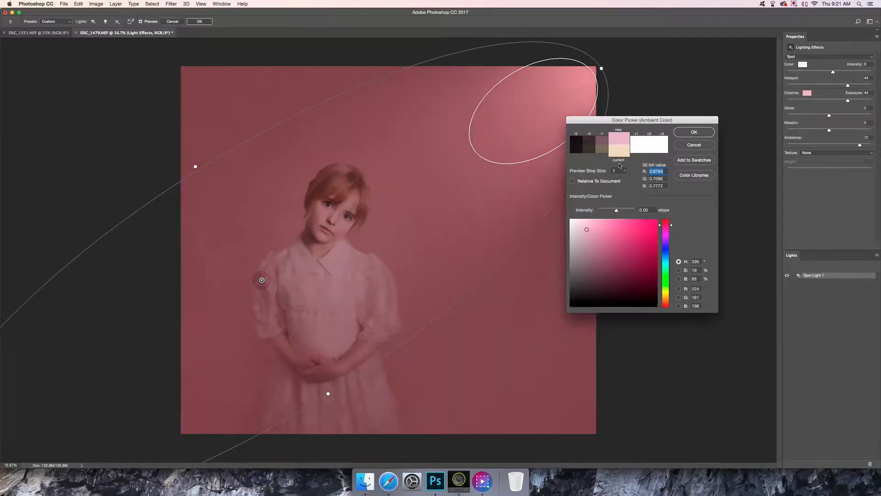
# Try orange shades for the ambient color, ending with a light orange of hue 37, saturation 44%.
pyautogui.click(667, 299)
pyautogui.click(617, 234)
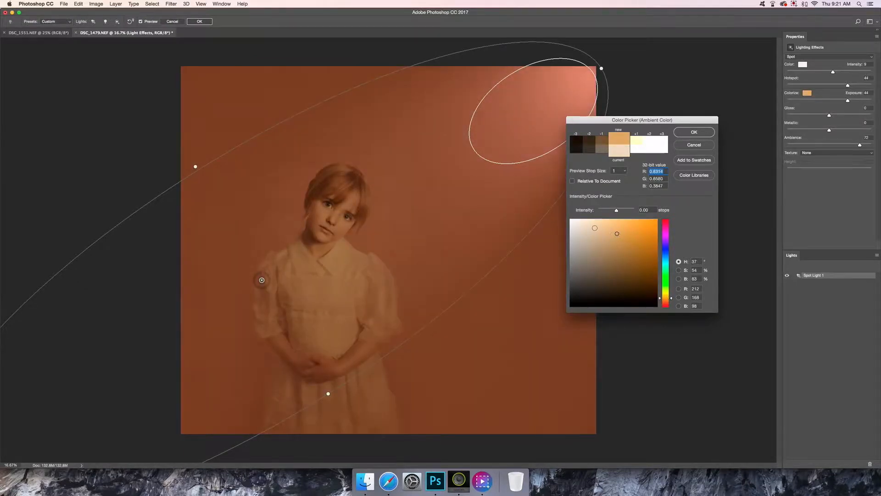
pyautogui.click(591, 226)
pyautogui.click(598, 254)
pyautogui.click(626, 234)
pyautogui.click(639, 224)
pyautogui.click(608, 225)
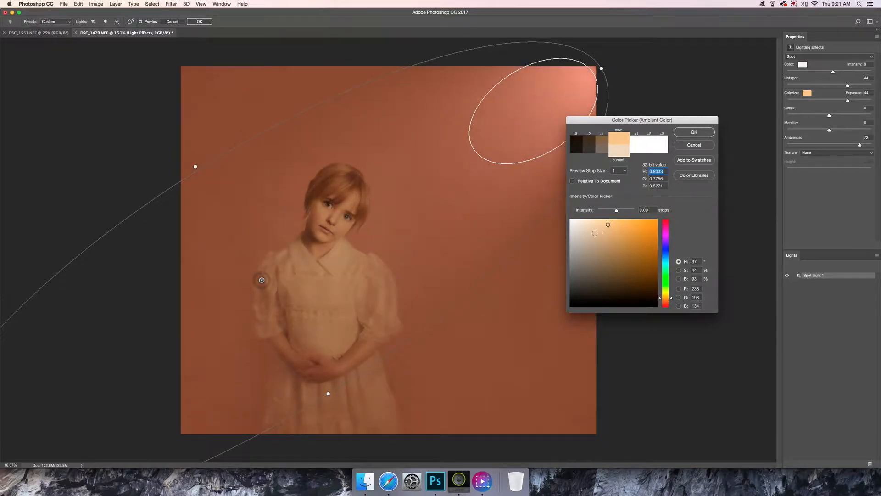
# Raise the ambient color's intensity to +0.69 stops, compare pinks, and settle on a yellow of hue 42 (RGB 168, 148, 93).
pyautogui.moveTo(617, 210); pyautogui.dragTo(618, 213)
pyautogui.click(666, 236)
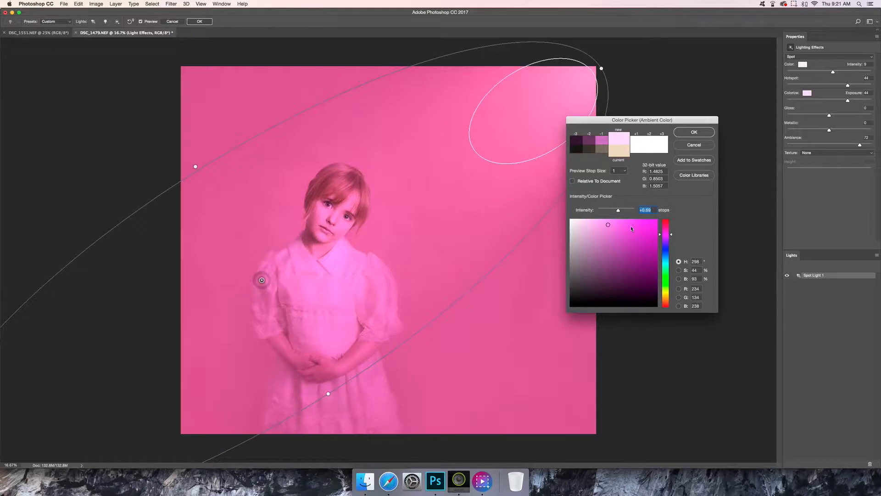
pyautogui.click(610, 241)
pyautogui.click(665, 223)
pyautogui.click(598, 221)
pyautogui.click(583, 239)
pyautogui.click(576, 258)
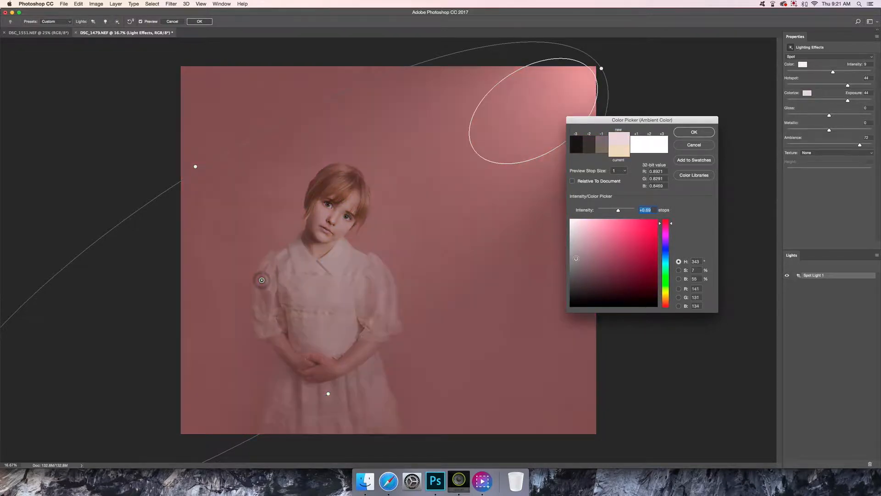
pyautogui.click(667, 297)
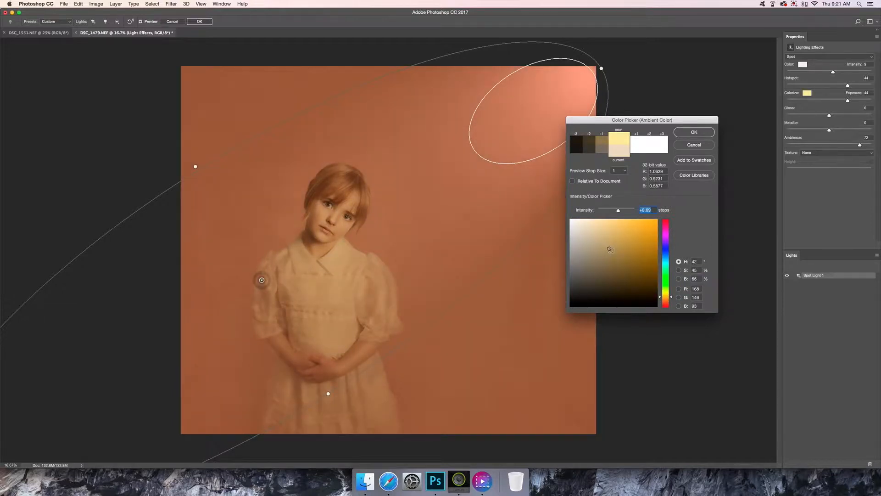
pyautogui.click(694, 132)
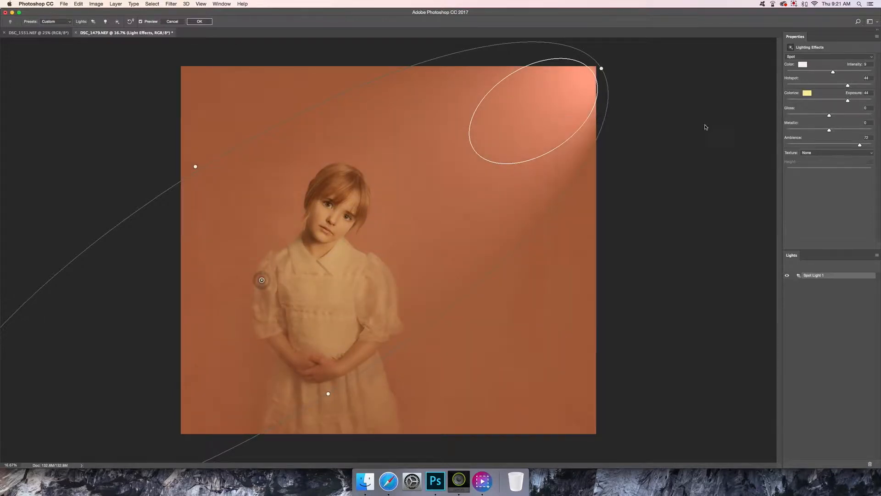
# Apply the Lighting Effects filter to the portrait and undo it.
pyautogui.click(200, 22)
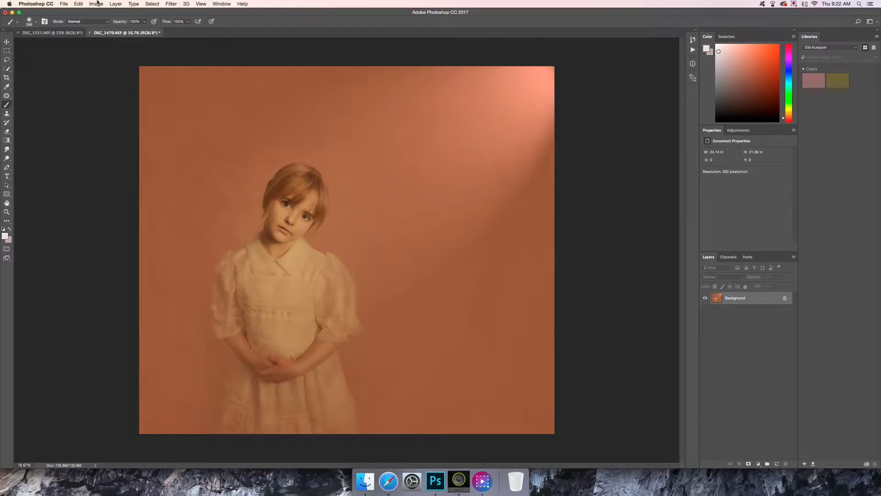
pyautogui.click(78, 3)
pyautogui.click(83, 13)
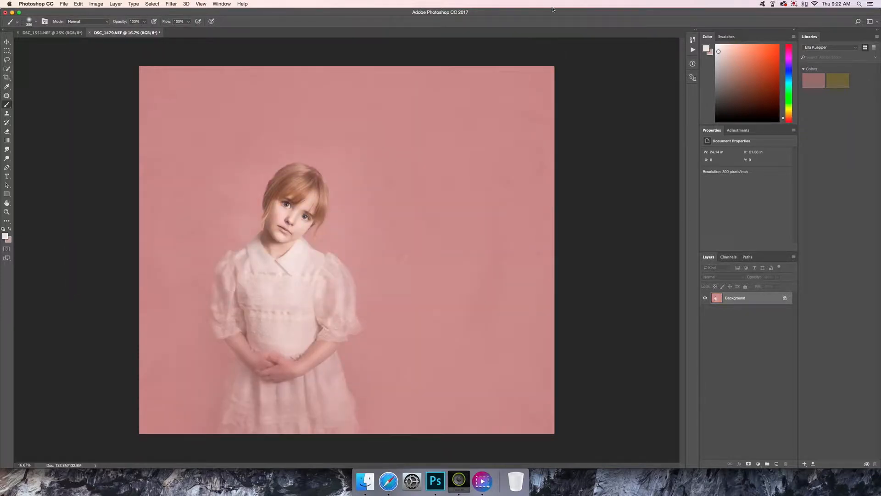
pyautogui.click(114, 5)
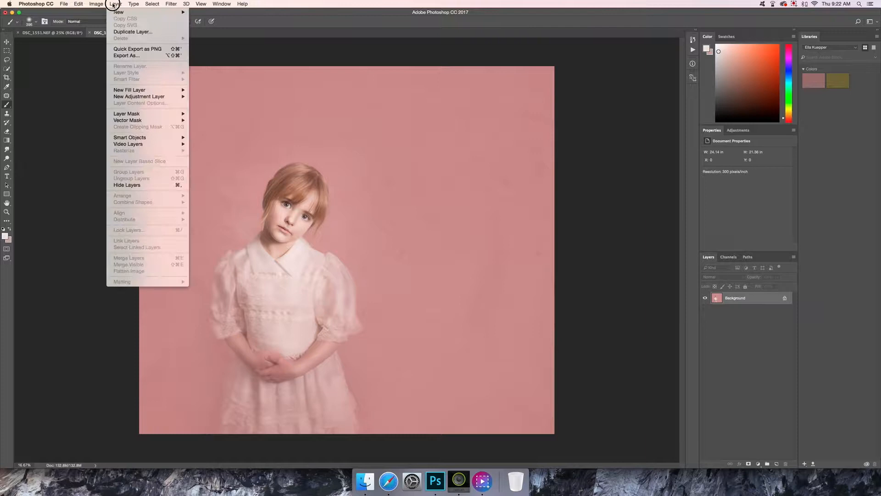
pyautogui.click(264, 2)
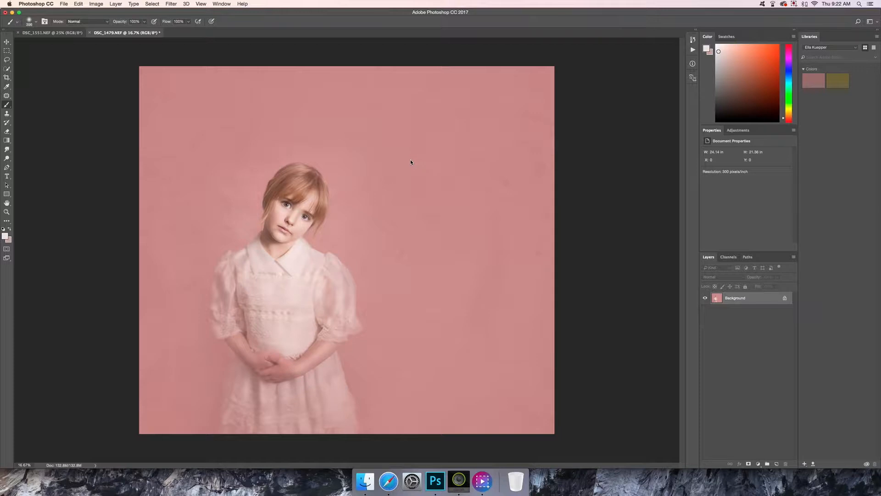
pyautogui.click(171, 3)
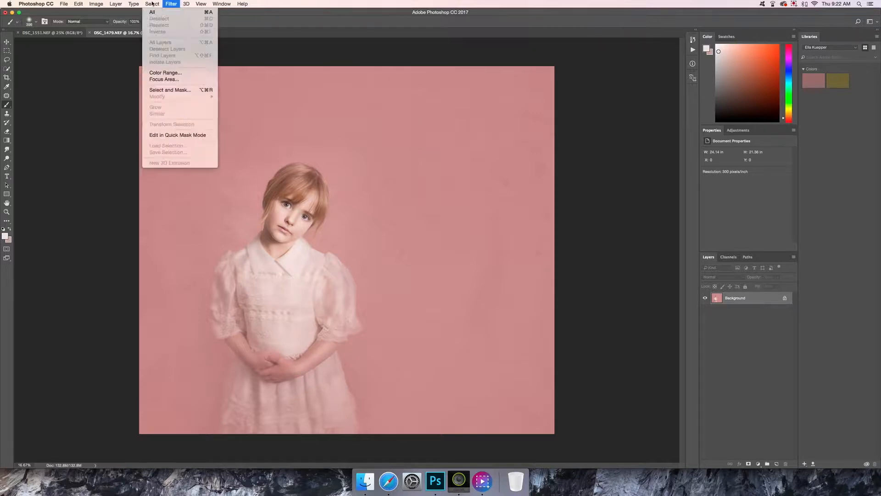
# Add a Color Lookup adjustment layer above the portrait.
pyautogui.moveTo(123, 11)
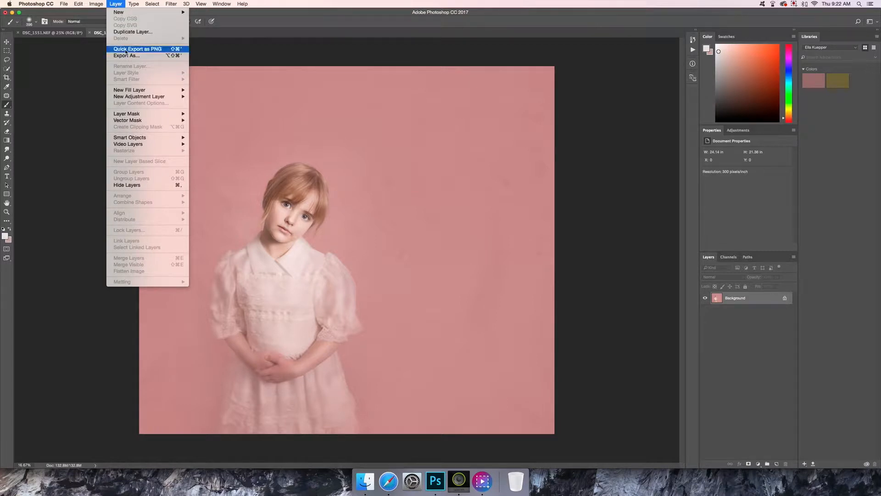
pyautogui.moveTo(151, 96)
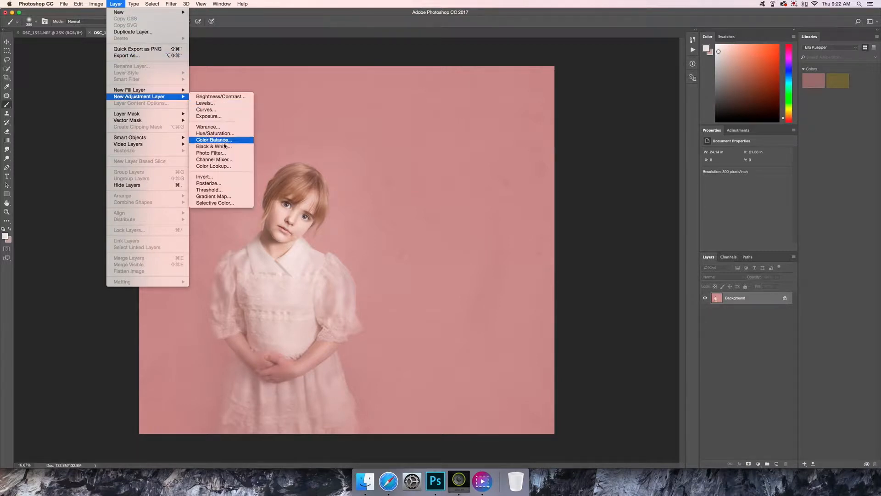
pyautogui.click(213, 166)
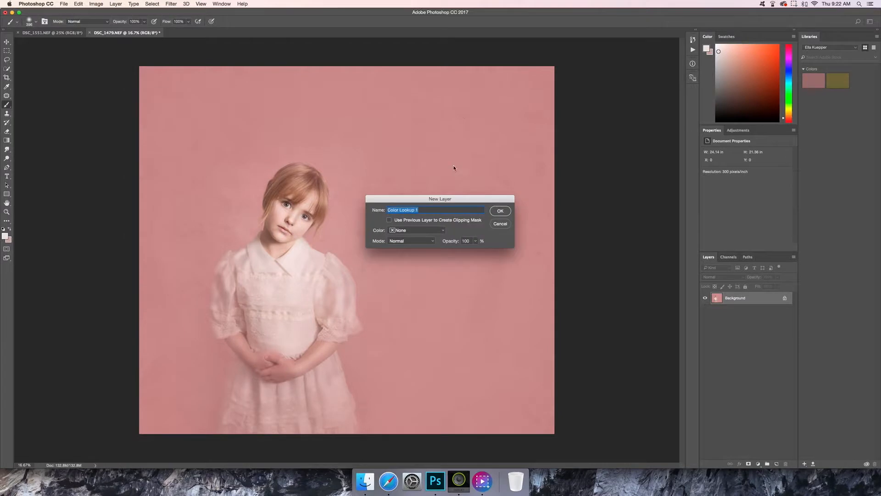
pyautogui.click(500, 211)
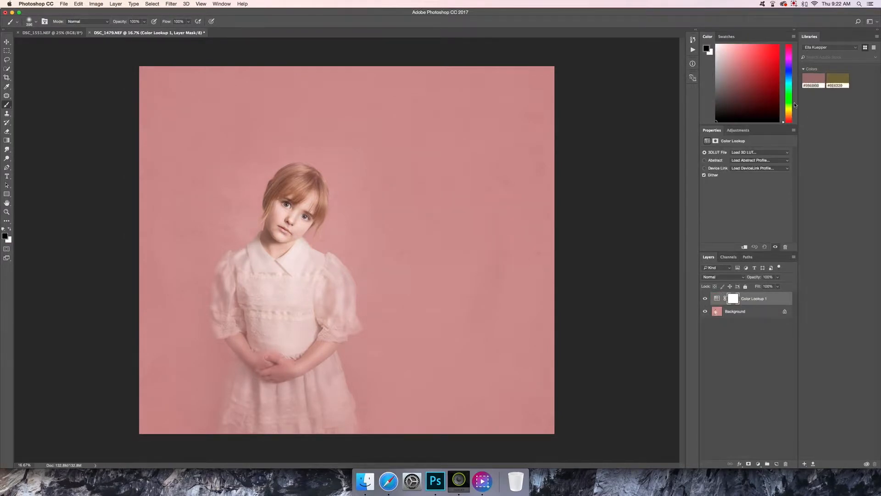
# Try the Soft_Warming, TealOrangePlusContrast, Moonlight and Crisp_Warm 3D LUTs on the Color Lookup layer.
pyautogui.click(782, 153)
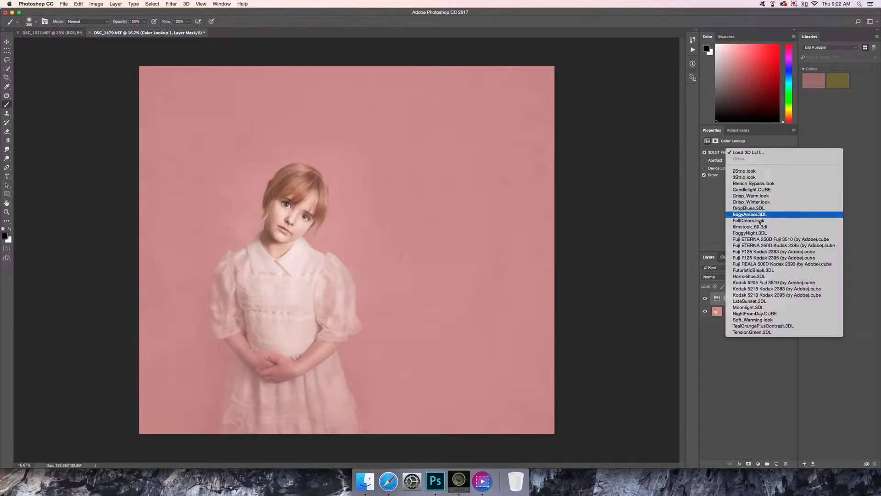
pyautogui.click(747, 320)
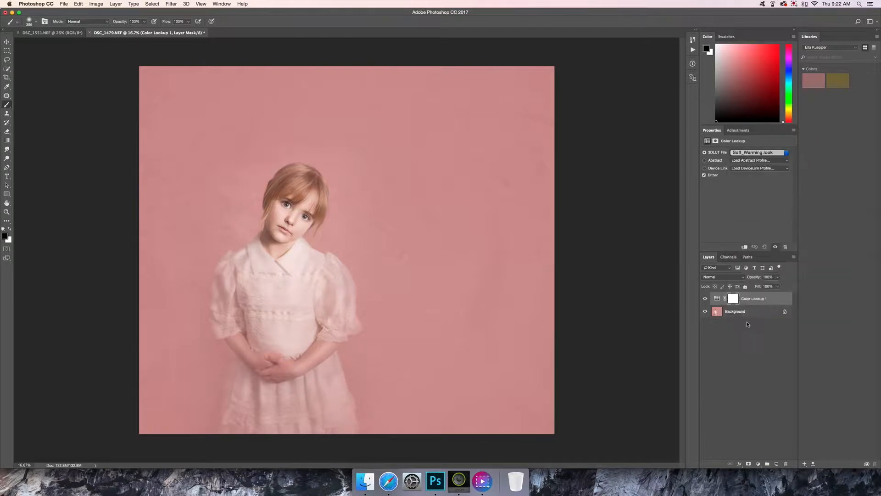
pyautogui.click(783, 155)
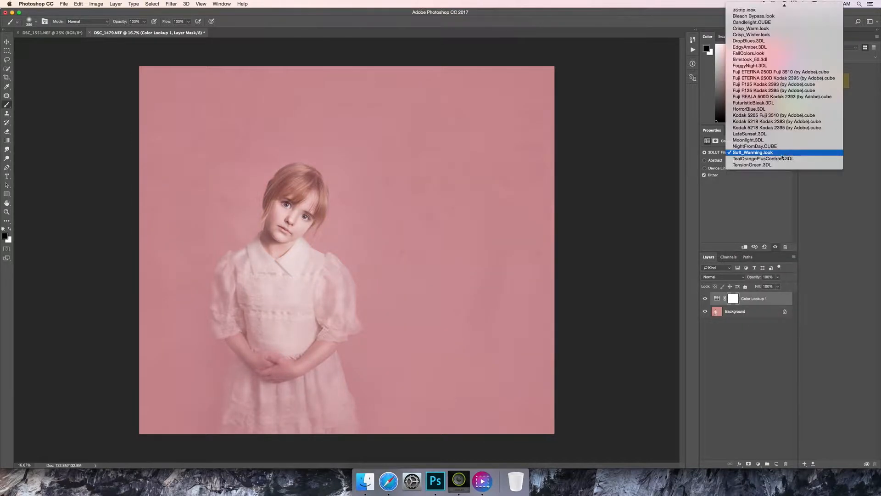
pyautogui.click(784, 161)
pyautogui.click(786, 154)
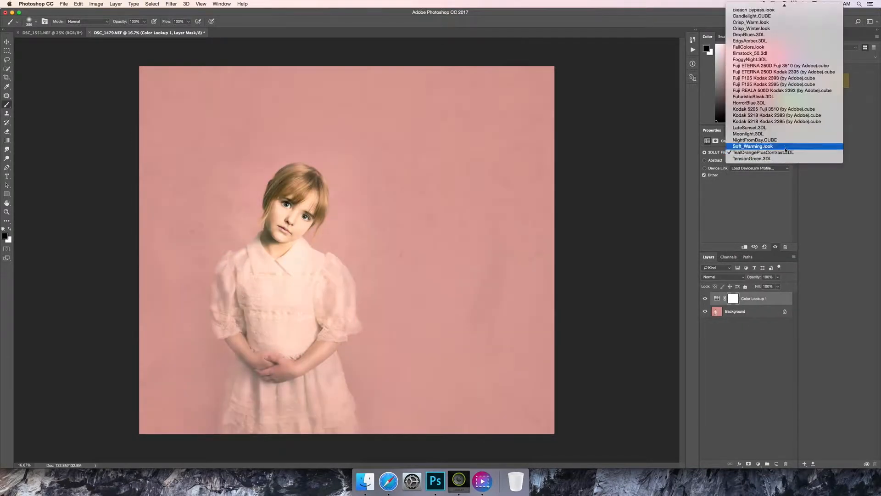
pyautogui.click(783, 133)
pyautogui.click(782, 151)
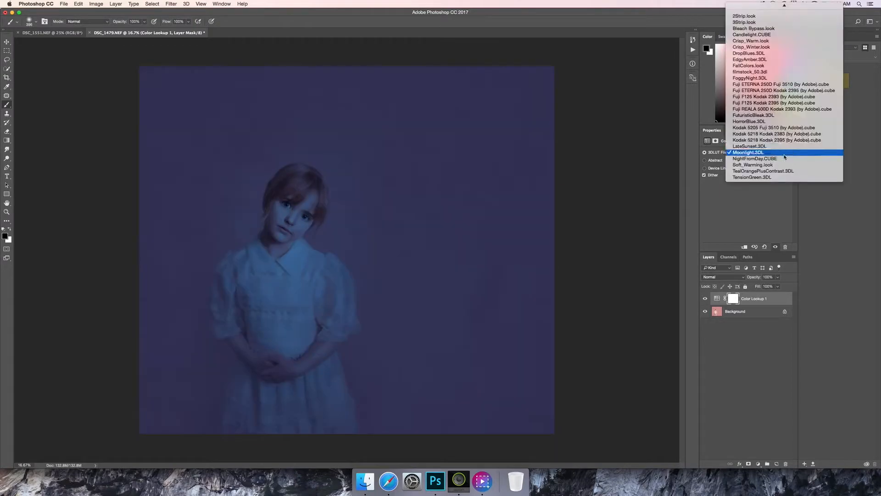
pyautogui.click(766, 43)
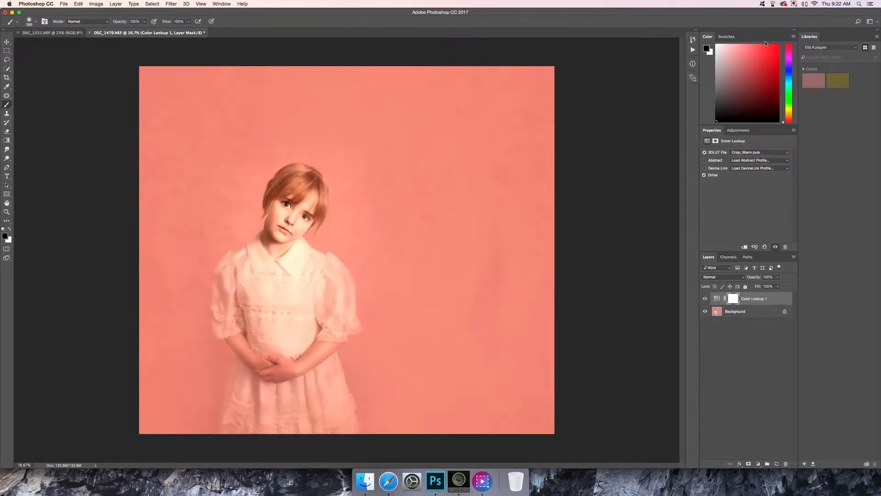
# Try the Candlelight, filmstock_50 and FuturisticBleak 3D LUTs on the Color Lookup layer.
pyautogui.click(781, 152)
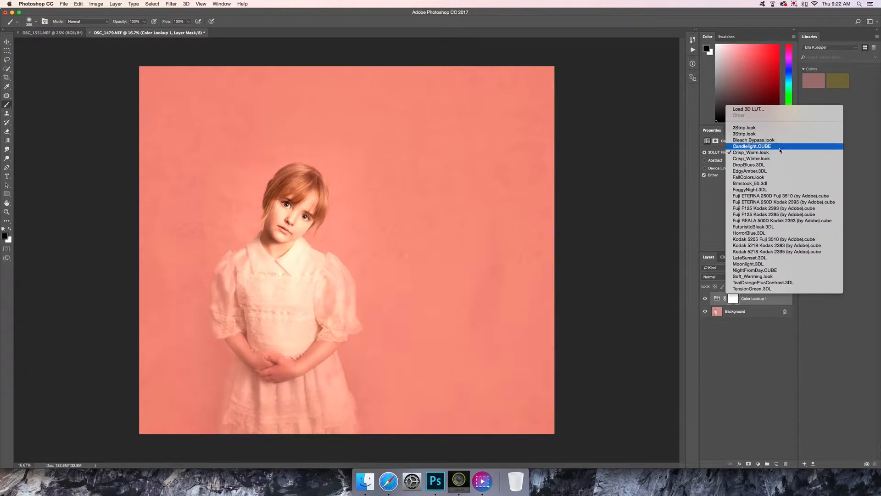
pyautogui.click(780, 146)
pyautogui.click(782, 152)
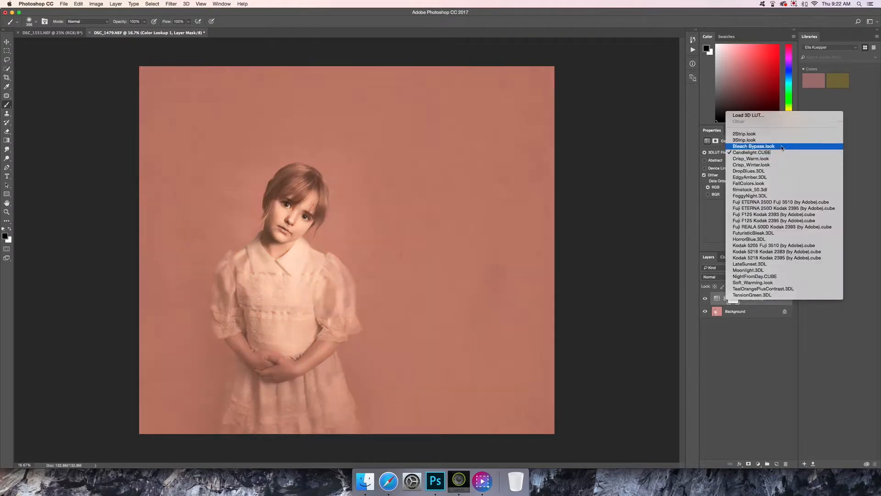
pyautogui.click(772, 190)
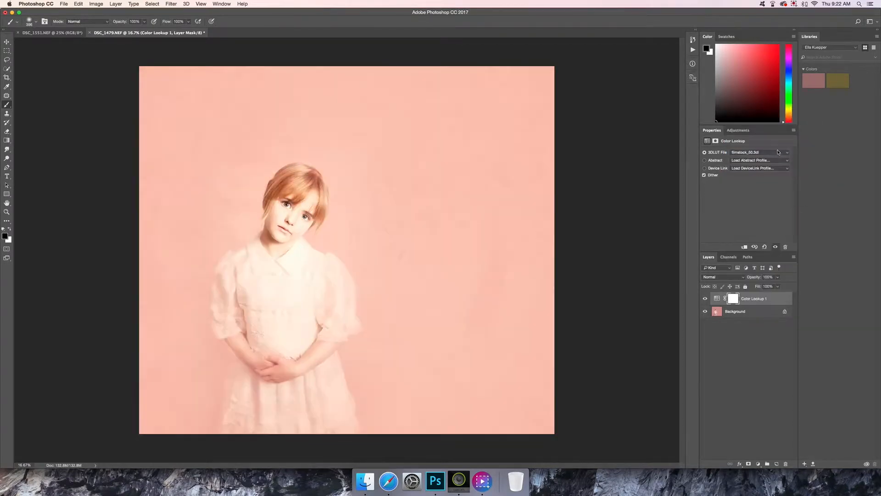
pyautogui.click(782, 152)
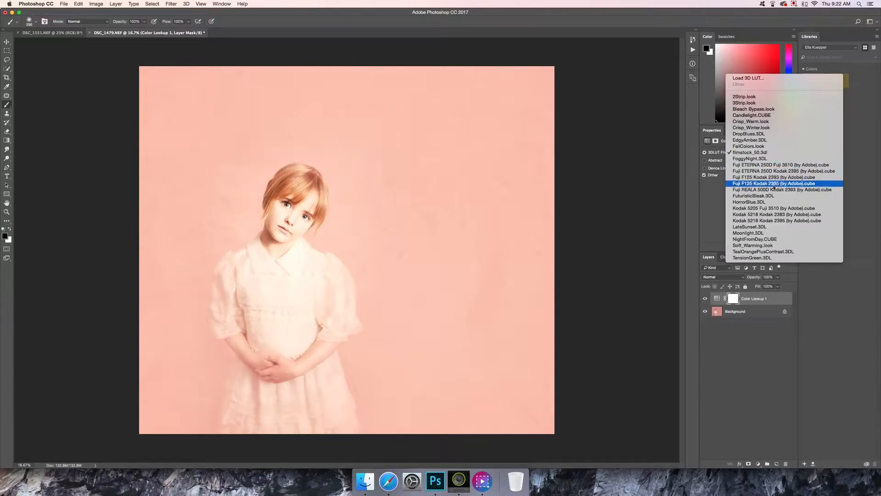
pyautogui.click(769, 196)
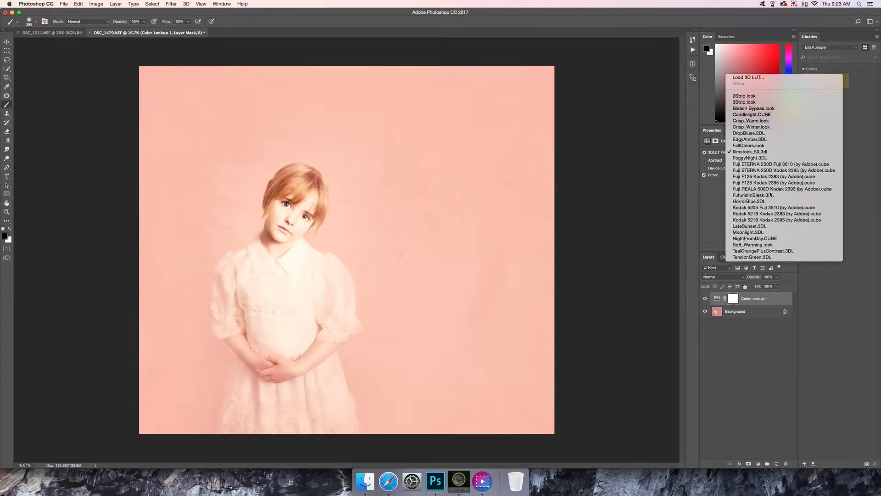
pyautogui.click(782, 152)
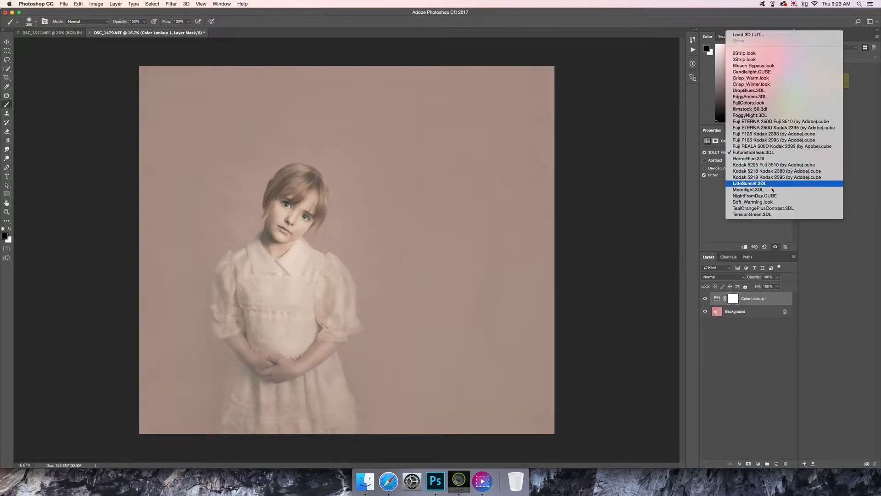
pyautogui.click(770, 202)
# Try the Sepia abstract profile and the HorrorBlue 3D LUT, and look through the other lookup profiles.
pyautogui.click(784, 161)
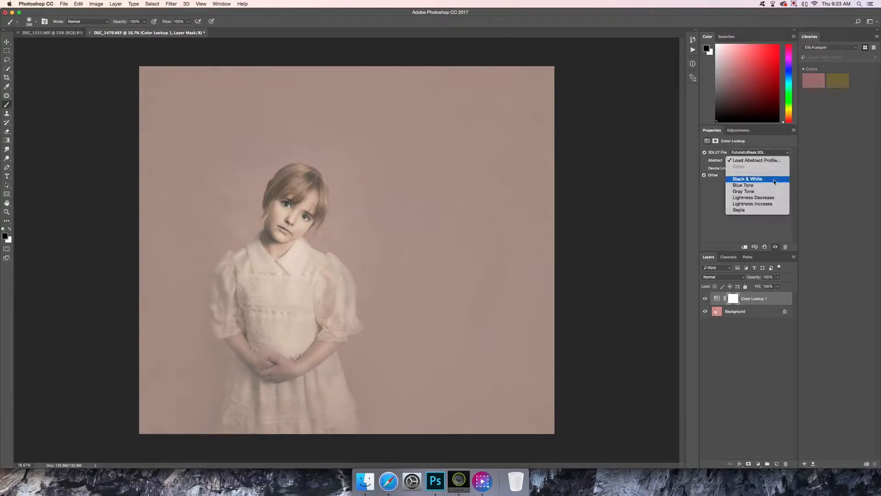
pyautogui.click(757, 205)
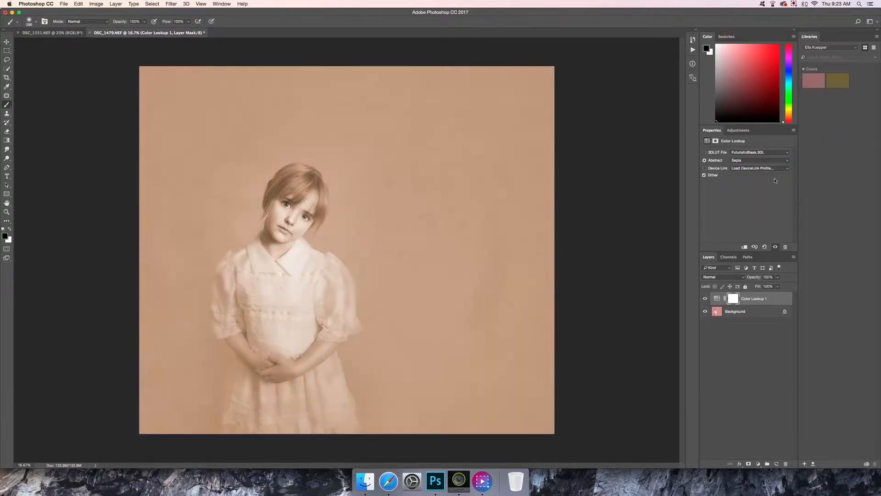
pyautogui.click(786, 154)
pyautogui.click(784, 159)
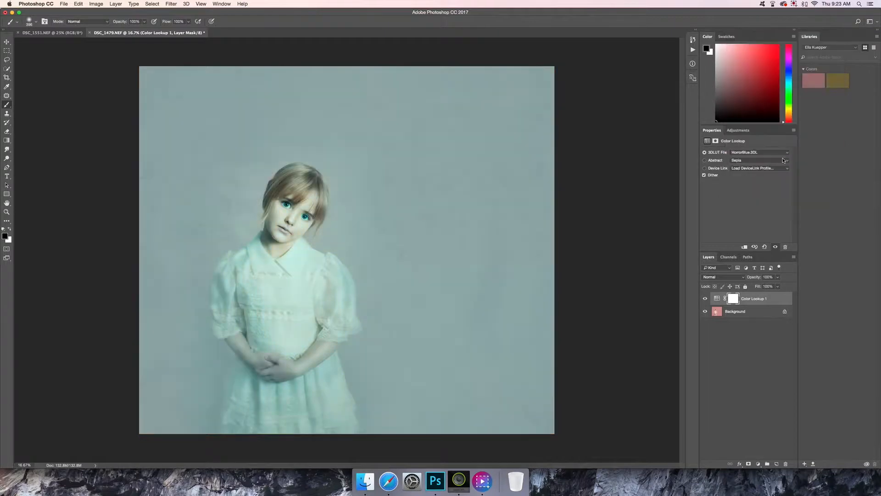
pyautogui.click(786, 155)
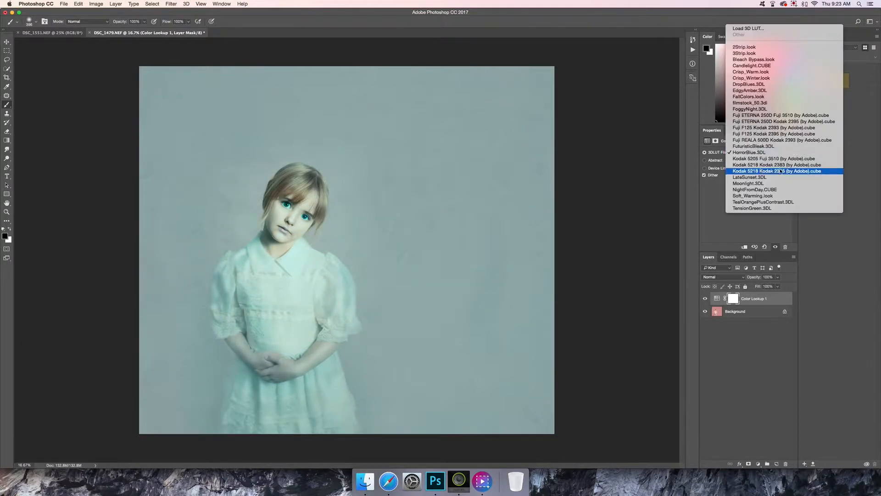
pyautogui.click(787, 164)
pyautogui.click(786, 163)
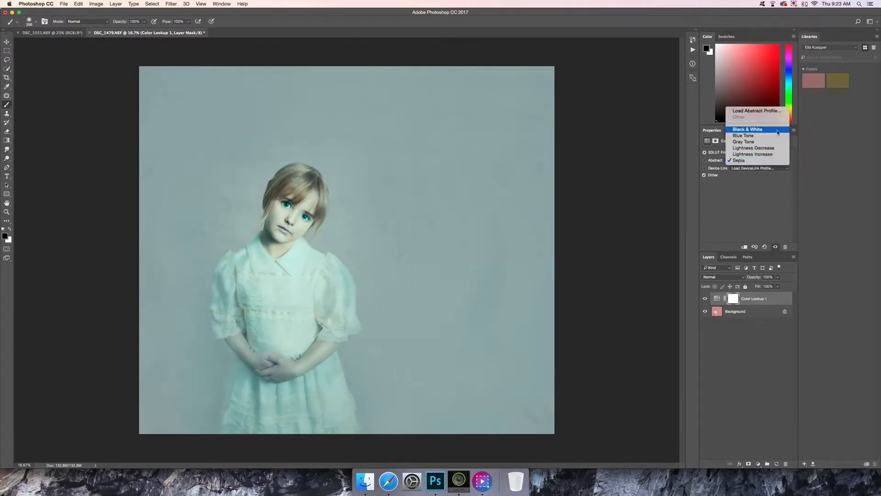
pyautogui.click(772, 171)
pyautogui.click(772, 170)
pyautogui.click(783, 179)
# Apply the Fuji F125 Kodak 2393 (by Adobe) 3D LUT and lower the Color Lookup layer's opacity to about 30%.
pyautogui.click(785, 153)
pyautogui.click(781, 128)
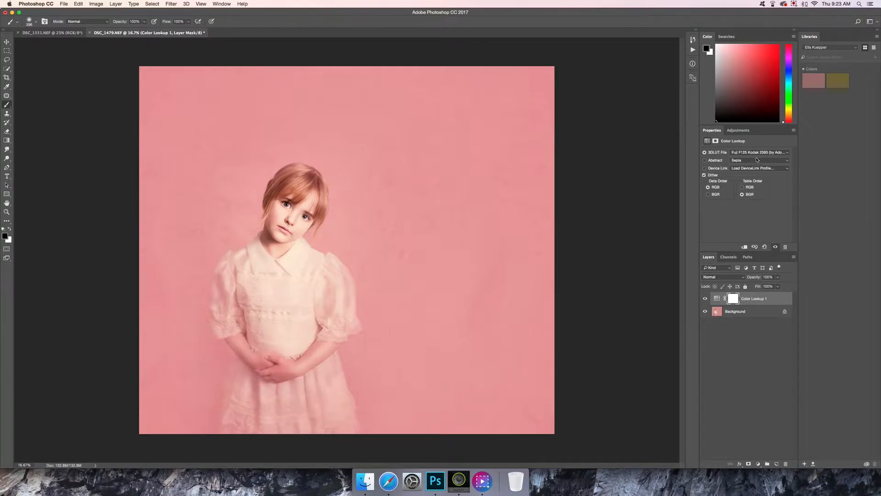
pyautogui.click(776, 277)
pyautogui.moveTo(779, 285); pyautogui.dragTo(756, 287)
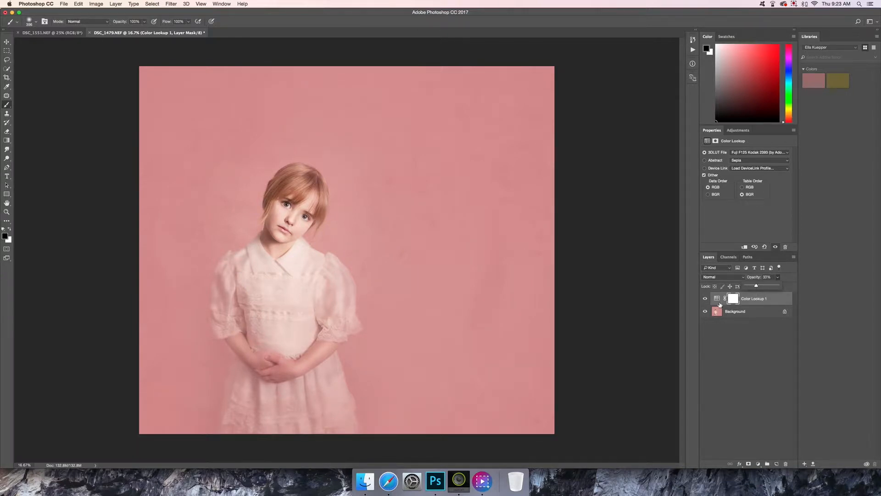
pyautogui.click(748, 276)
pyautogui.write('3')
# Add a Color Balance adjustment layer with the midtones at +12 toward red and -20 toward yellow.
pyautogui.click(116, 5)
pyautogui.moveTo(147, 97)
pyautogui.click(225, 140)
pyautogui.click(500, 211)
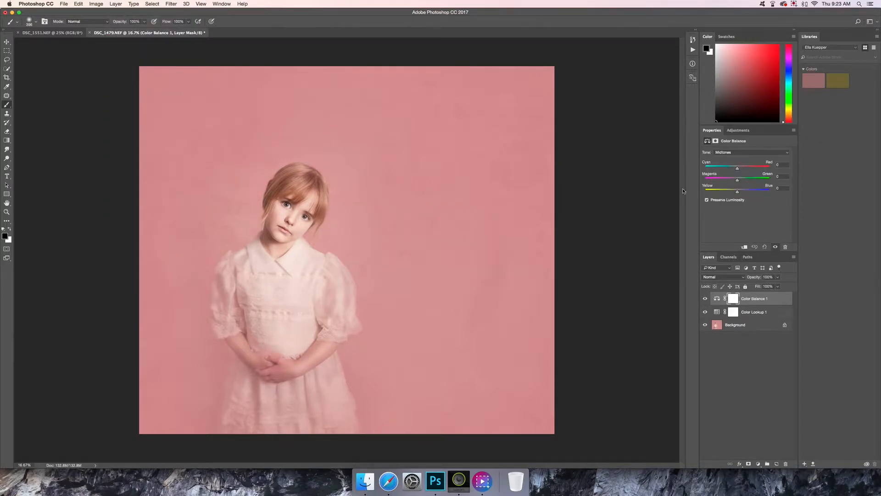
pyautogui.moveTo(737, 192); pyautogui.dragTo(730, 192)
pyautogui.moveTo(739, 170); pyautogui.dragTo(741, 169)
# Add a linear gradient fill layer at a 0° angle and shift the gradient toward the image's left edge.
pyautogui.click(115, 4)
pyautogui.moveTo(127, 92)
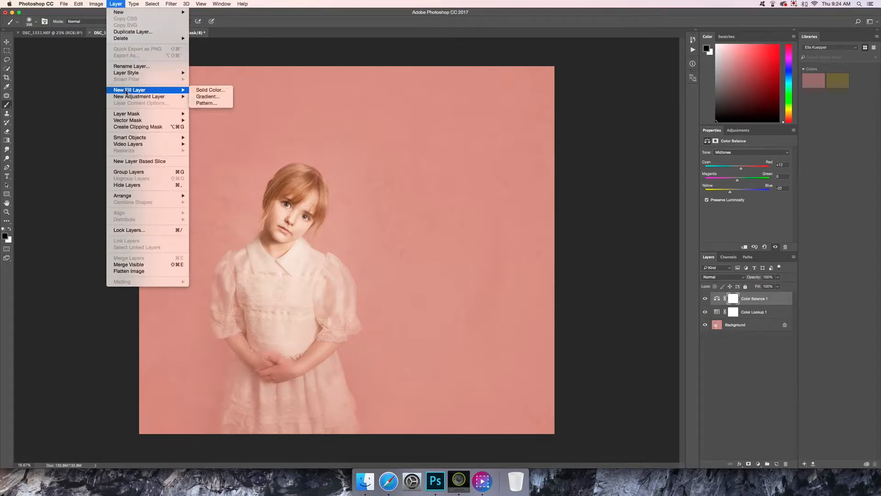
pyautogui.click(207, 97)
pyautogui.click(497, 211)
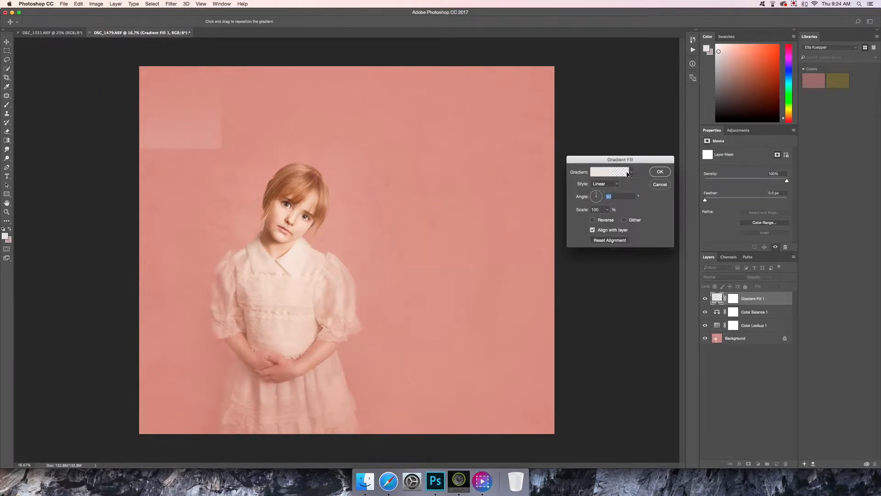
pyautogui.moveTo(596, 195); pyautogui.dragTo(599, 196)
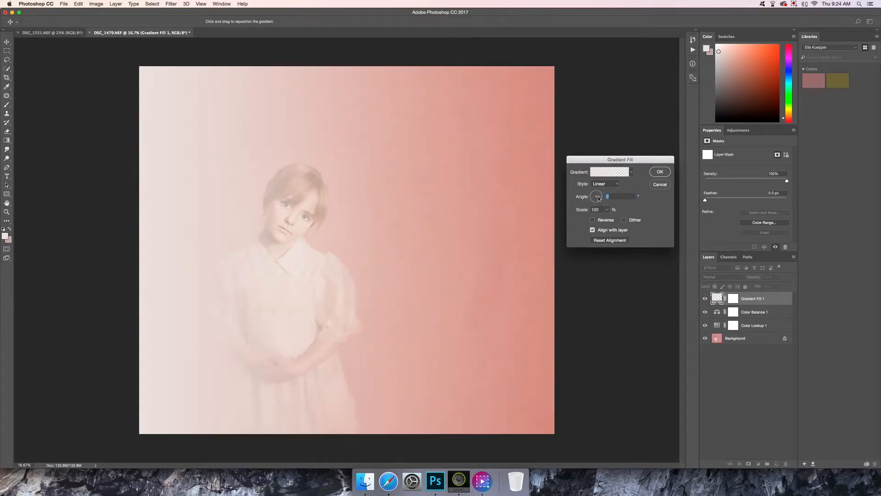
pyautogui.moveTo(193, 63); pyautogui.dragTo(146, 167)
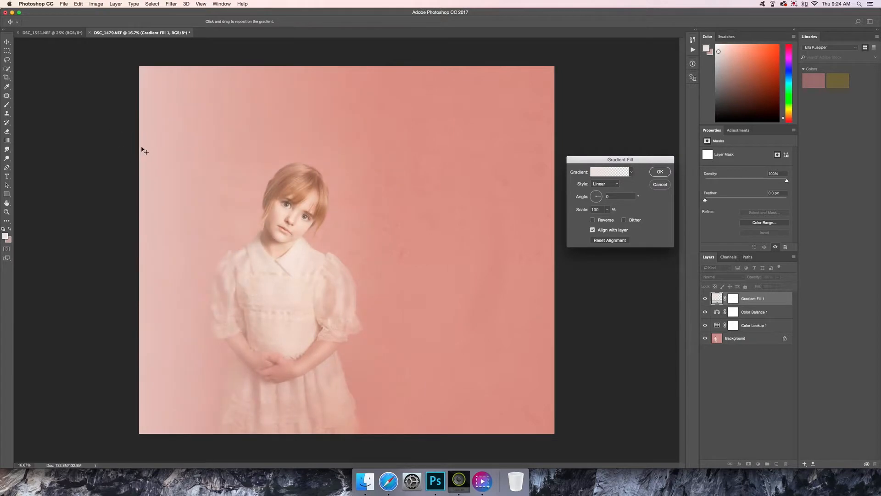
# Set the gradient fill's scale to 80% and its angle to 4.4°, and apply it.
pyautogui.moveTo(598, 199); pyautogui.dragTo(602, 197)
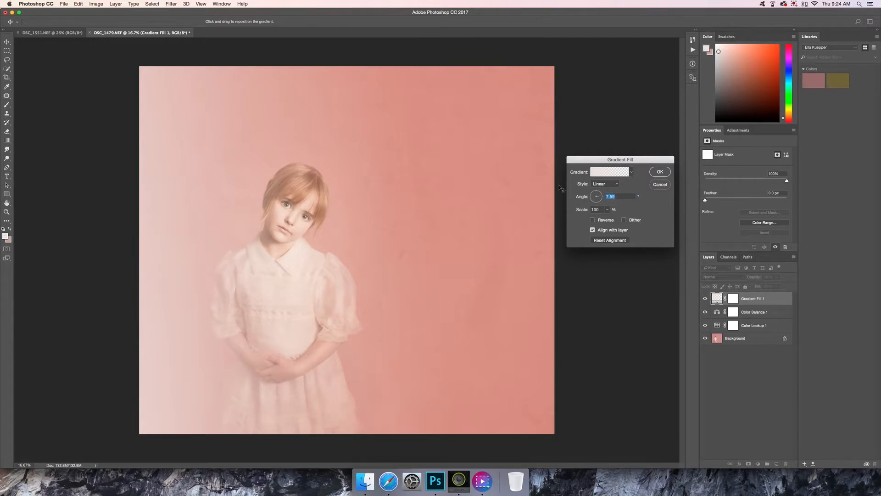
pyautogui.click(607, 209)
pyautogui.moveTo(605, 218)
pyautogui.mouseDown()
pyautogui.moveTo(613, 219)
pyautogui.moveTo(605, 219)
pyautogui.mouseUp()
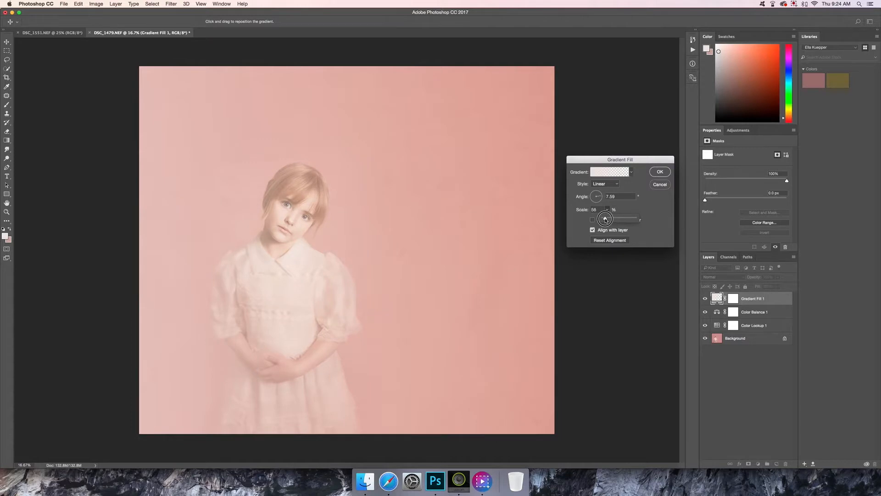
pyautogui.moveTo(606, 219); pyautogui.dragTo(606, 219)
pyautogui.write('80')
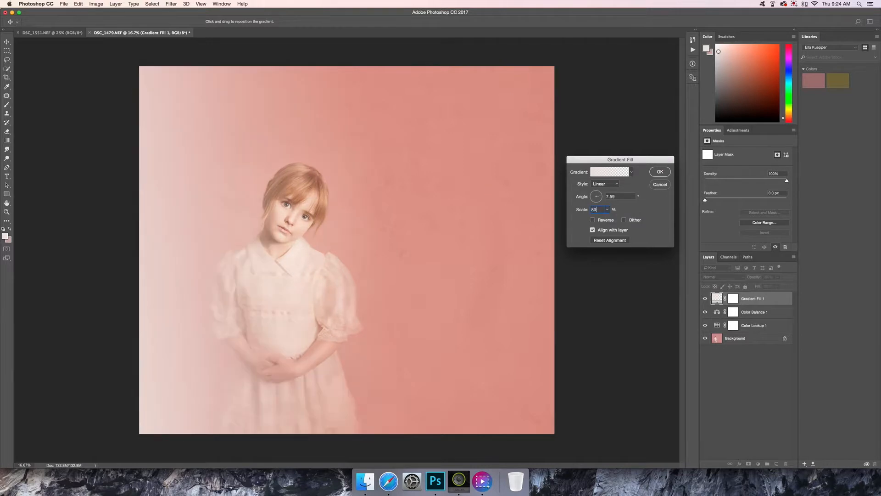
pyautogui.moveTo(602, 197); pyautogui.dragTo(601, 198)
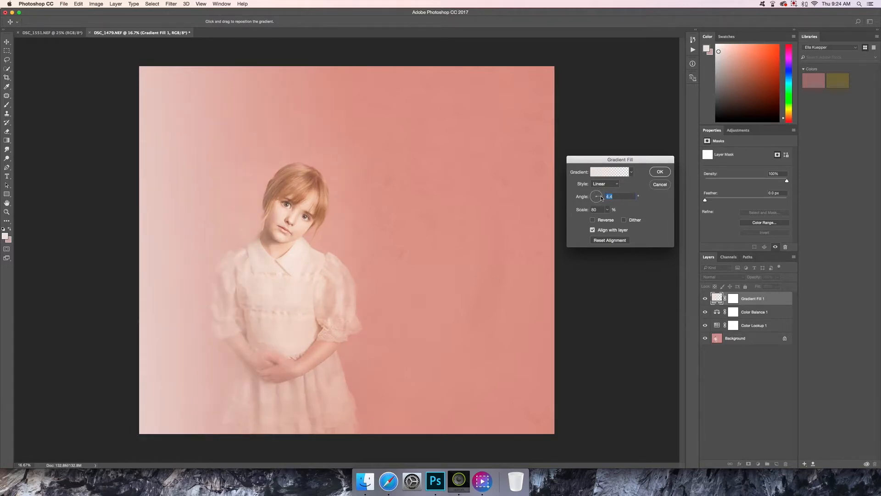
pyautogui.click(666, 174)
# Recolor the gradient fill's starting color stop to the backdrop pink sampled from the image, #c99182.
pyautogui.doubleClick(717, 298)
pyautogui.click(601, 172)
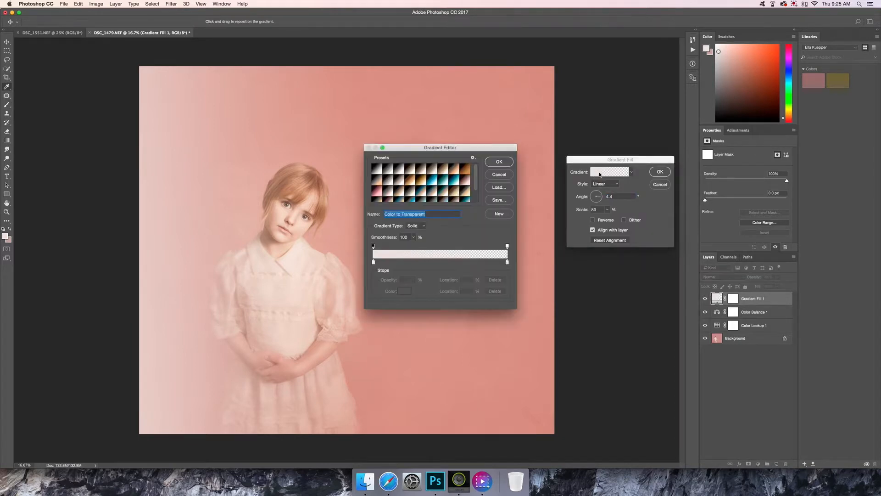
pyautogui.click(374, 262)
pyautogui.click(404, 291)
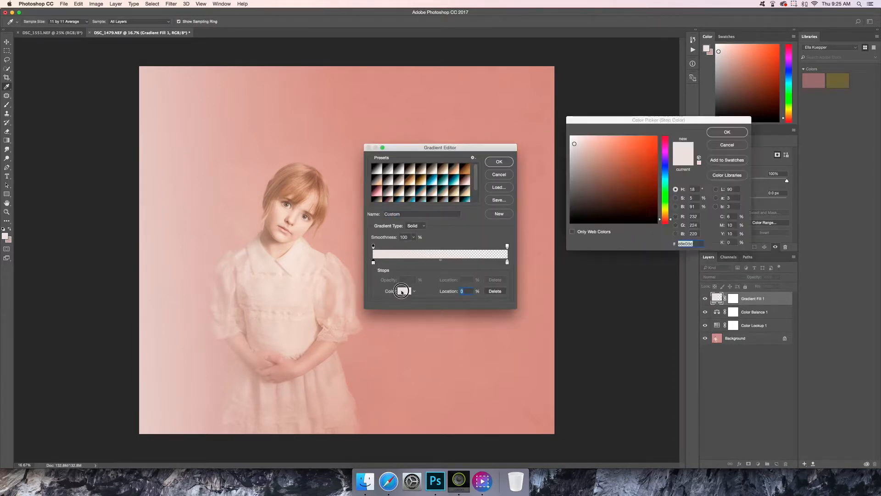
pyautogui.click(361, 120)
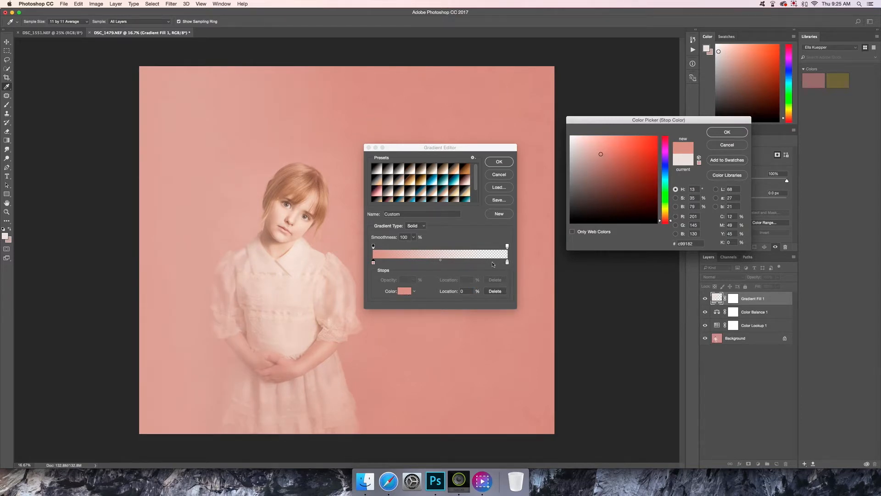
pyautogui.click(722, 133)
# Set the gradient's end color stop to the light peach #e1b09b and apply the gradient fill.
pyautogui.click(507, 262)
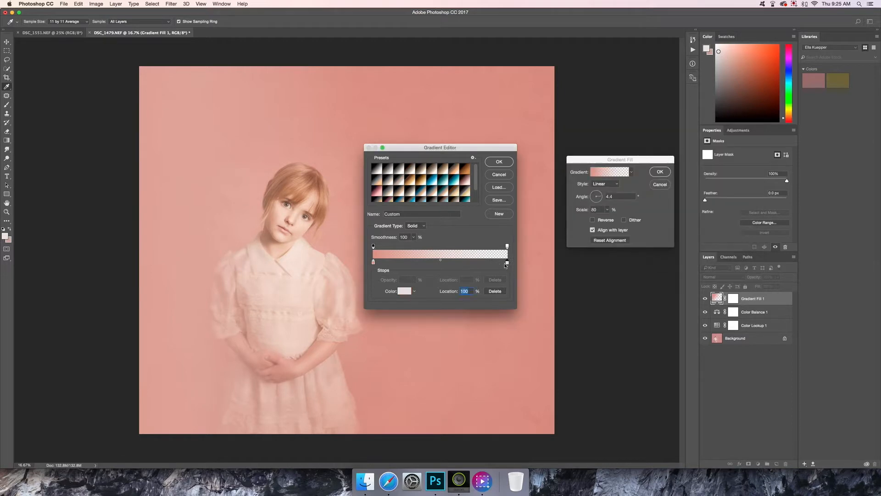
pyautogui.click(407, 291)
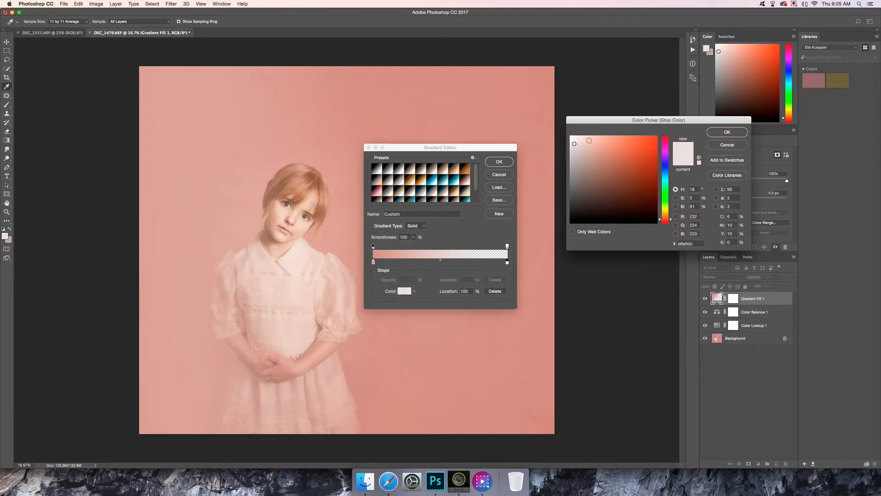
pyautogui.moveTo(587, 140); pyautogui.dragTo(597, 146)
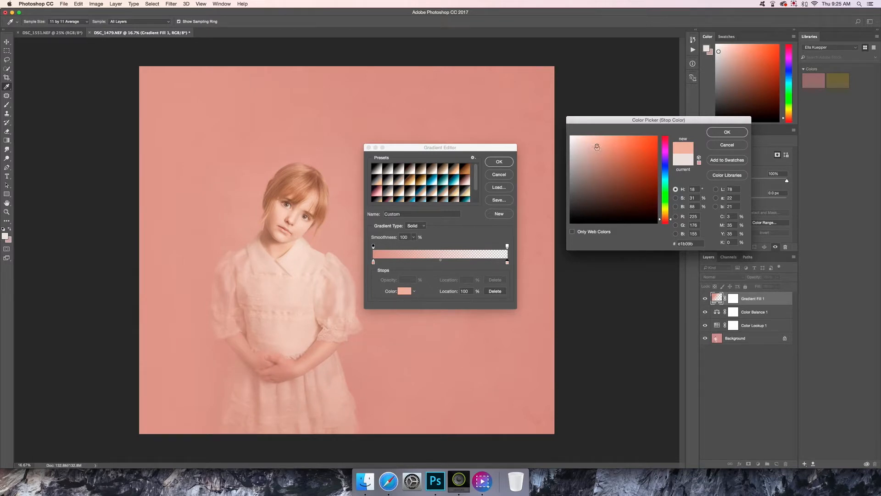
pyautogui.click(726, 132)
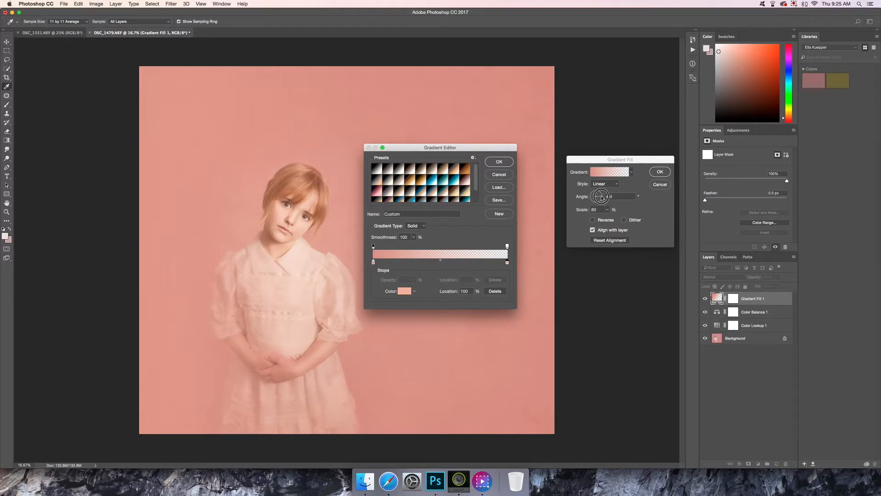
pyautogui.click(499, 161)
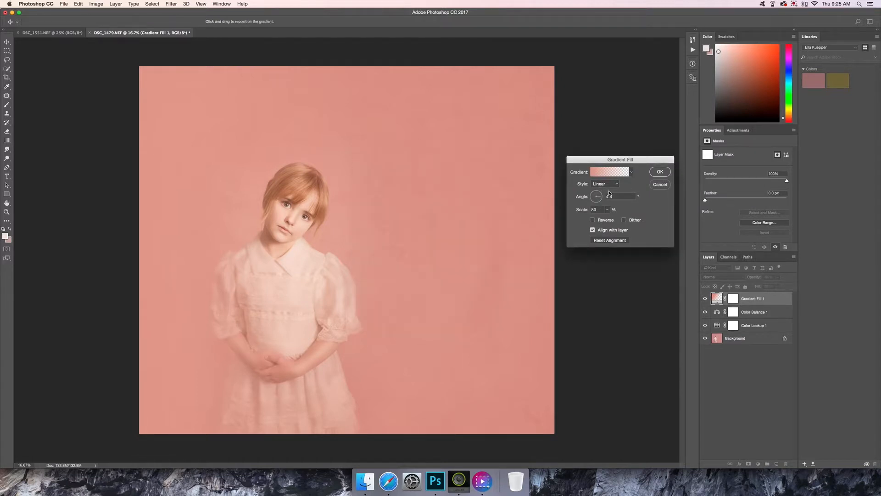
pyautogui.moveTo(602, 198); pyautogui.dragTo(603, 197)
pyautogui.click(660, 172)
# Paint over the girl on the gradient fill's mask with a large soft black brush at 50% opacity to reduce the haze.
pyautogui.click(733, 300)
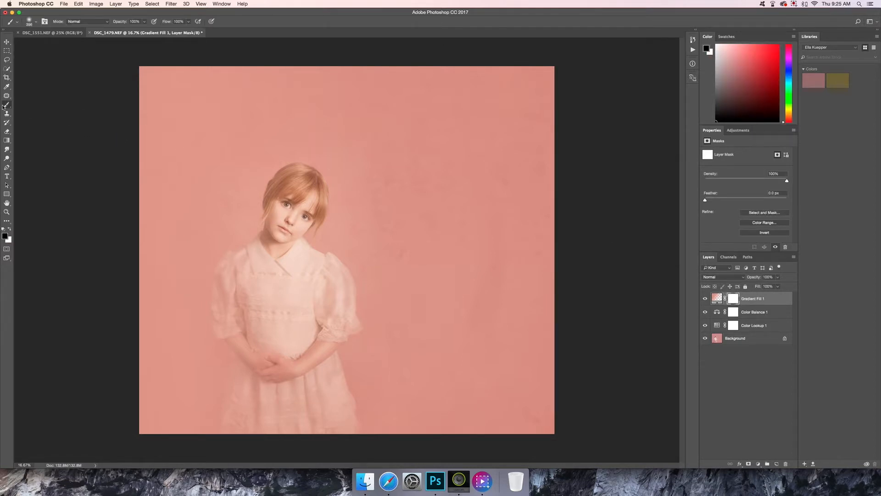
pyautogui.rightClick(269, 234)
pyautogui.click(342, 243)
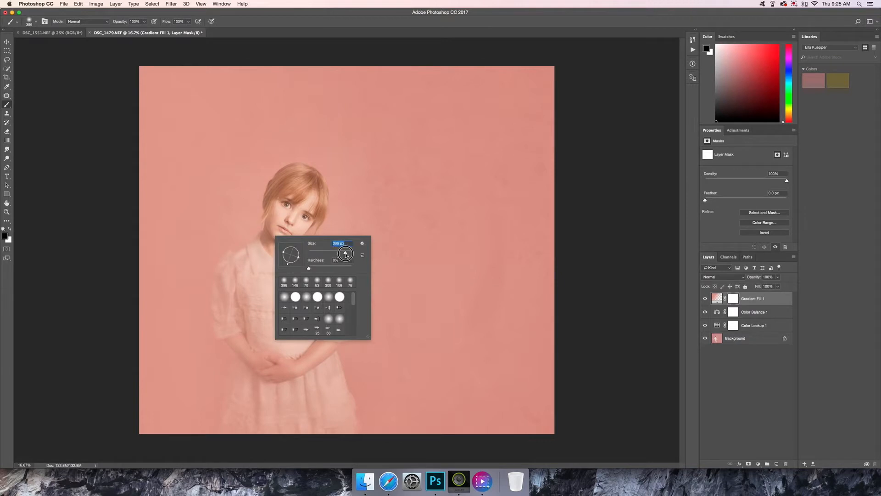
pyautogui.click(145, 22)
pyautogui.moveTo(144, 29); pyautogui.dragTo(128, 28)
pyautogui.rightClick(294, 240)
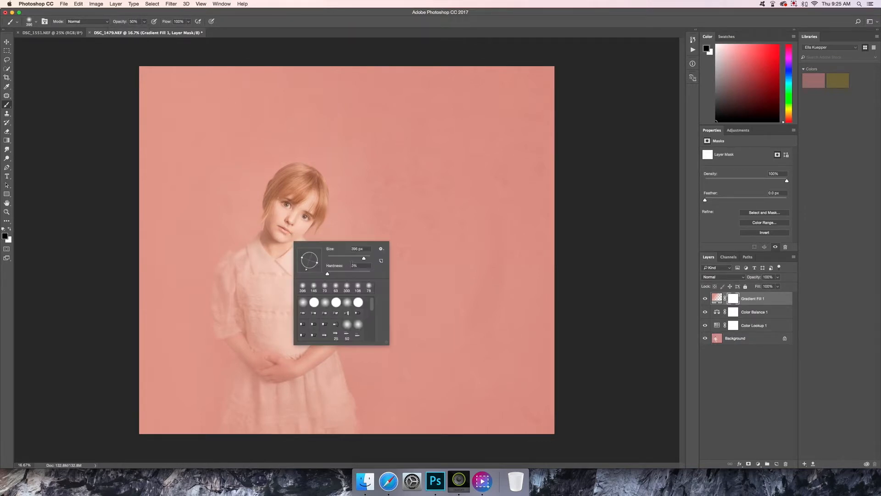
pyautogui.moveTo(363, 260); pyautogui.dragTo(368, 258)
pyautogui.moveTo(267, 269)
pyautogui.mouseDown()
pyautogui.moveTo(250, 301)
pyautogui.moveTo(234, 289)
pyautogui.moveTo(289, 297)
pyautogui.moveTo(299, 286)
pyautogui.moveTo(291, 279)
pyautogui.moveTo(295, 203)
pyautogui.moveTo(264, 366)
pyautogui.moveTo(267, 386)
pyautogui.moveTo(290, 383)
pyautogui.moveTo(277, 395)
pyautogui.moveTo(271, 363)
pyautogui.mouseUp()
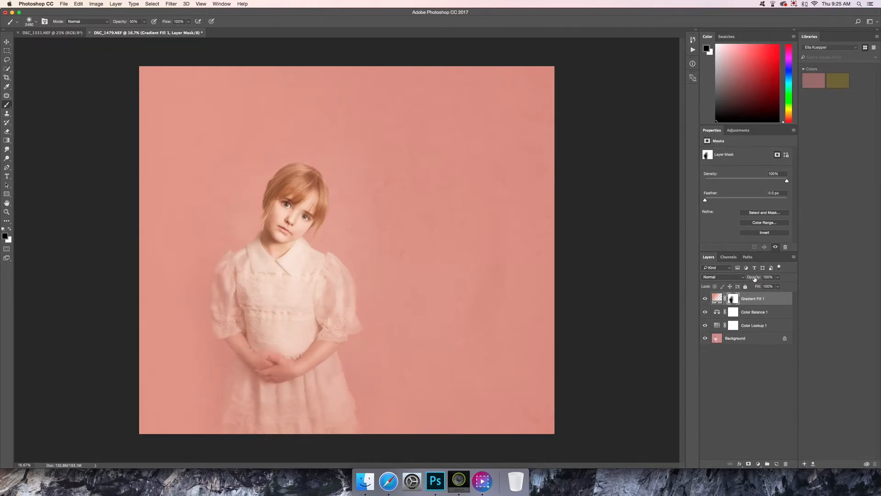
# Lower the gradient fill layer's opacity to 70%.
pyautogui.click(777, 278)
pyautogui.moveTo(775, 286); pyautogui.dragTo(770, 285)
pyautogui.moveTo(770, 285); pyautogui.dragTo(769, 286)
# Duplicate the Background layer under the name Background copy.
pyautogui.click(201, 4)
pyautogui.click(205, 55)
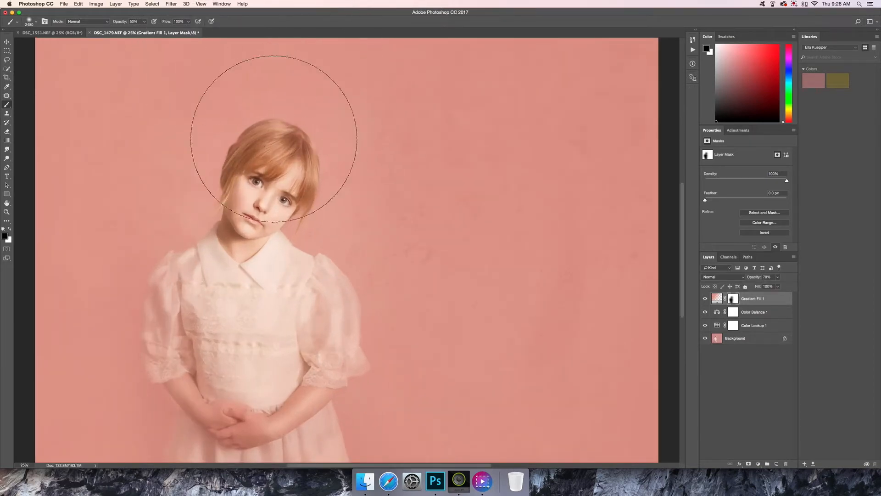
pyautogui.click(718, 340)
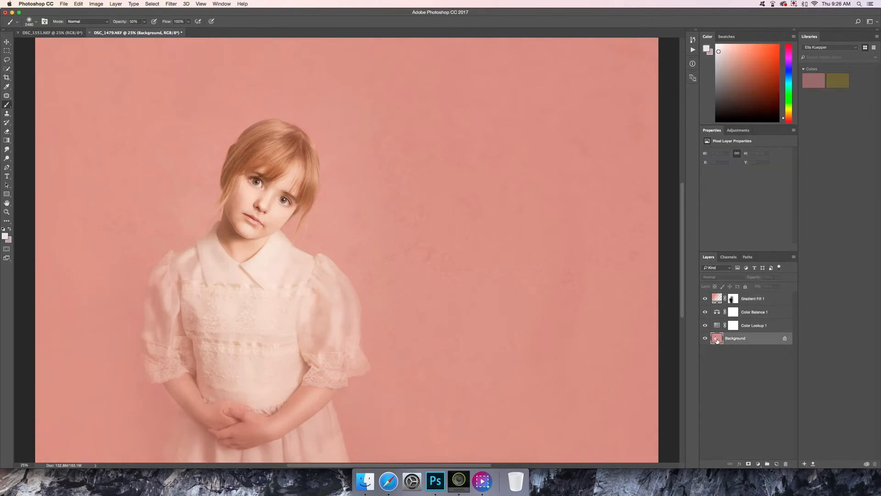
pyautogui.click(115, 4)
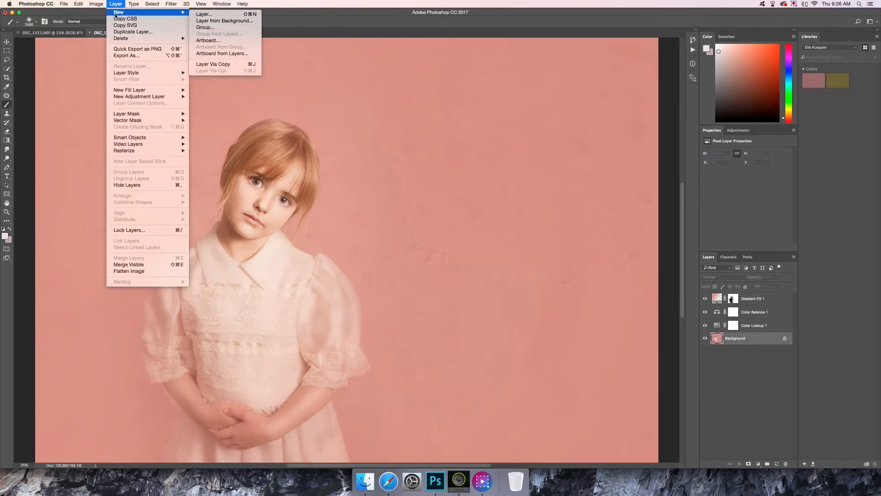
pyautogui.click(124, 31)
pyautogui.click(503, 205)
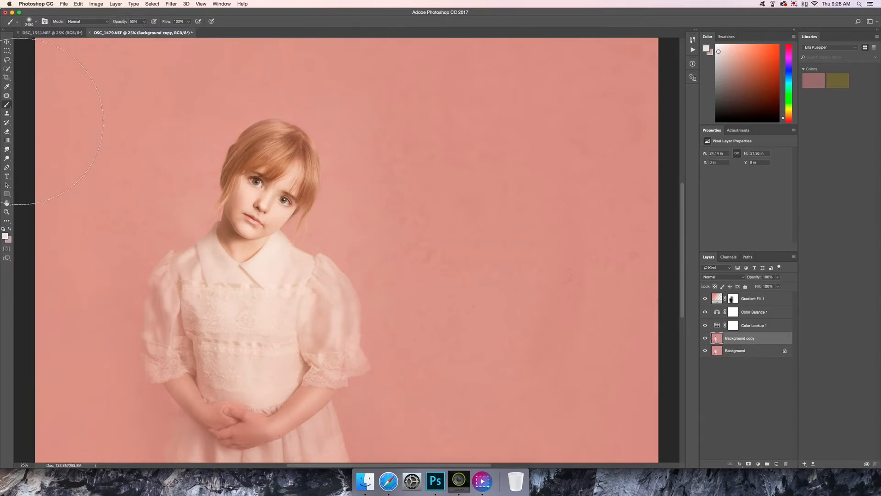
# Clean up the edge of the girl's hair with the Clone Stamp on the background copy, and compare with the original.
pyautogui.click(7, 113)
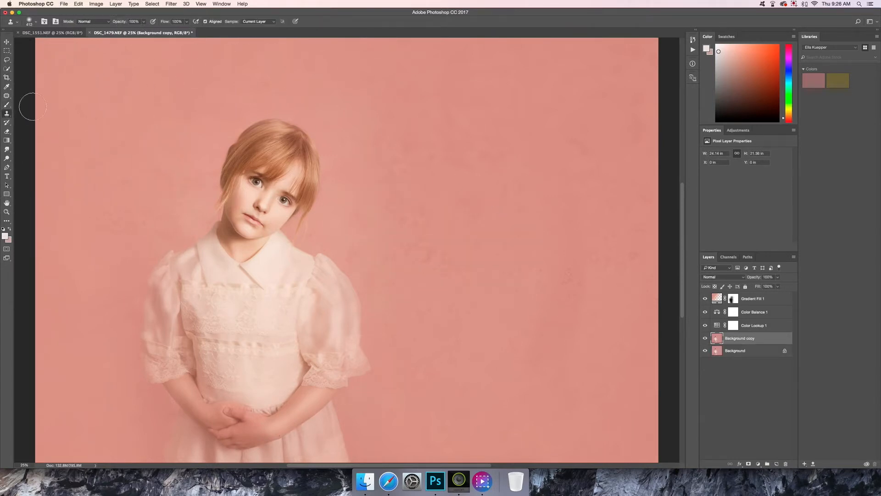
pyautogui.keyDown('alt'); pyautogui.click(239, 139); pyautogui.keyUp('alt')
pyautogui.click(704, 339)
pyautogui.click(705, 339)
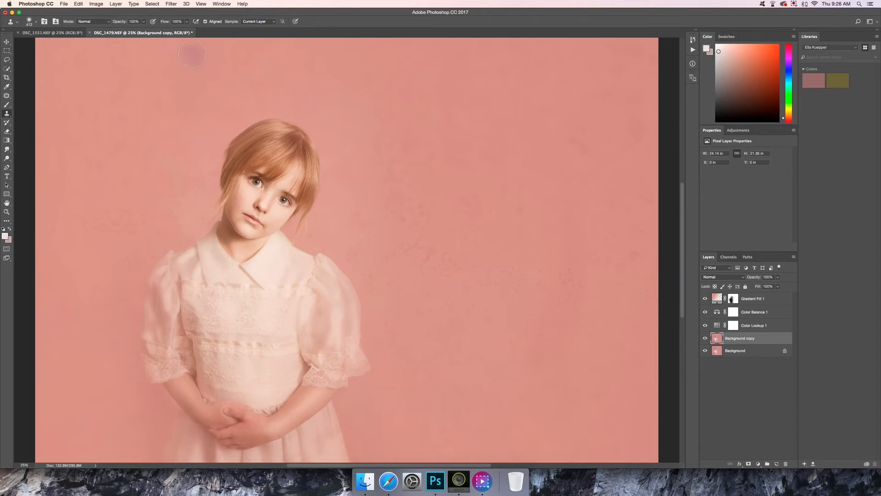
# Add a layer mask to the background copy and reduce the brush size for masking around the hair.
pyautogui.click(7, 104)
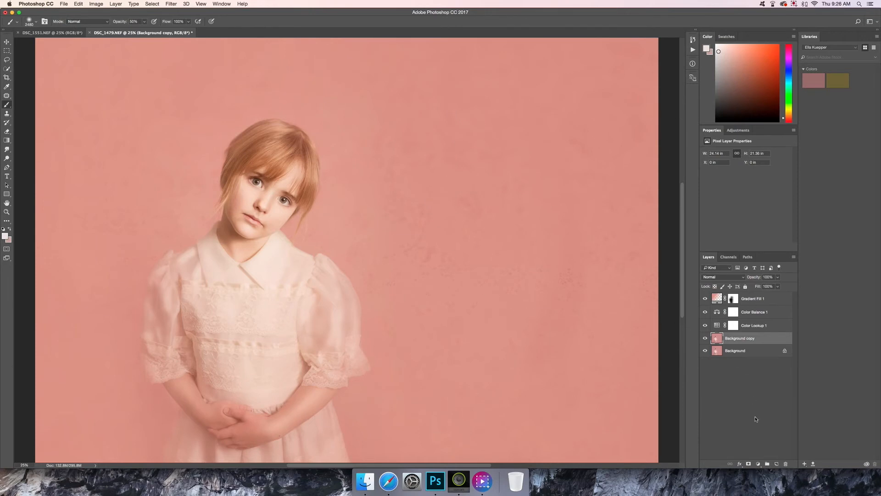
pyautogui.click(749, 464)
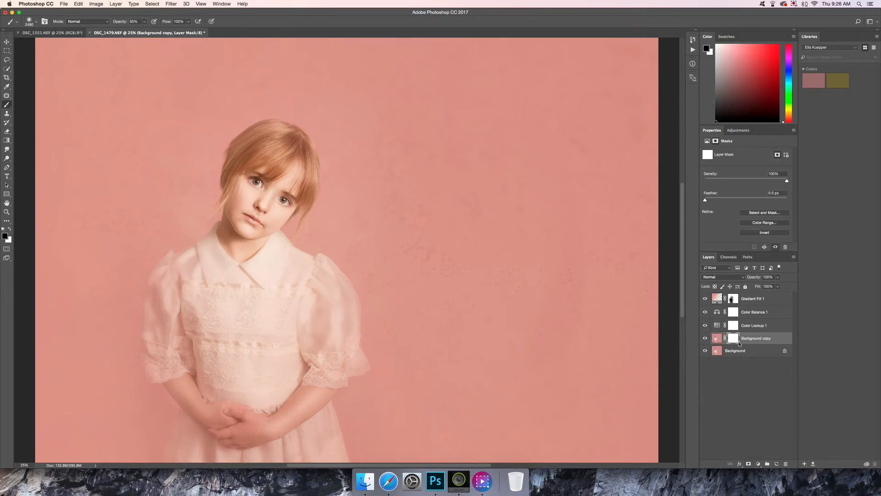
pyautogui.rightClick(289, 161)
pyautogui.moveTo(356, 177); pyautogui.dragTo(346, 178)
pyautogui.press('Return')
# Zoom out to 16.67% to review the whole portrait.
pyautogui.click(200, 4)
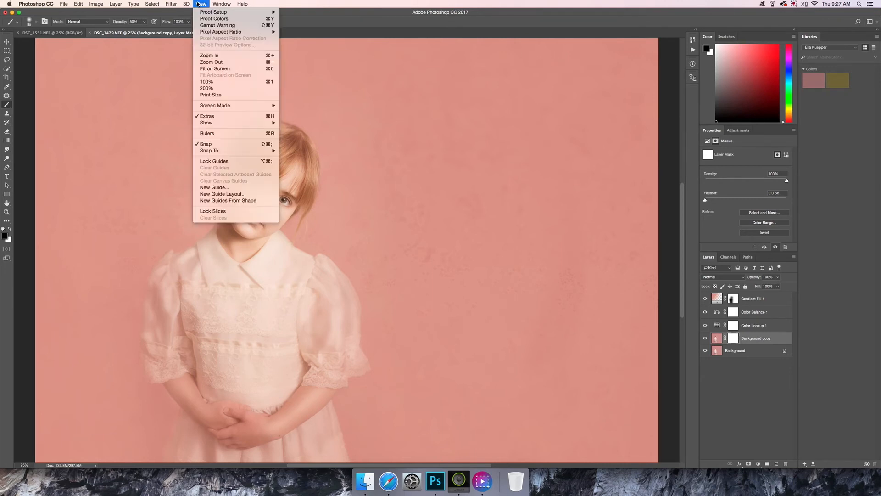
pyautogui.moveTo(221, 4)
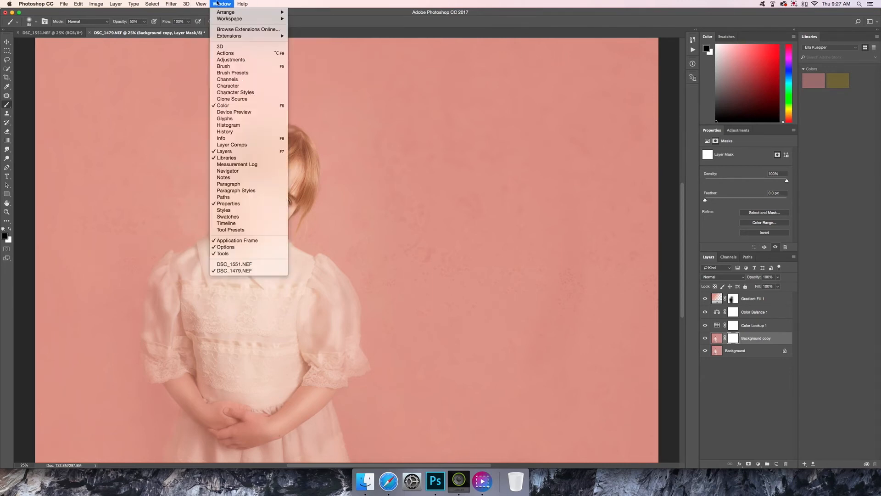
pyautogui.click(212, 70)
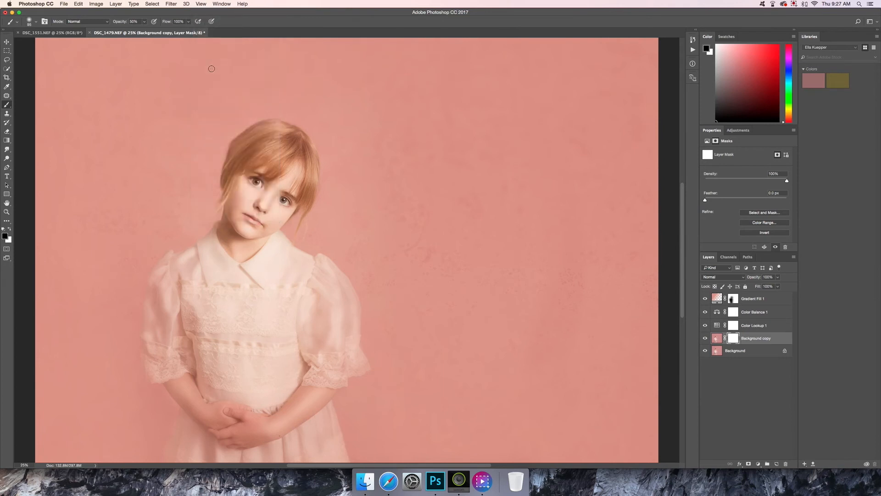
pyautogui.click(196, 6)
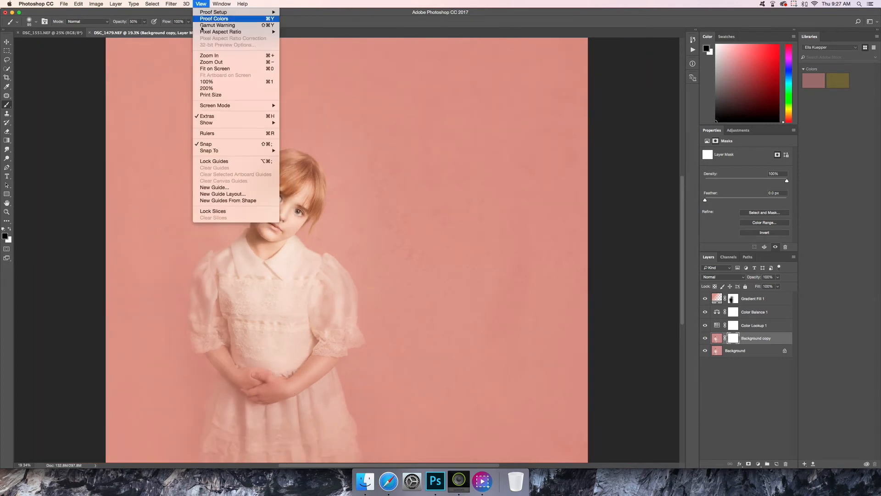
pyautogui.click(212, 69)
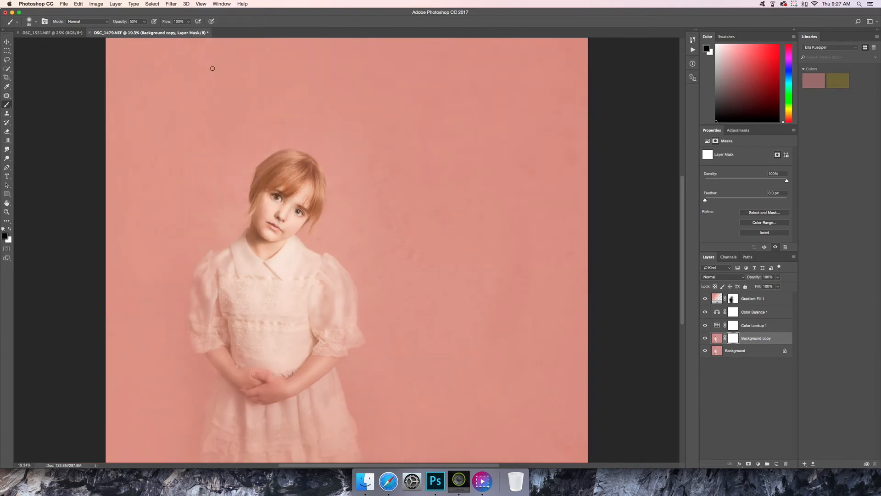
pyautogui.click(205, 4)
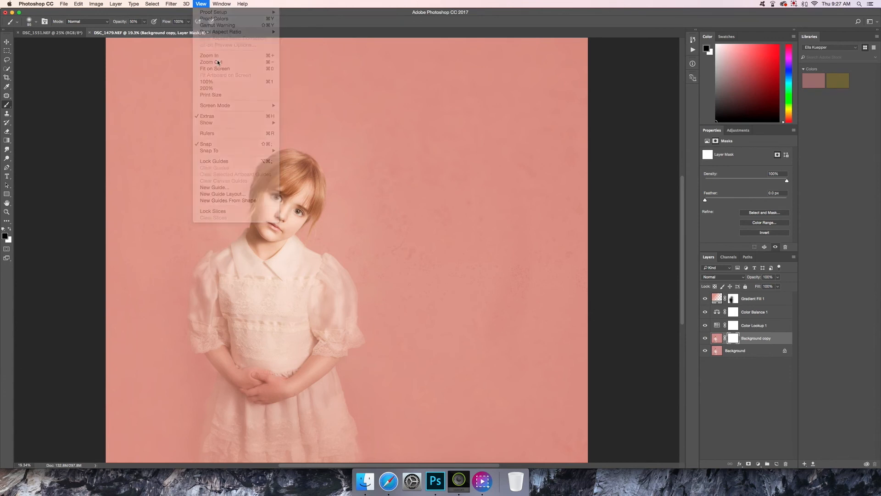
pyautogui.click(218, 62)
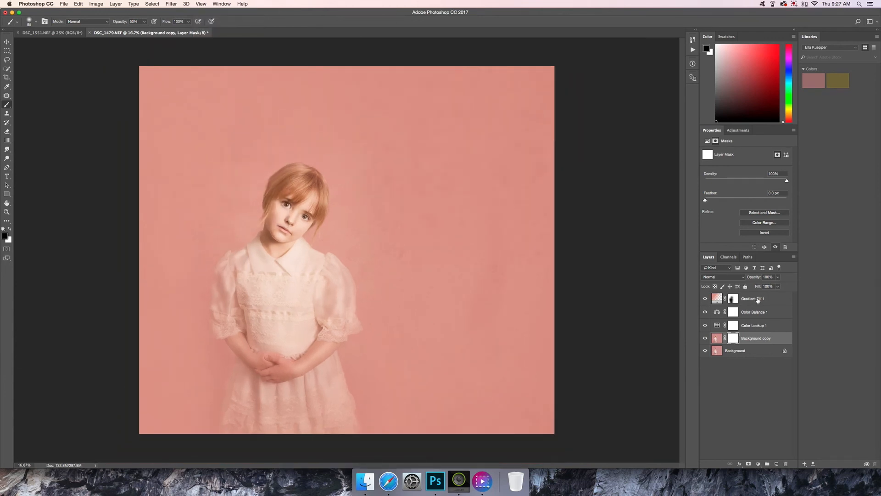